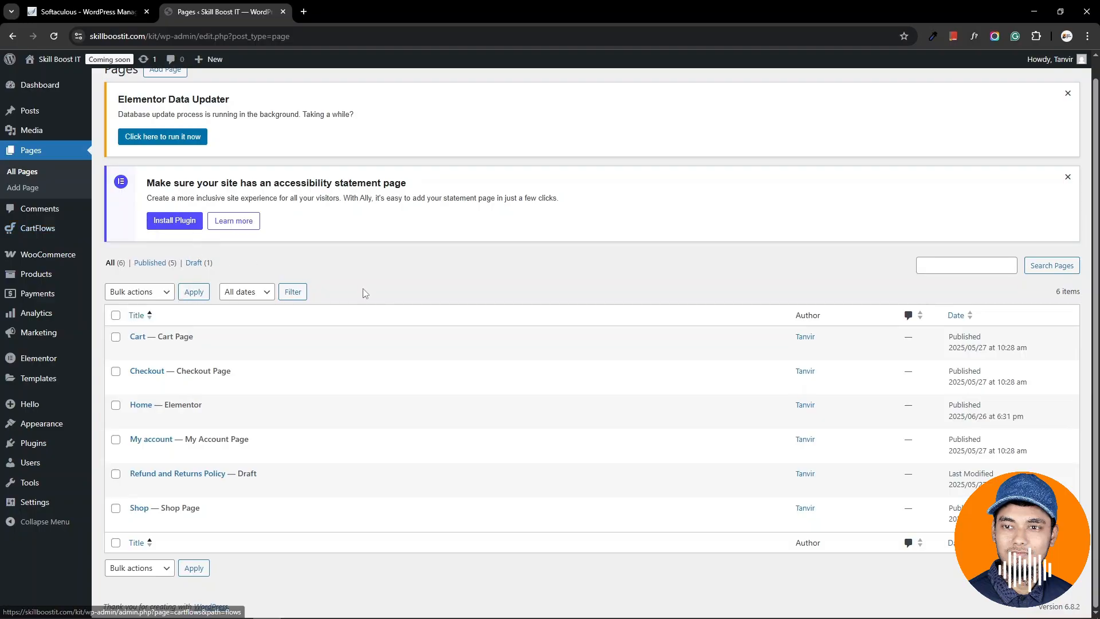
# Step: Open the Home page for editing with Elementor in a new browser tab and switch to it
pyautogui.rightClick(291, 421)
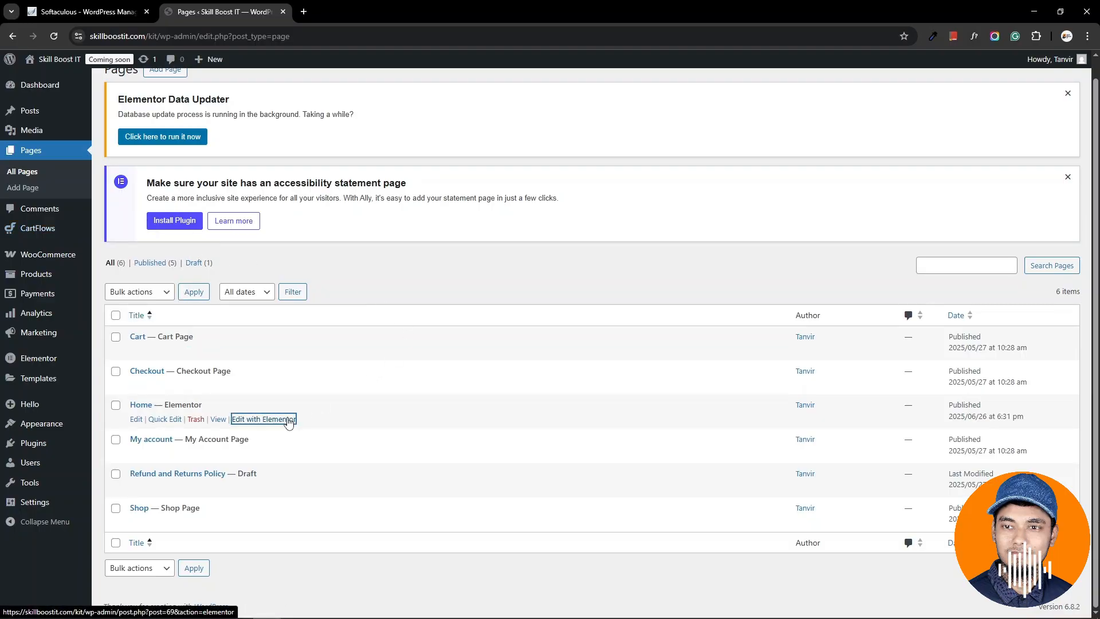
pyautogui.click(332, 432)
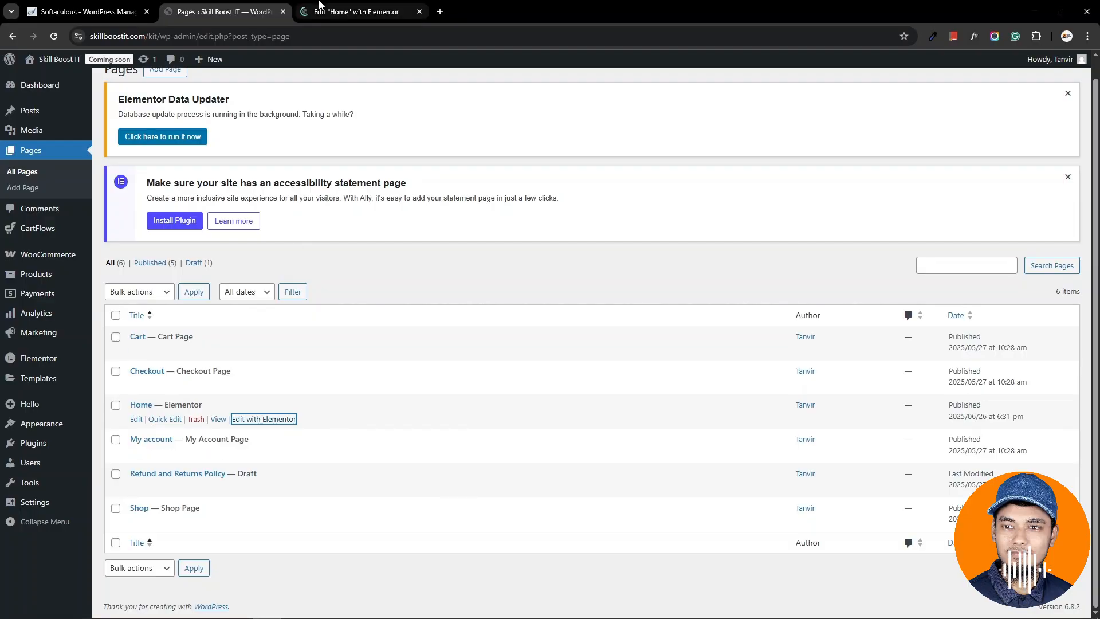
pyautogui.click(348, 5)
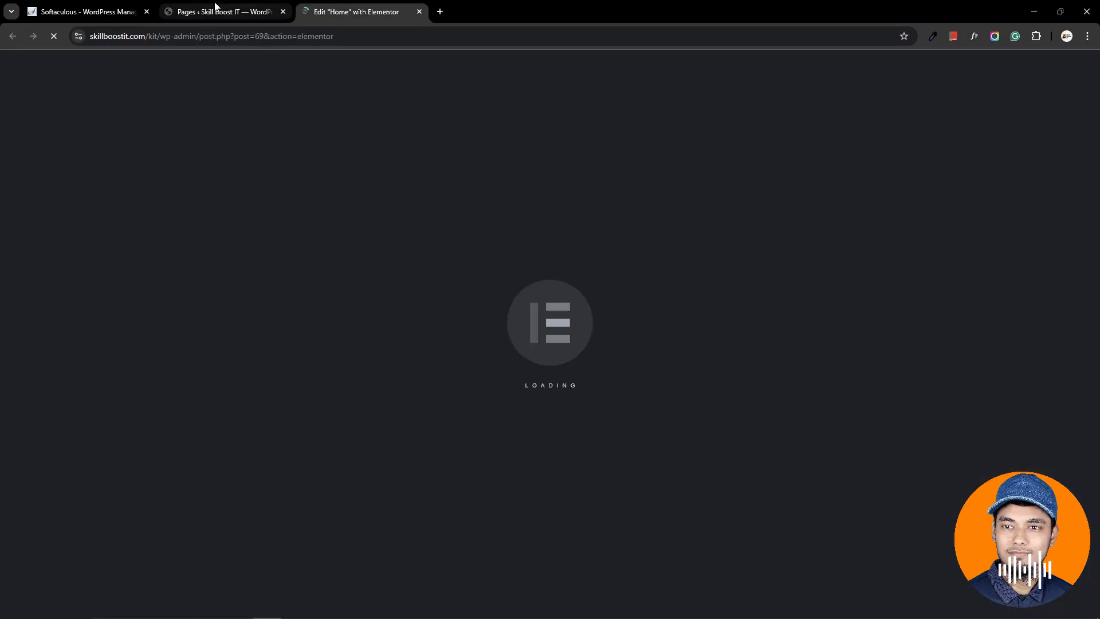
pyautogui.click(216, 11)
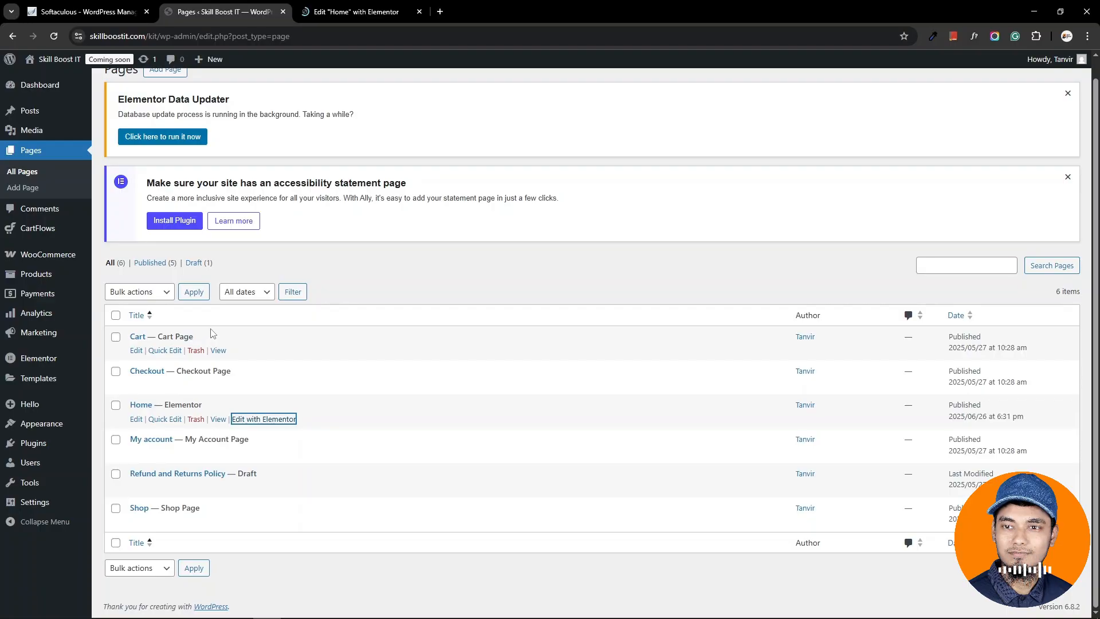
pyautogui.moveTo(52, 229)
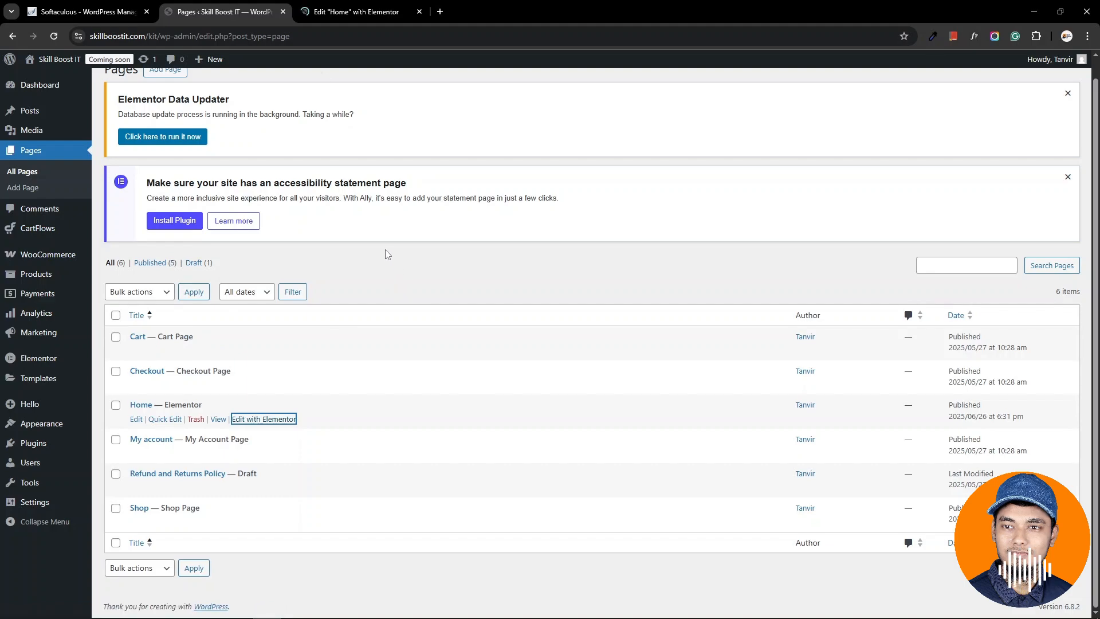
pyautogui.click(355, 5)
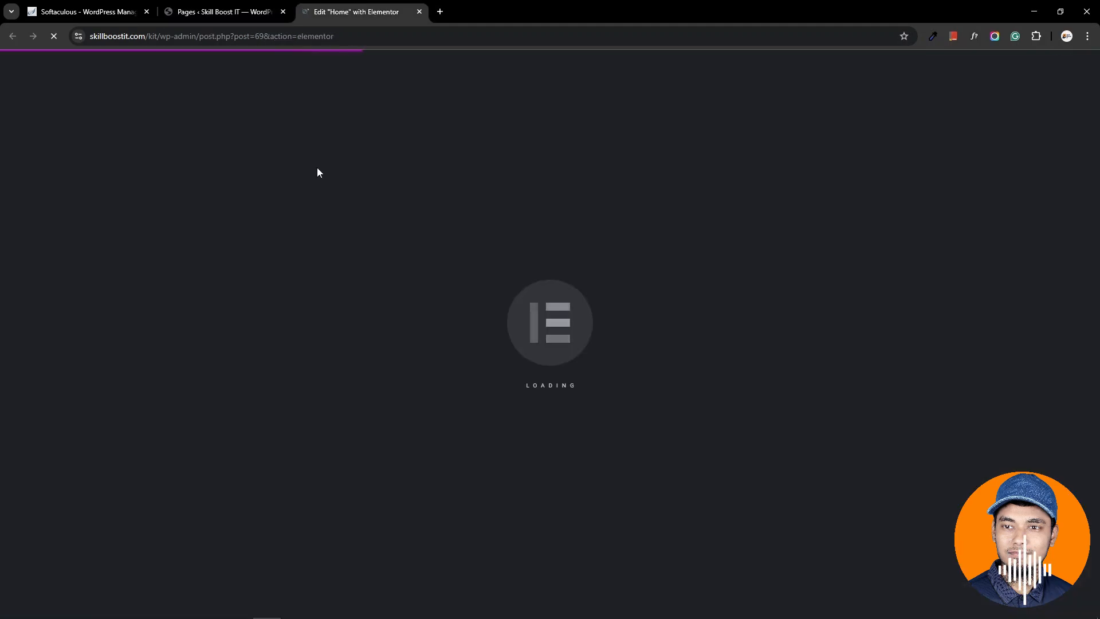
pyautogui.click(243, 9)
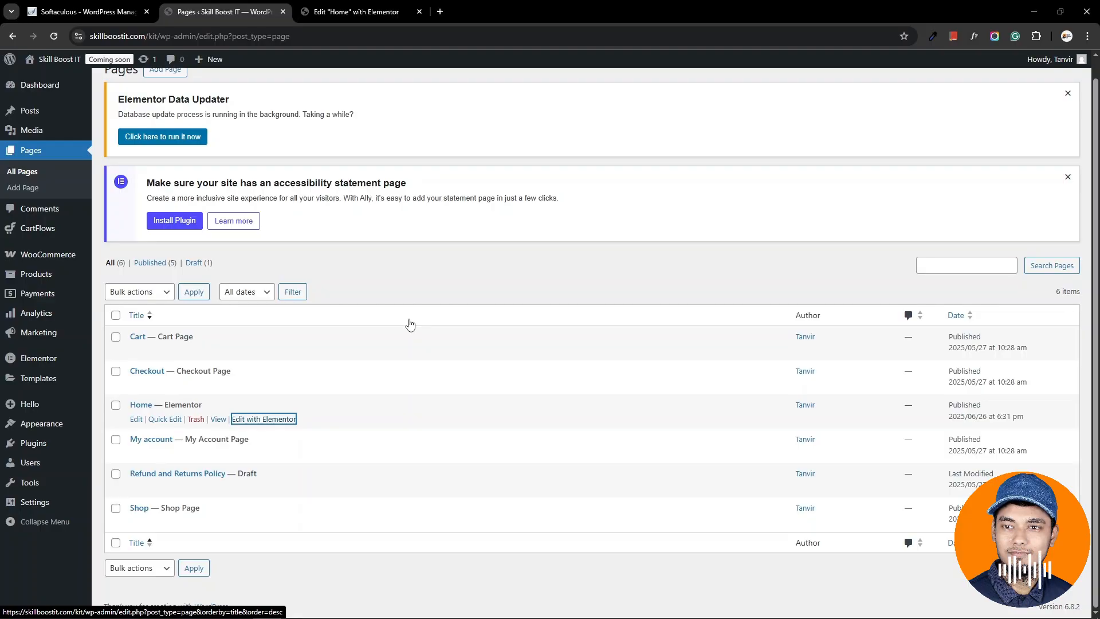
pyautogui.click(323, 6)
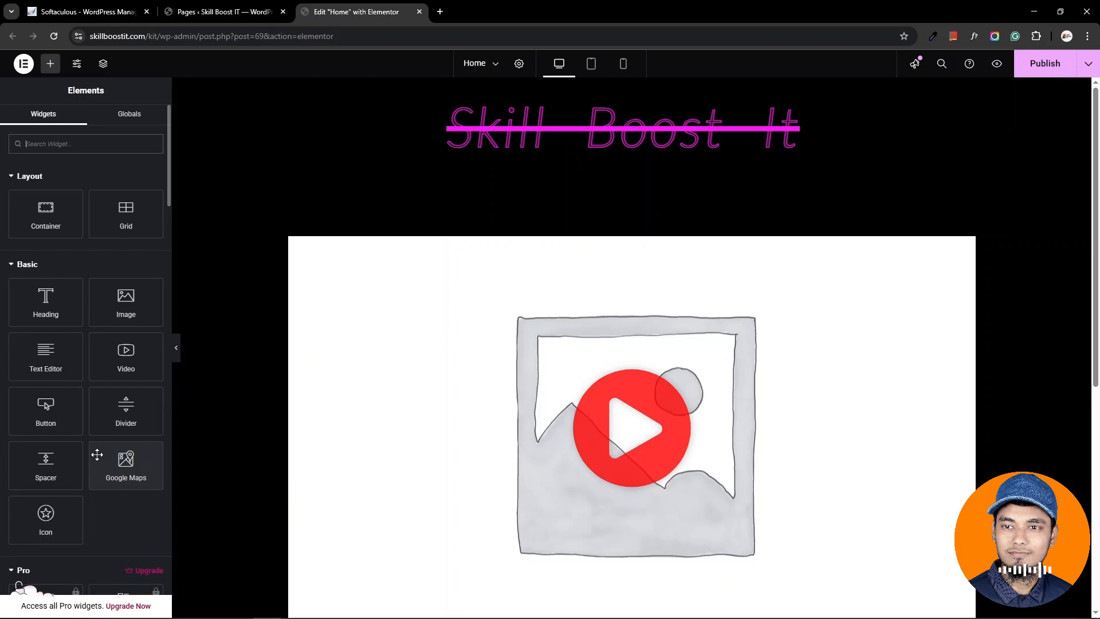
# Step: Look through the available widgets in the Basic, Pro and General groups
pyautogui.scroll(-2, 111, 461)
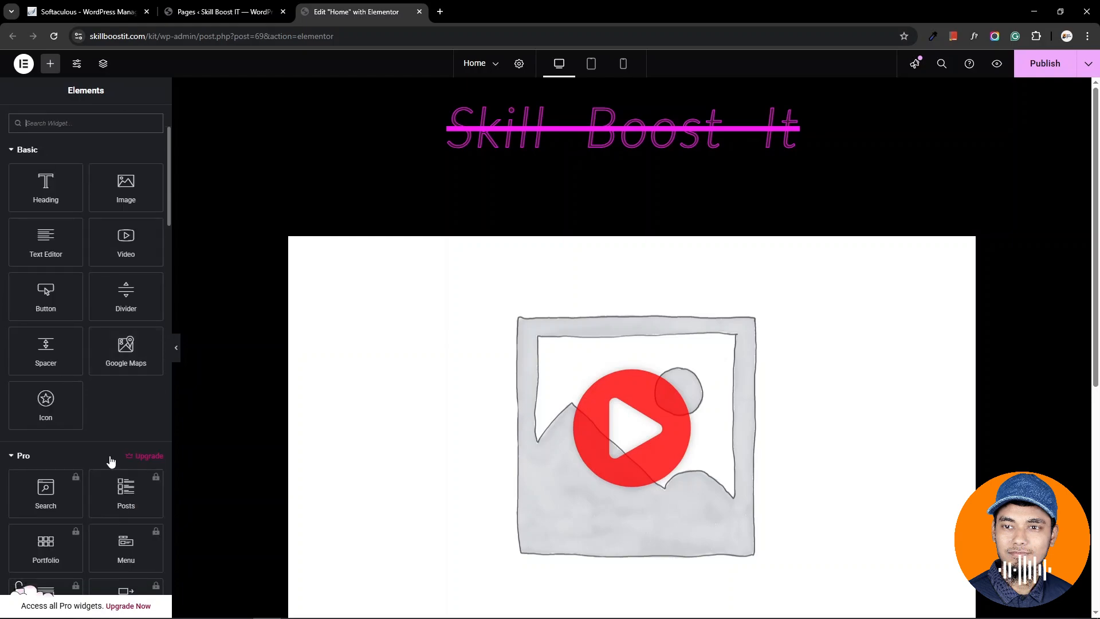
pyautogui.scroll(-3, 114, 435)
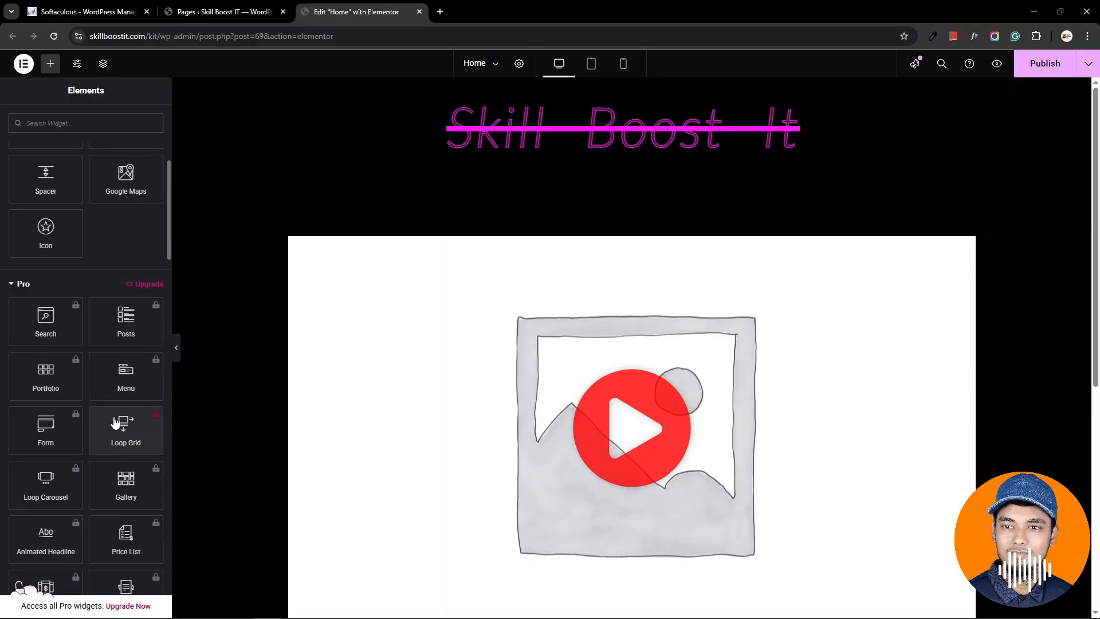
pyautogui.scroll(5, 115, 423)
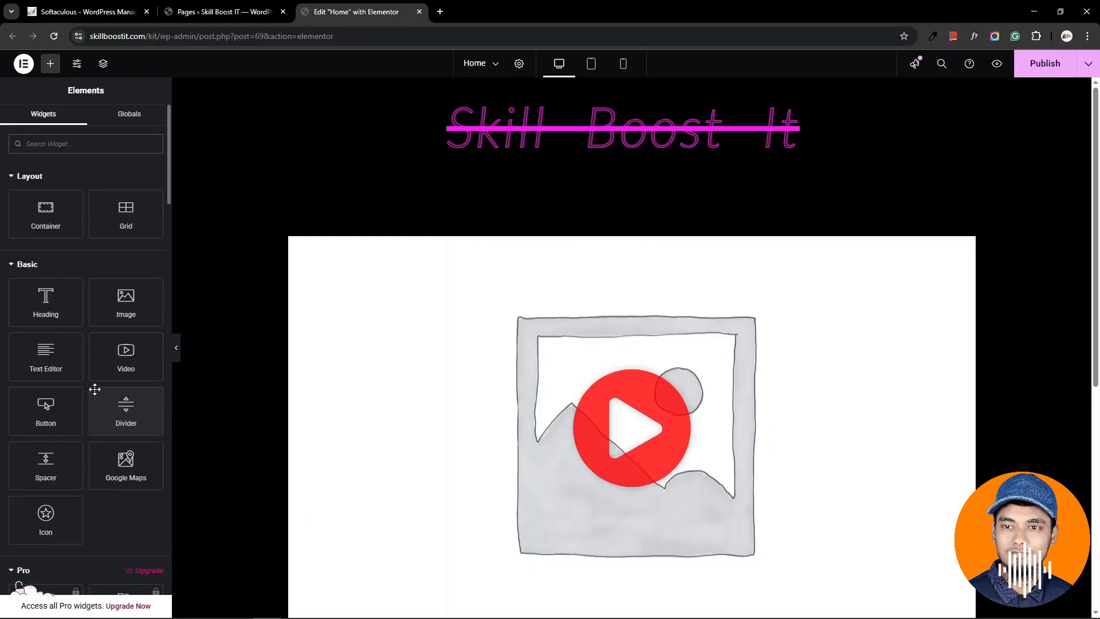
pyautogui.scroll(-3, 94, 388)
pyautogui.scroll(-15, 73, 334)
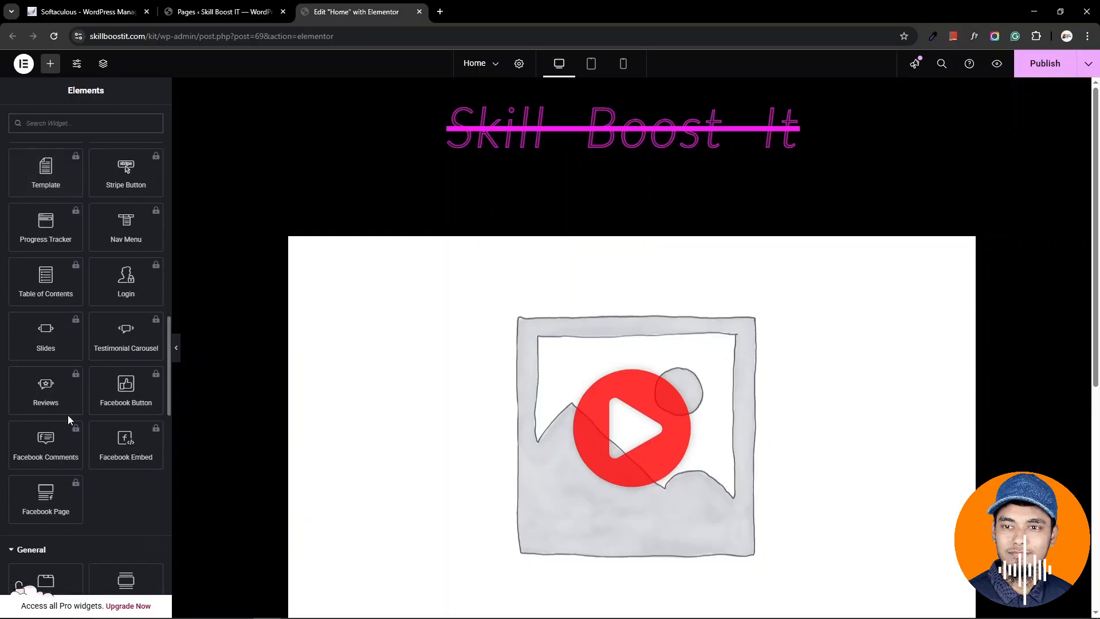
pyautogui.scroll(-1, 68, 415)
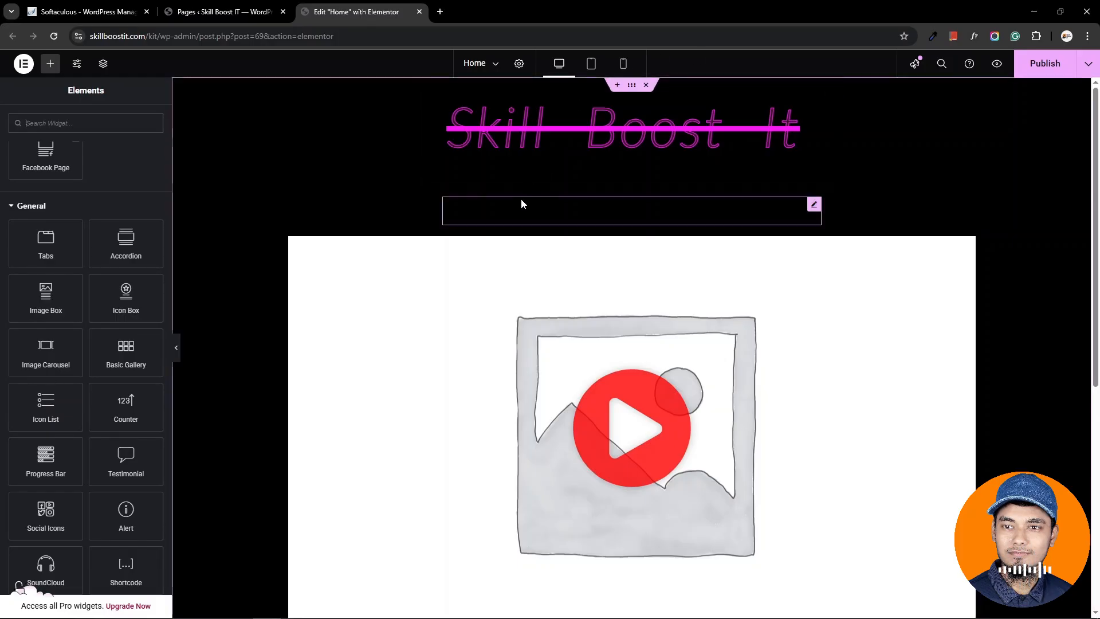
# Step: Add an empty flexbox container with a single-column, downward structure below the existing page content
pyautogui.scroll(-7, 523, 200)
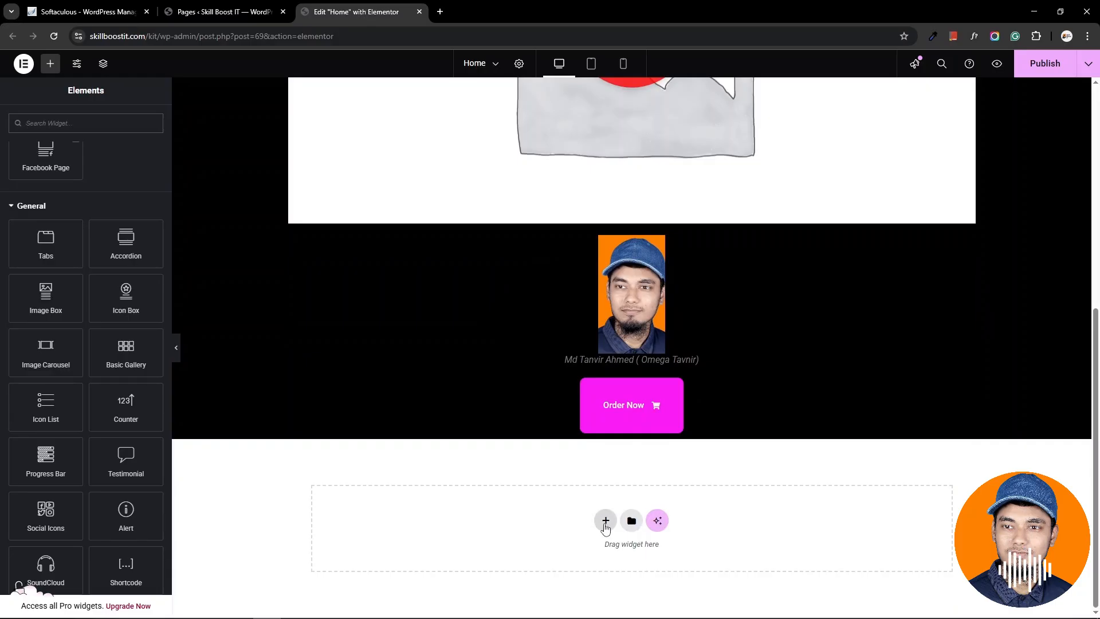
pyautogui.click(605, 520)
pyautogui.click(585, 570)
pyautogui.click(474, 558)
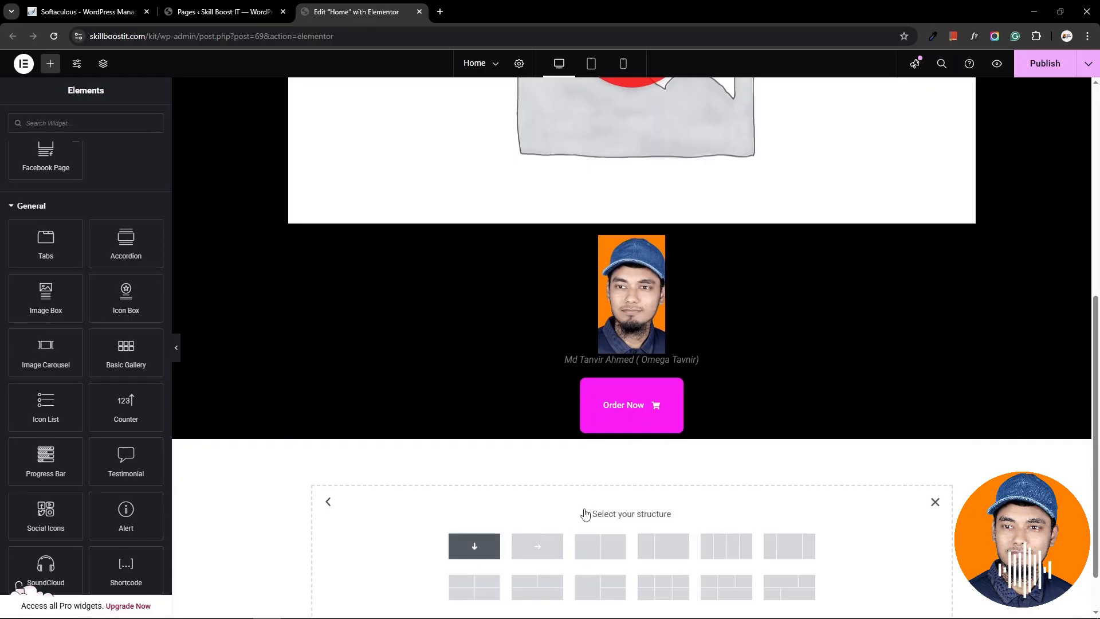
# Step: Delete the black section containing the Skill Boost It heading, video, photo and Order Now button
pyautogui.scroll(-1, 566, 461)
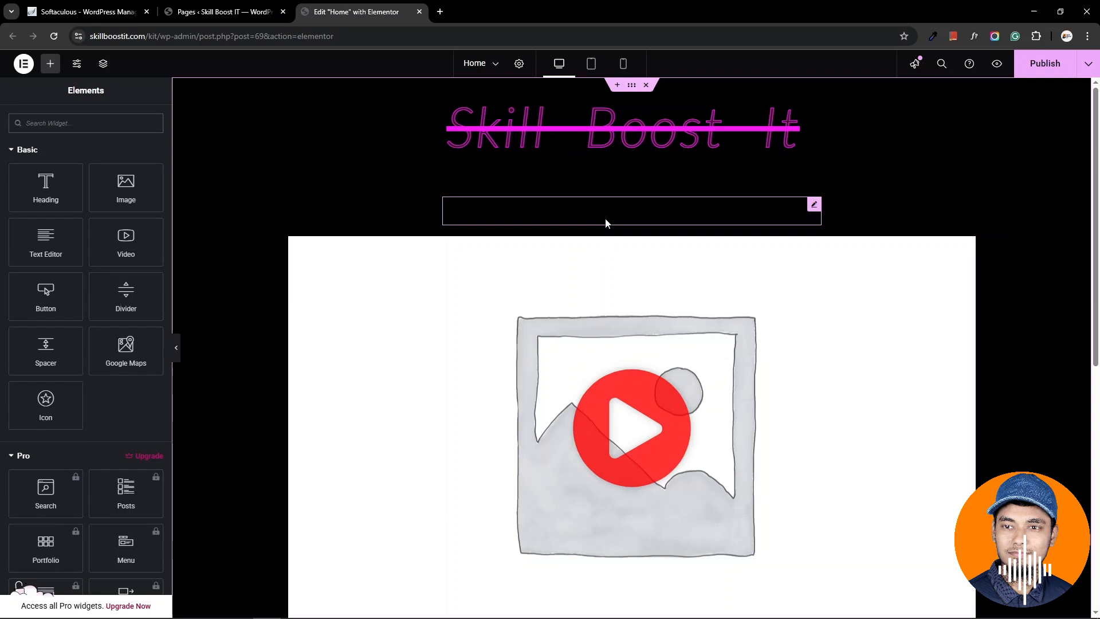
pyautogui.scroll(-4, 604, 224)
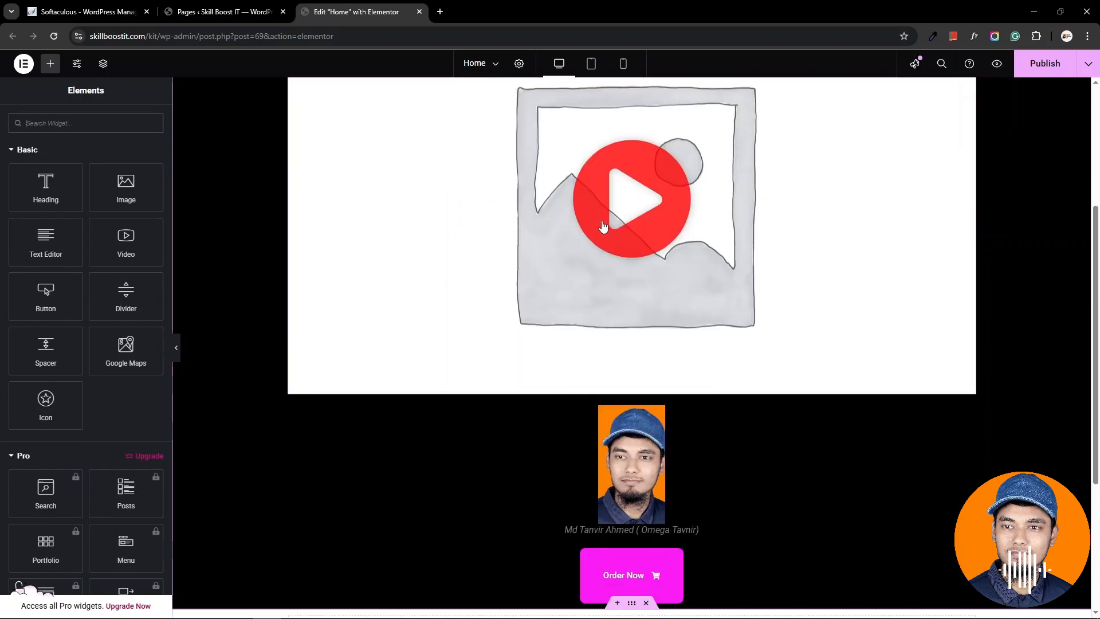
pyautogui.scroll(3, 603, 241)
pyautogui.scroll(1, 602, 253)
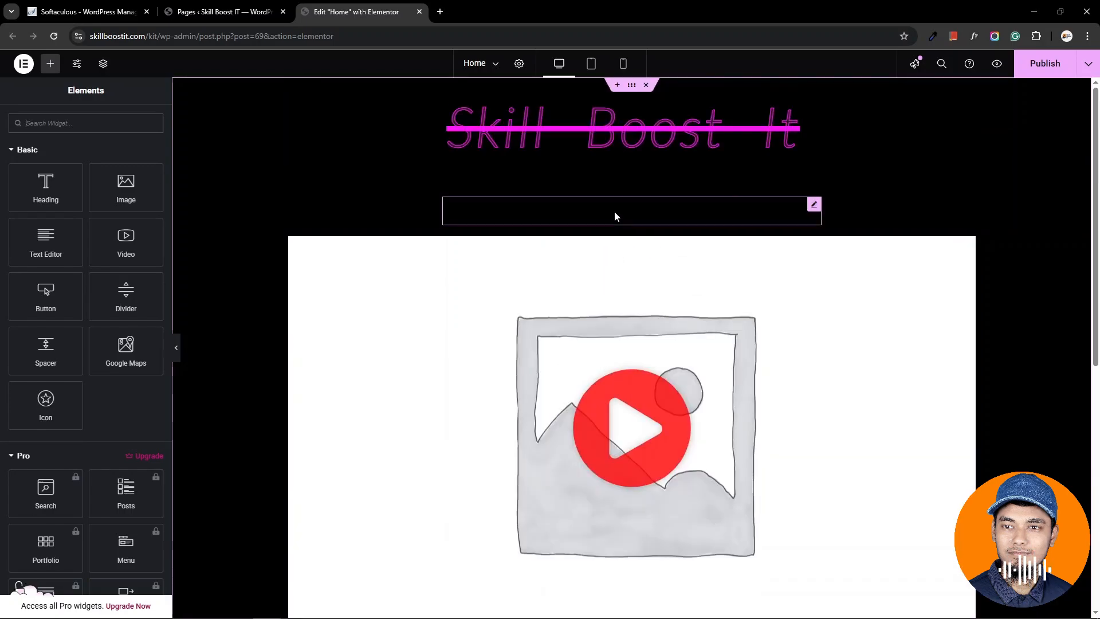
pyautogui.click(646, 85)
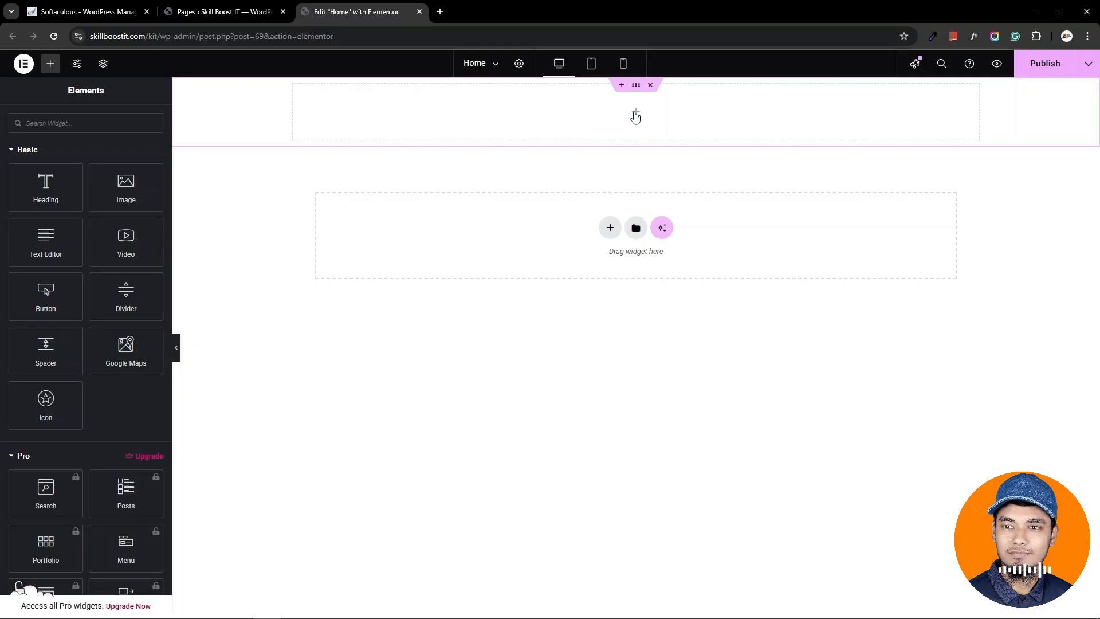
# Step: Place an Icon widget from the Basic group inside the empty container
pyautogui.click(634, 112)
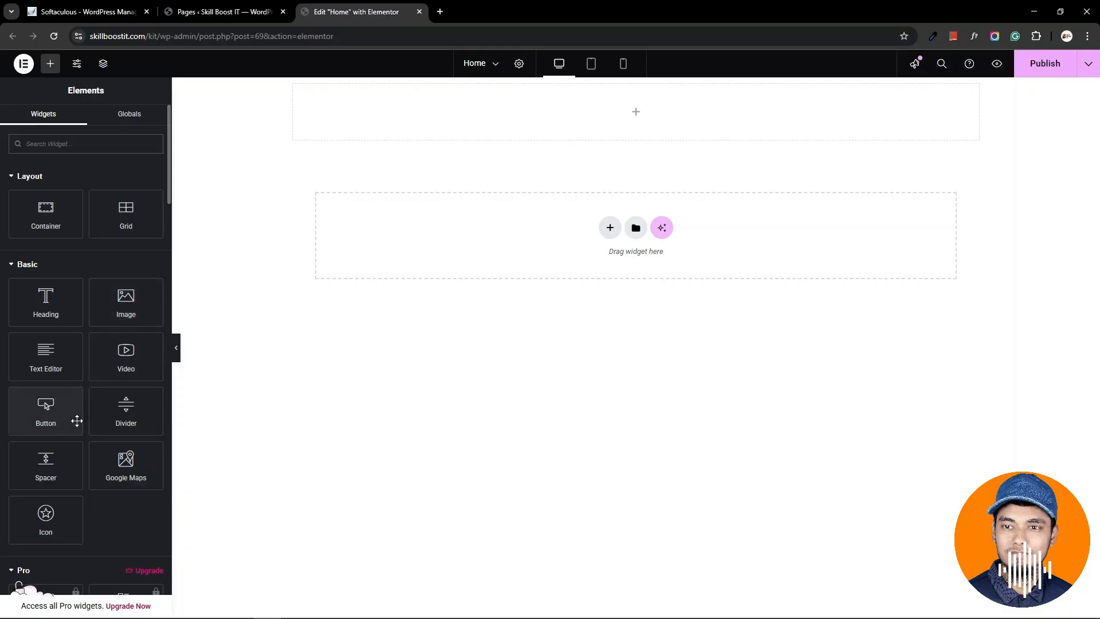
pyautogui.scroll(-2, 77, 420)
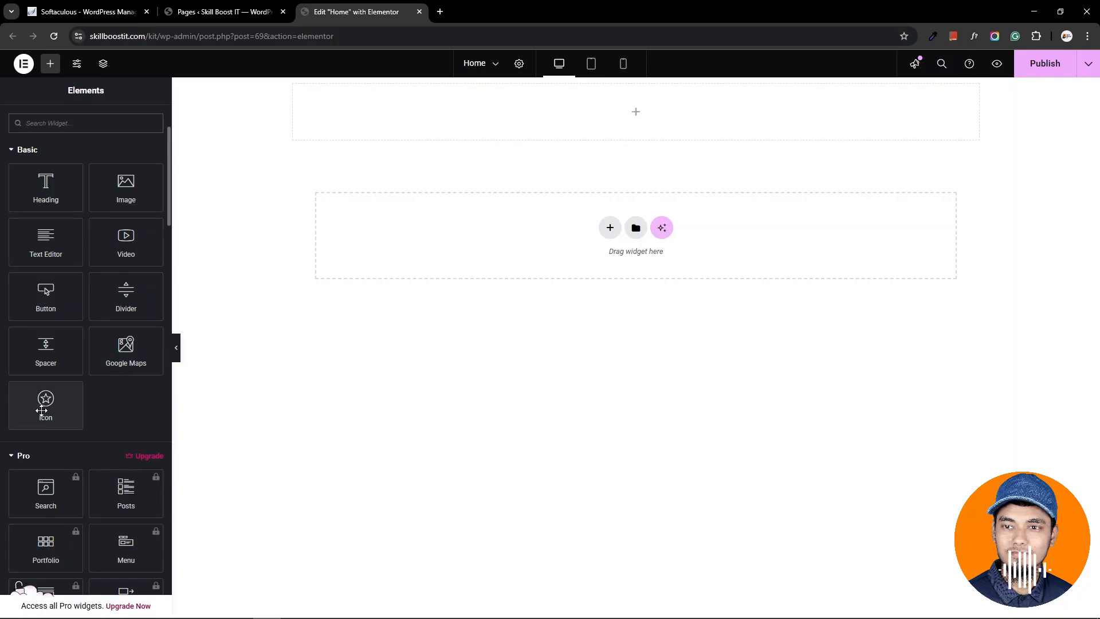
pyautogui.moveTo(45, 400); pyautogui.dragTo(646, 122)
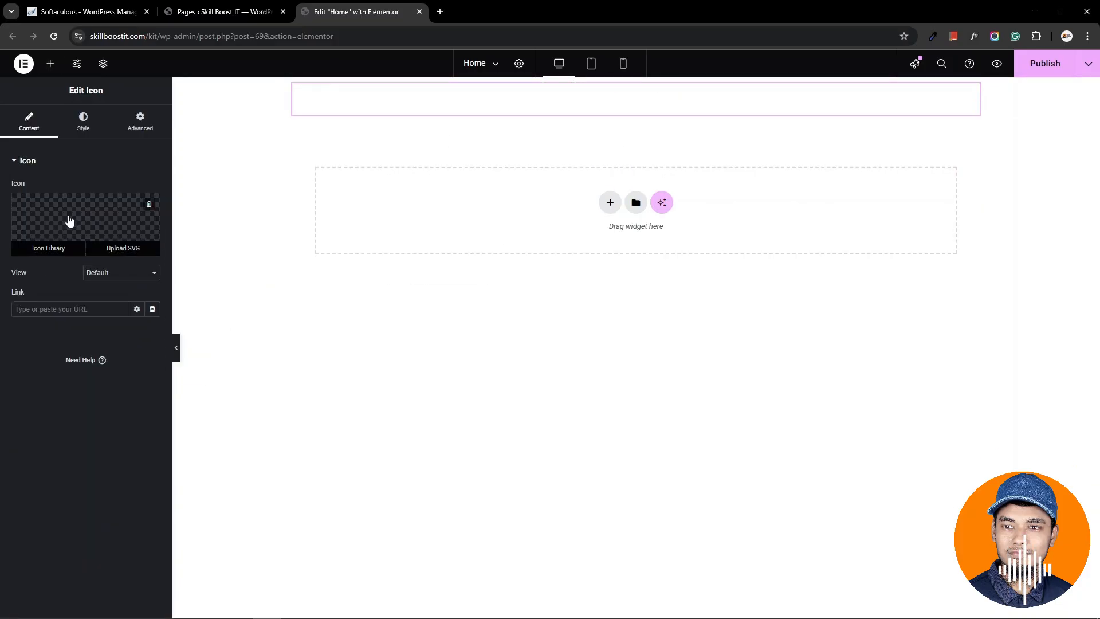
# Step: Replace the widget's default star with the sticky note icon from the Font Awesome - Solid set
pyautogui.click(85, 223)
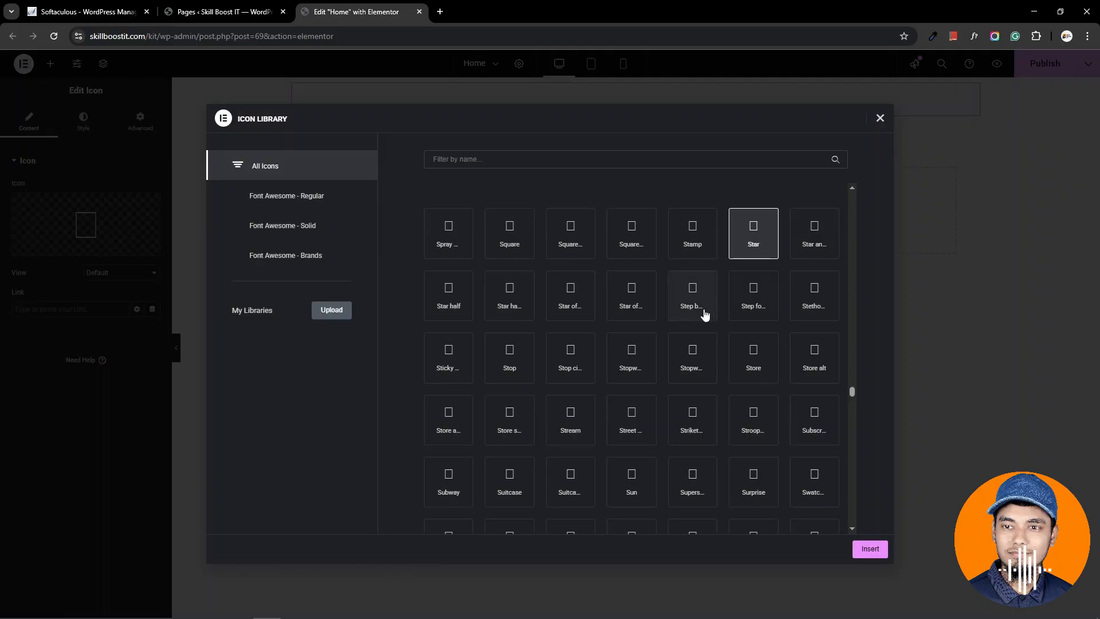
pyautogui.click(630, 292)
pyautogui.scroll(-2, 652, 344)
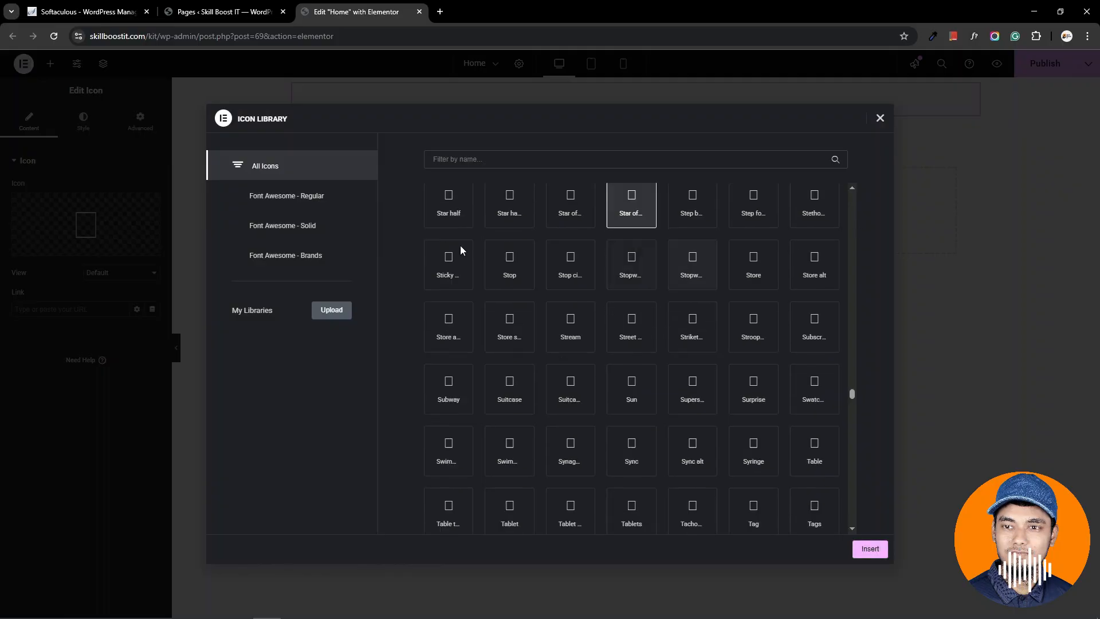
pyautogui.click(330, 221)
pyautogui.click(622, 283)
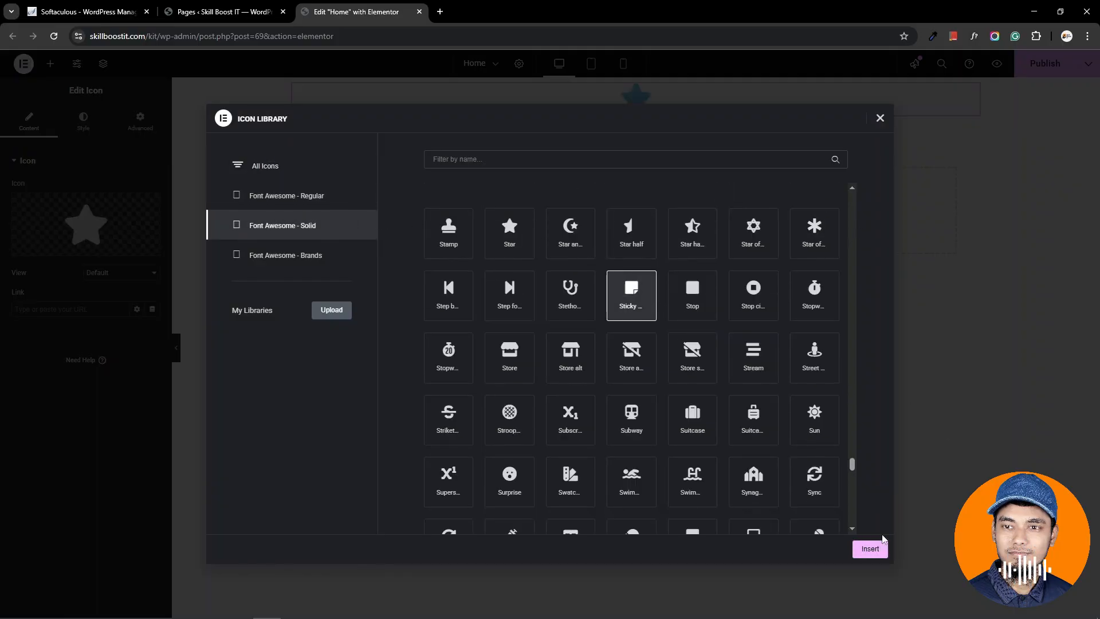
pyautogui.click(870, 548)
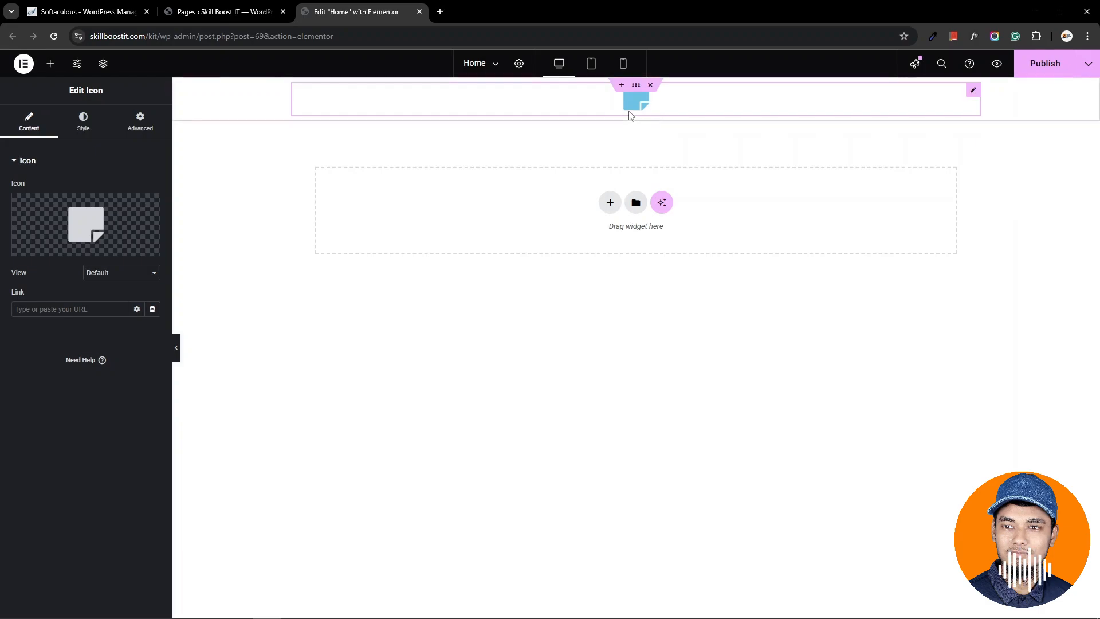
# Step: Change the widget's icon to the address card from the Font Awesome - Regular set
pyautogui.click(106, 228)
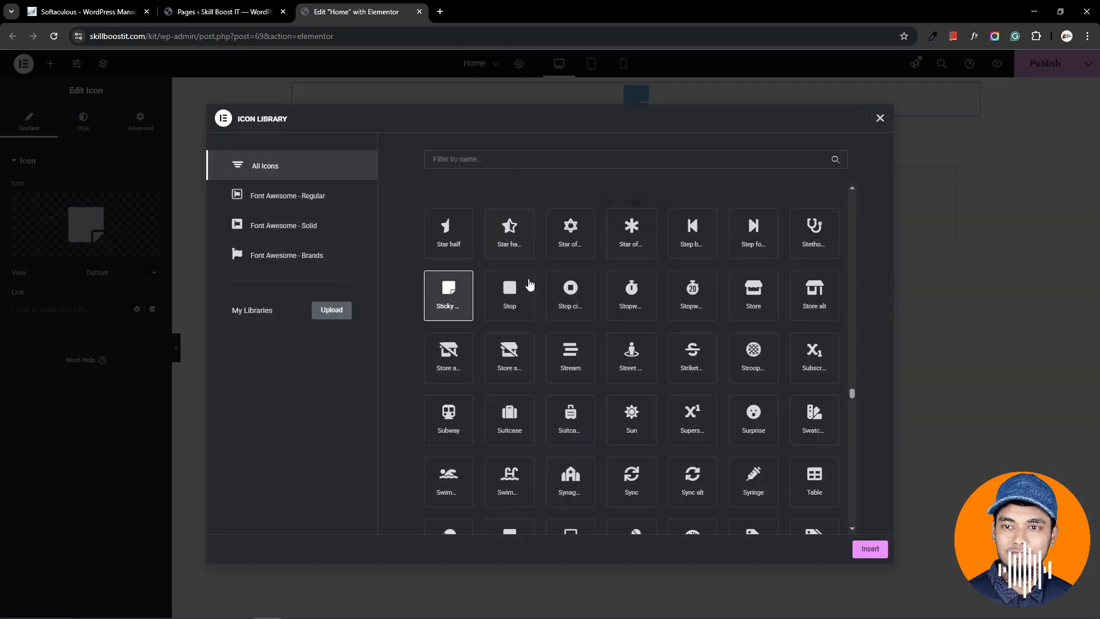
pyautogui.scroll(-10, 630, 350)
pyautogui.scroll(-10, 607, 338)
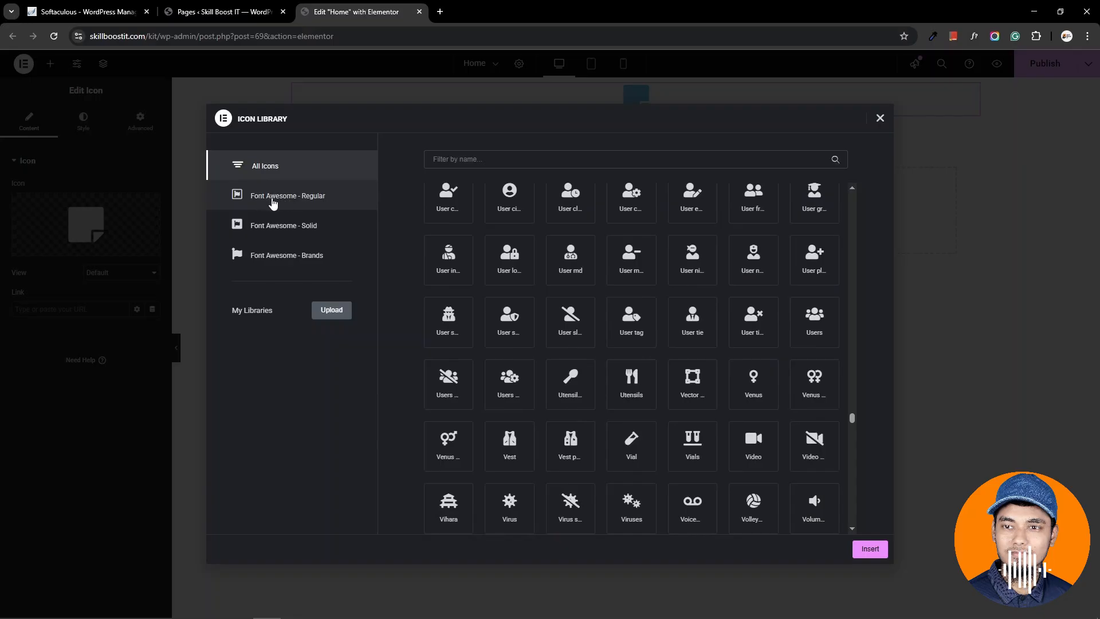
pyautogui.click(315, 198)
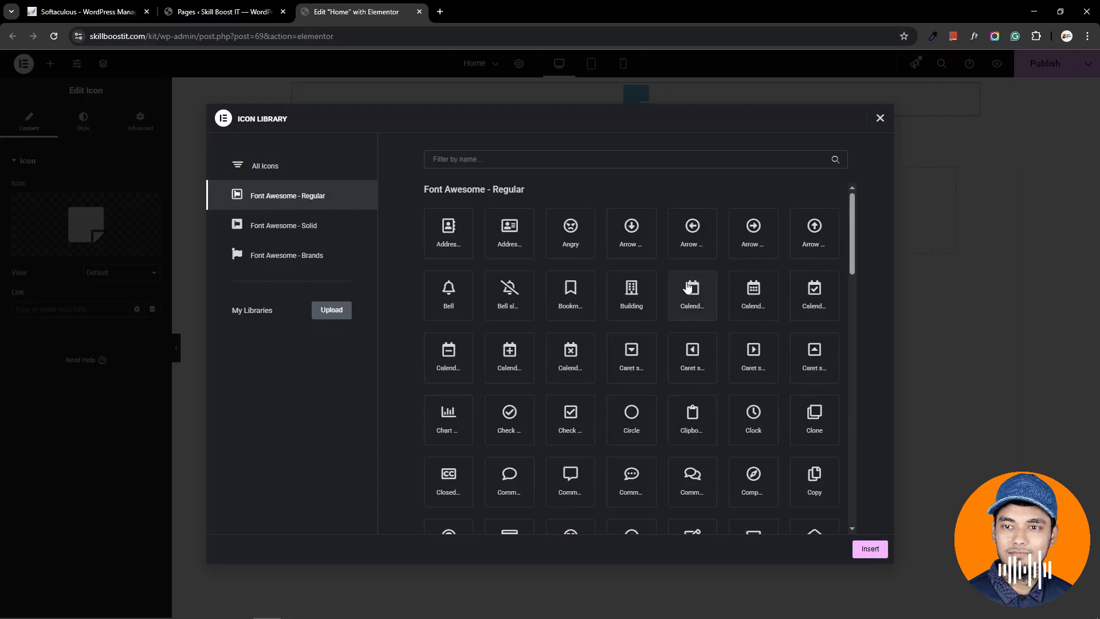
pyautogui.click(268, 227)
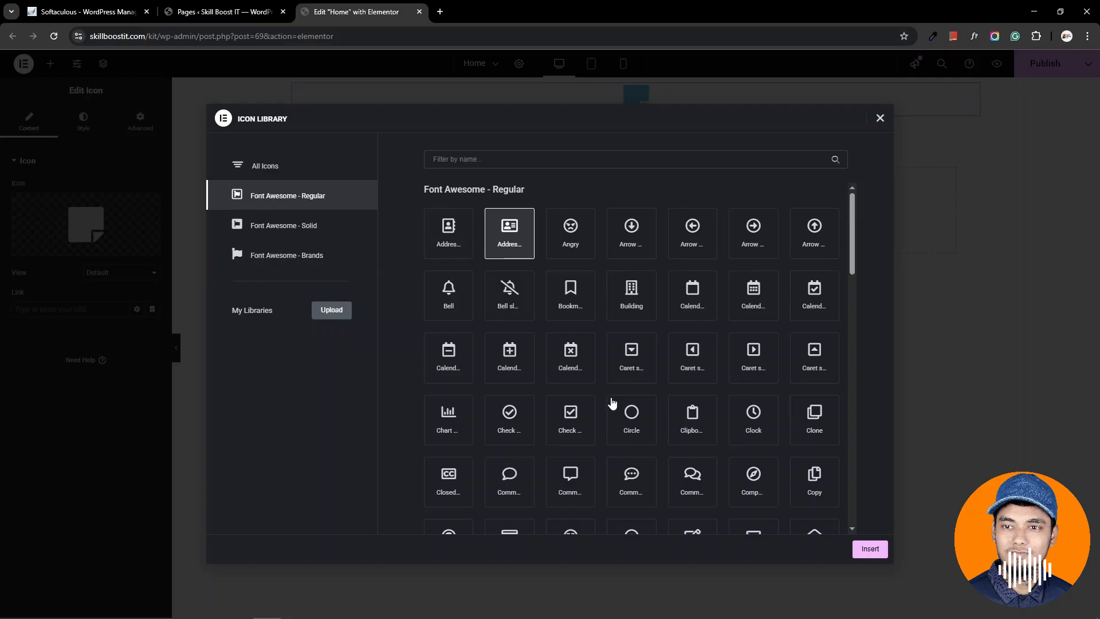
pyautogui.click(869, 549)
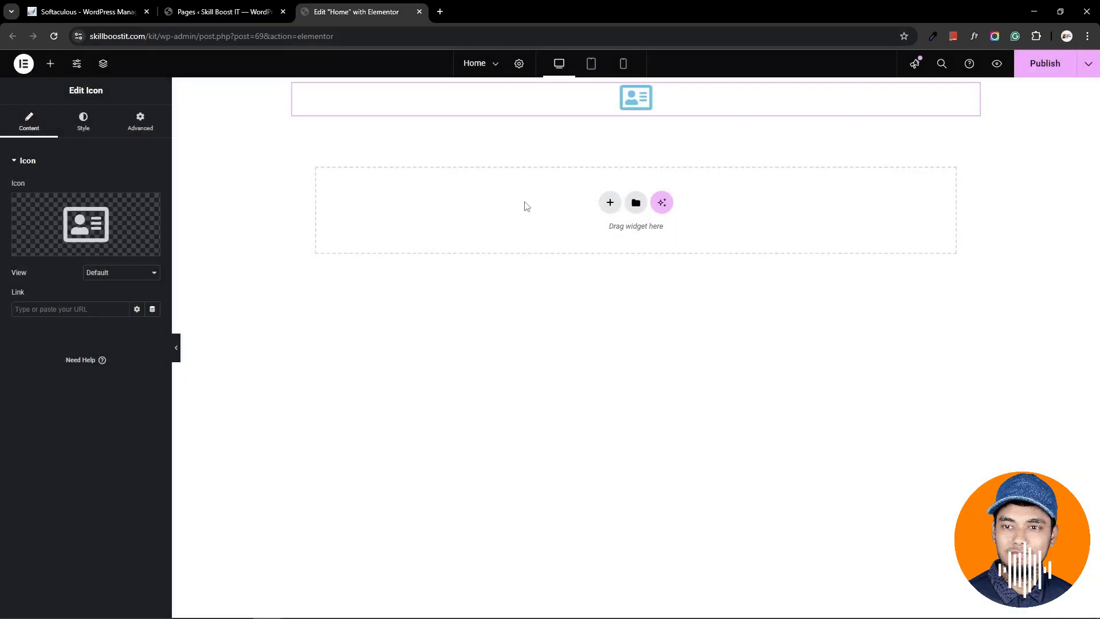
# Step: Style the address card icon with primary color #022738 and a size of 236 px
pyautogui.moveTo(146, 226)
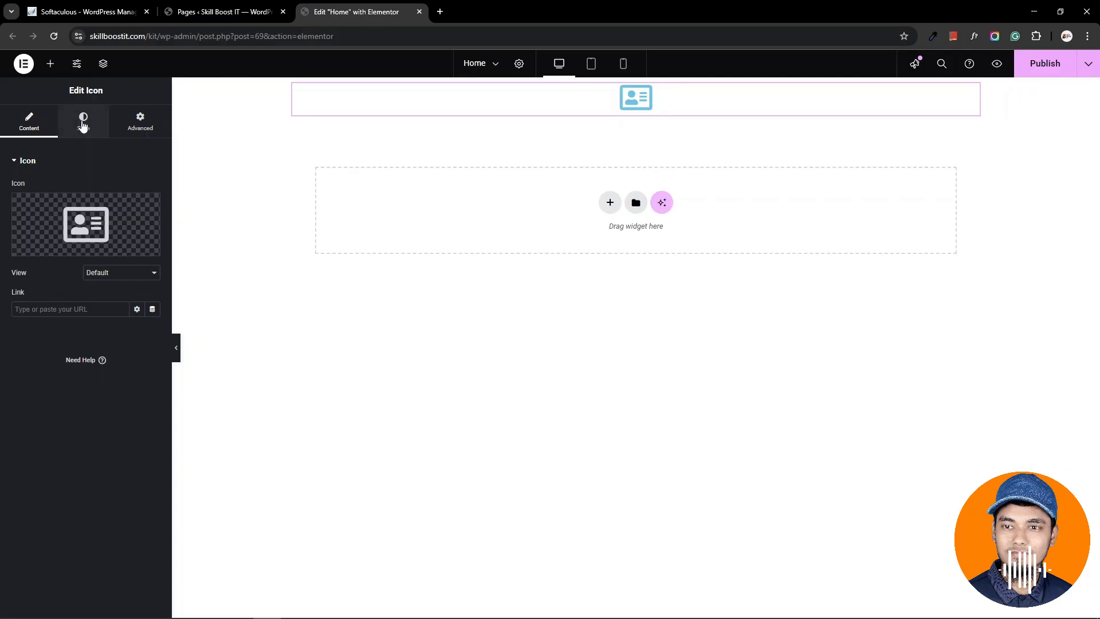
pyautogui.click(83, 125)
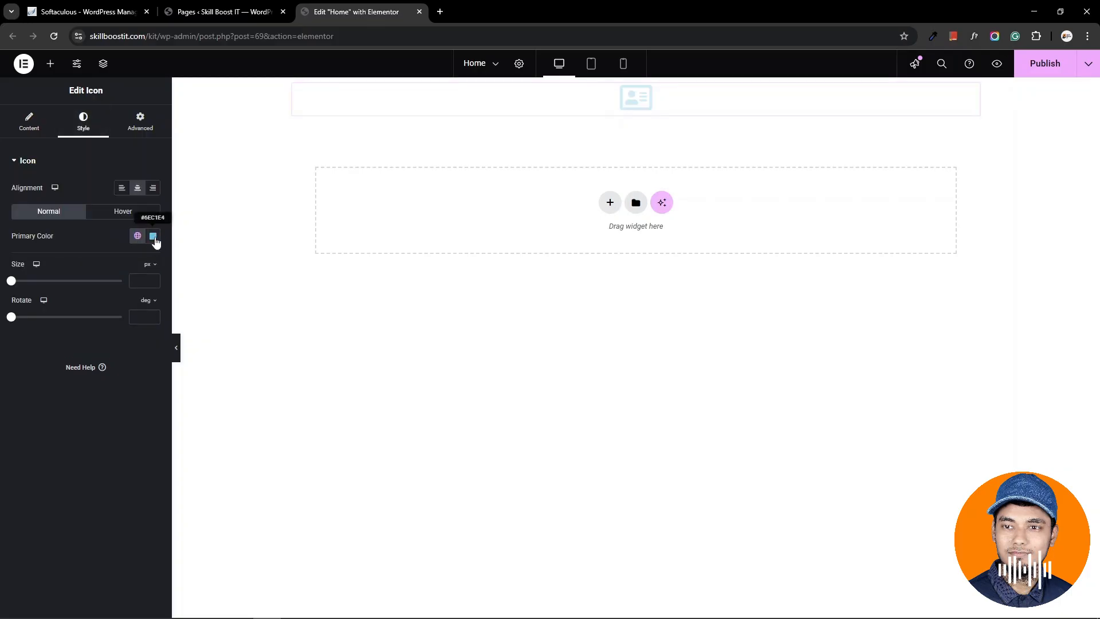
pyautogui.click(154, 236)
pyautogui.moveTo(191, 319); pyautogui.dragTo(213, 348)
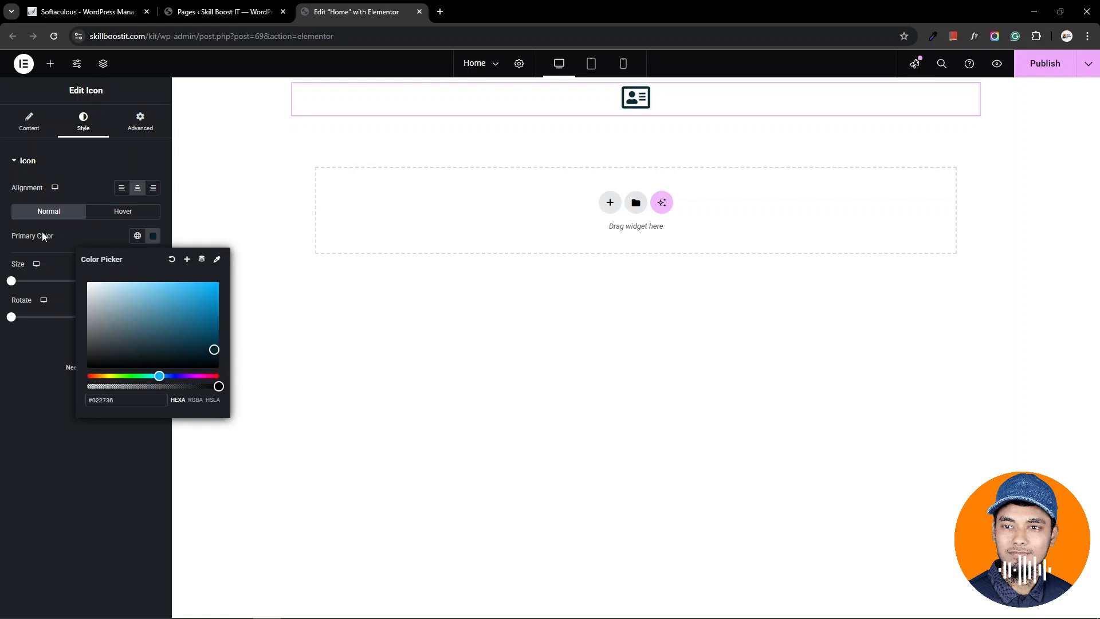
pyautogui.click(72, 242)
pyautogui.moveTo(12, 282); pyautogui.dragTo(98, 284)
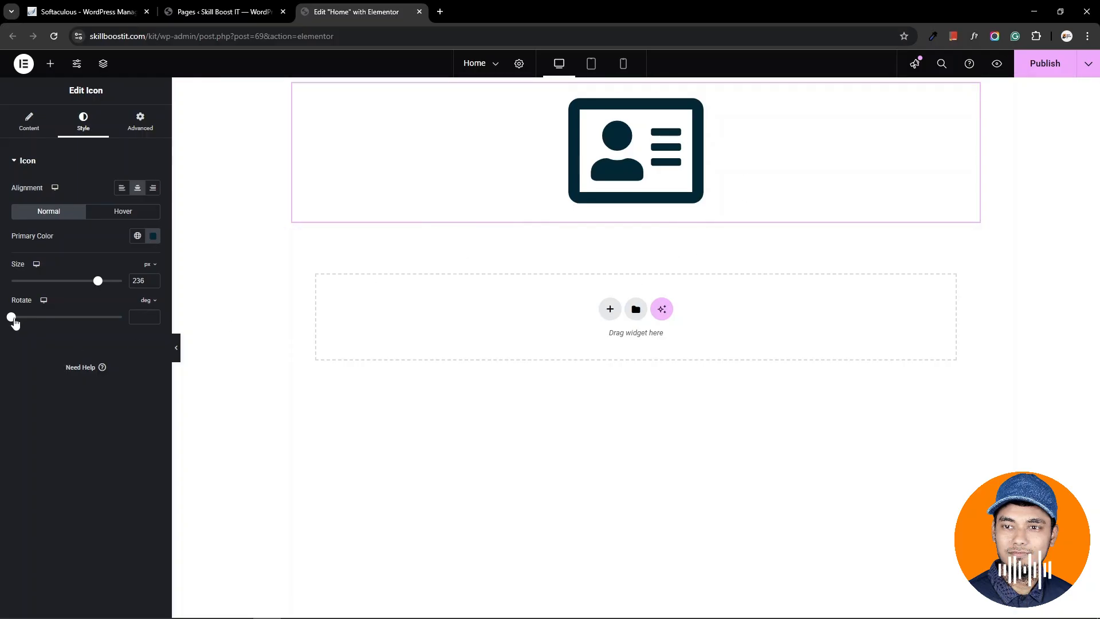
# Step: Set the address card icon's rotation to 0 degrees and unlink its margin and padding values
pyautogui.moveTo(12, 323)
pyautogui.mouseDown()
pyautogui.moveTo(122, 323)
pyautogui.moveTo(2, 333)
pyautogui.mouseUp()
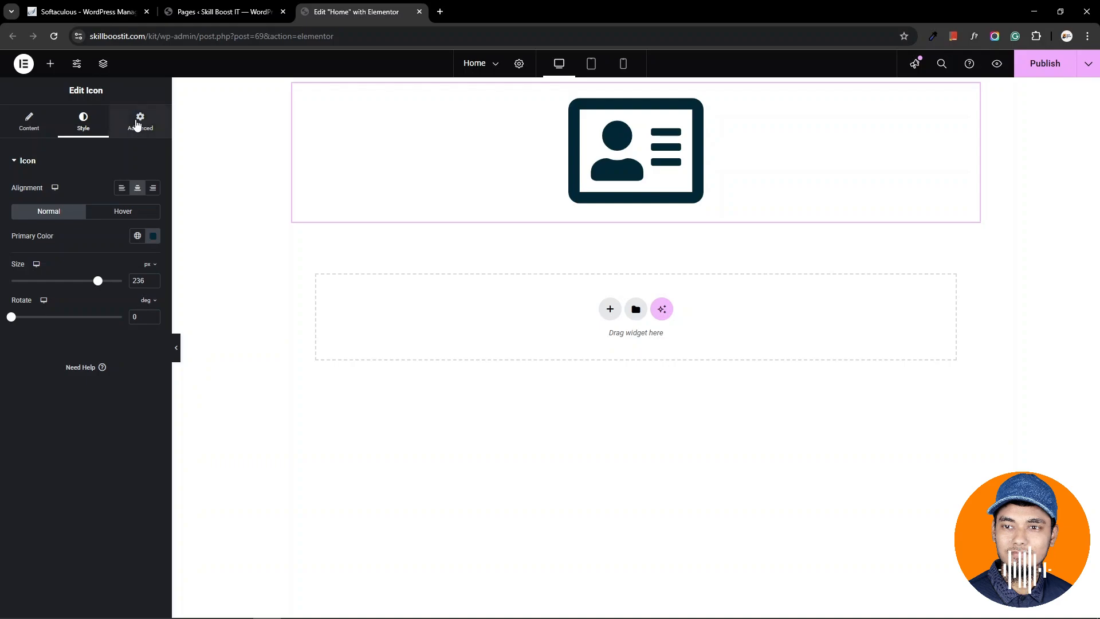
pyautogui.click(140, 121)
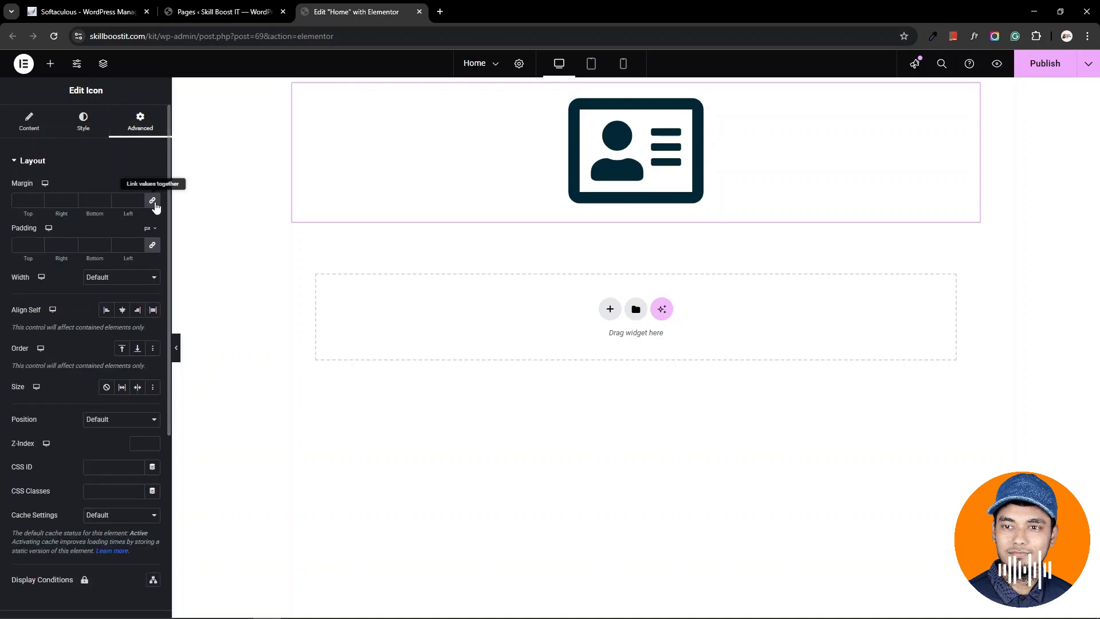
pyautogui.click(152, 200)
pyautogui.click(152, 244)
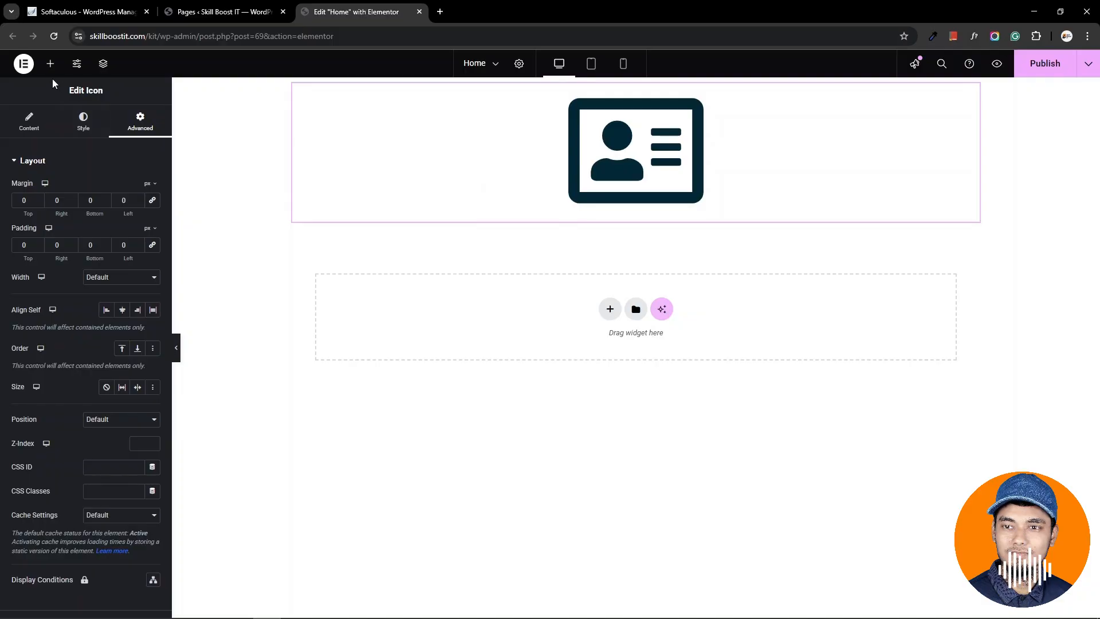
# Step: Add a Divider widget from the Basic group directly below the address card icon
pyautogui.click(51, 63)
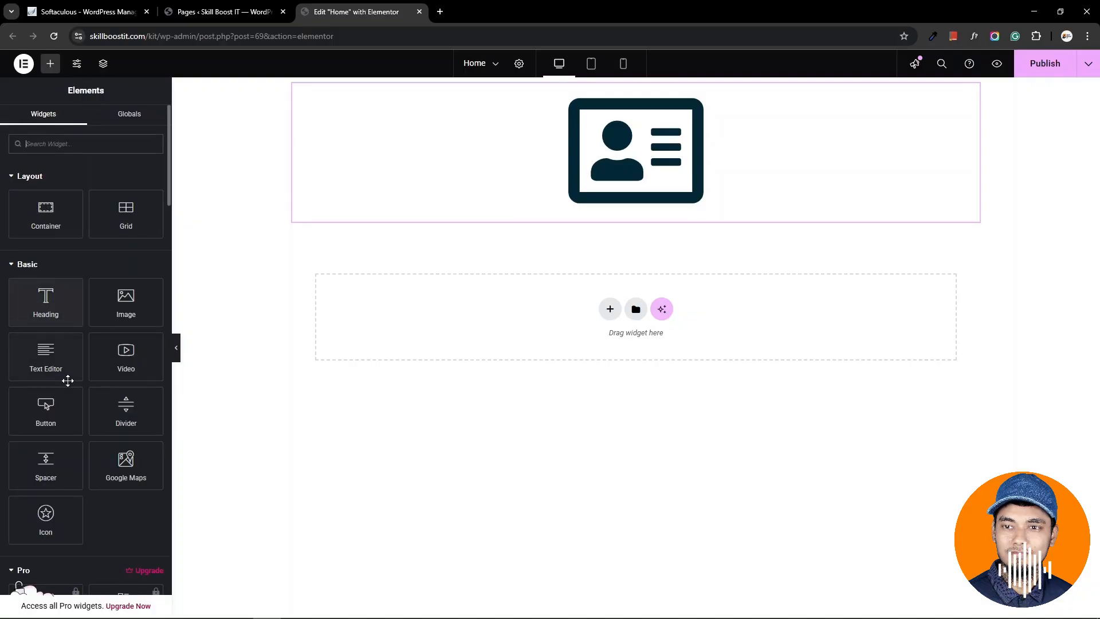
pyautogui.scroll(-1, 92, 401)
pyautogui.scroll(1, 145, 409)
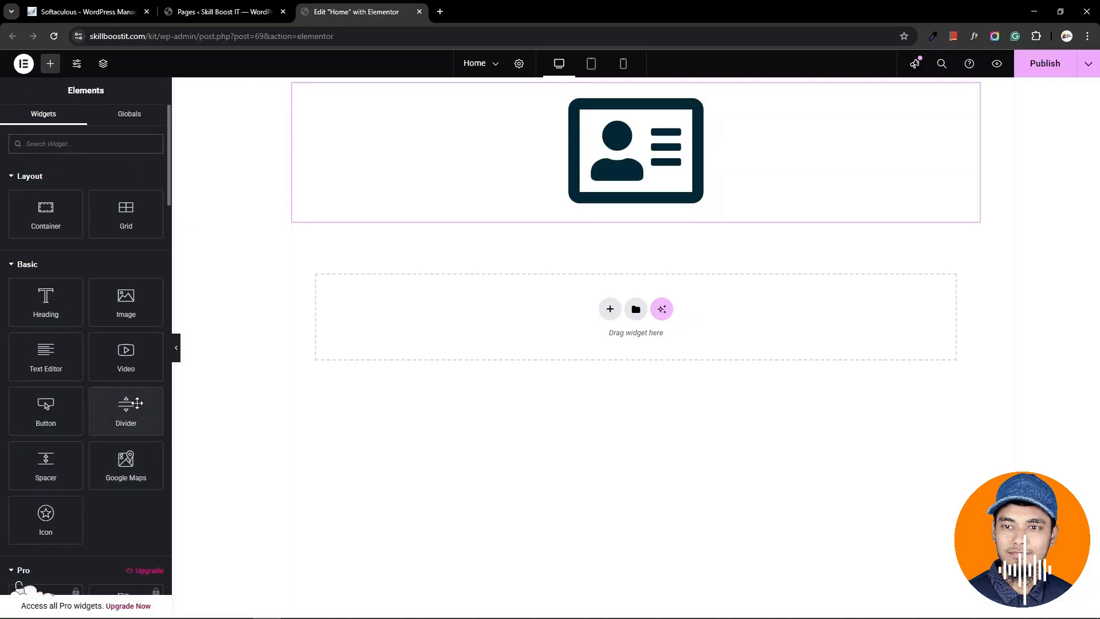
pyautogui.moveTo(125, 413); pyautogui.dragTo(723, 205)
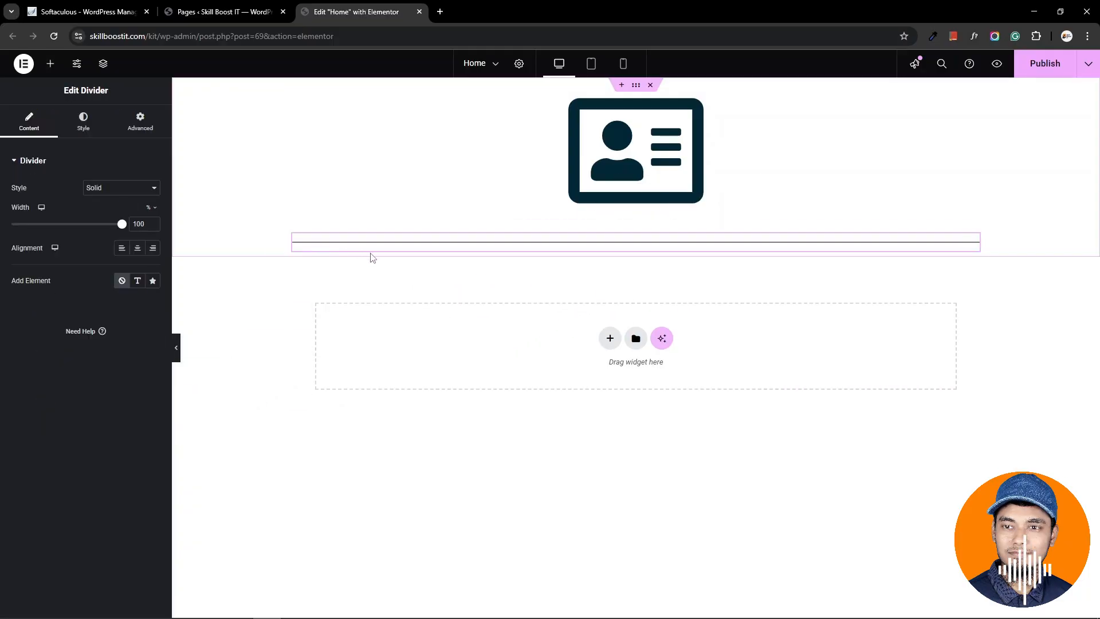
# Step: Set the divider's width to 20% and align it to the center
pyautogui.click(120, 189)
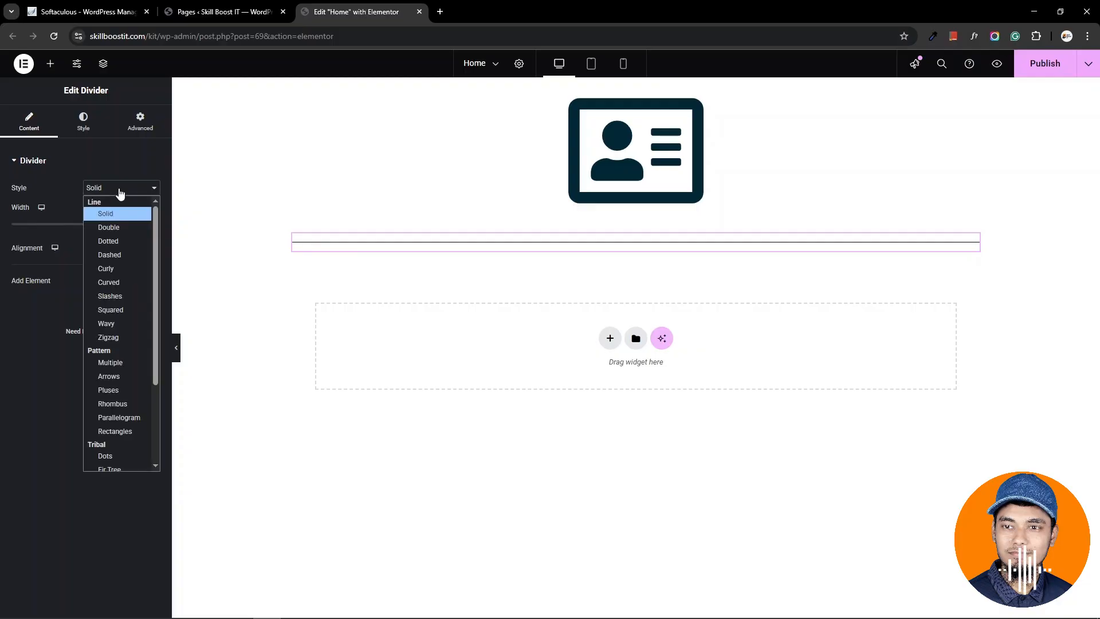
pyautogui.click(120, 194)
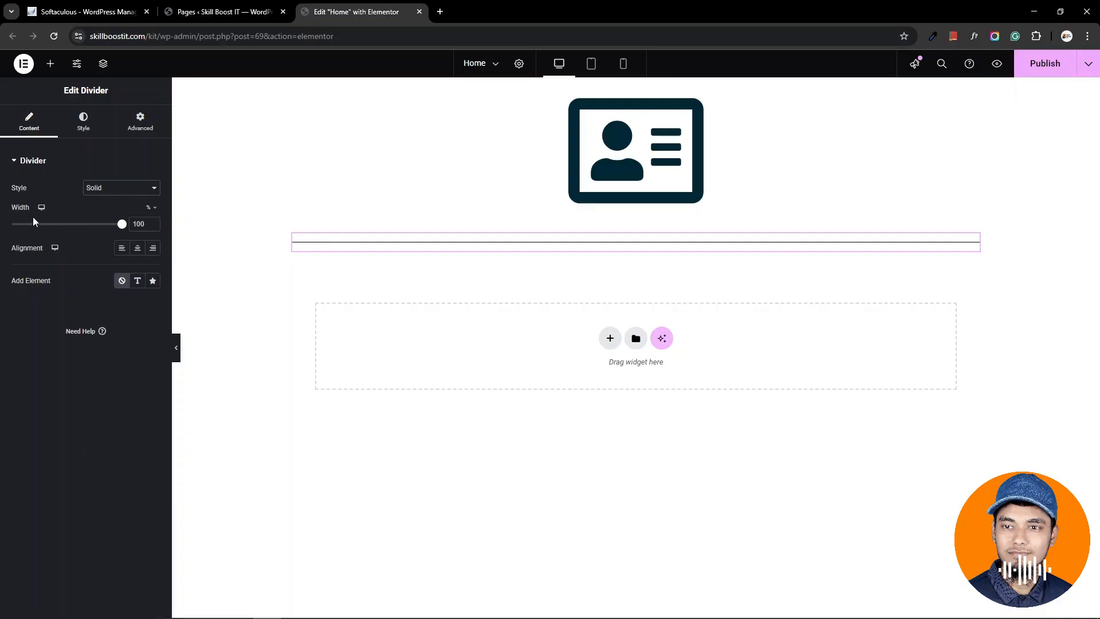
pyautogui.moveTo(119, 230); pyautogui.dragTo(34, 243)
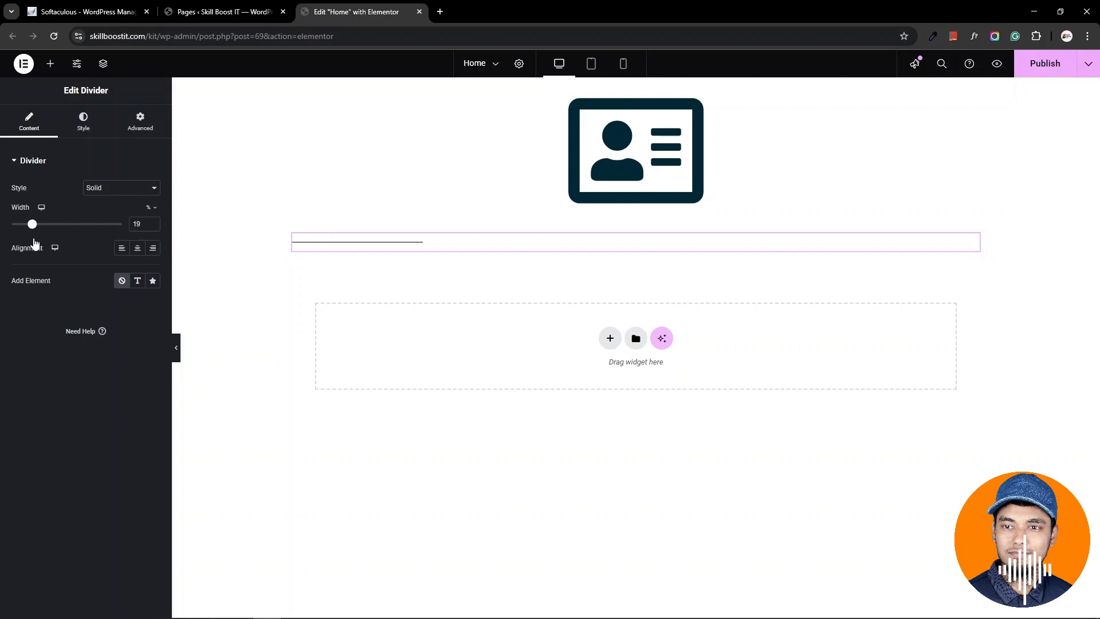
pyautogui.click(133, 252)
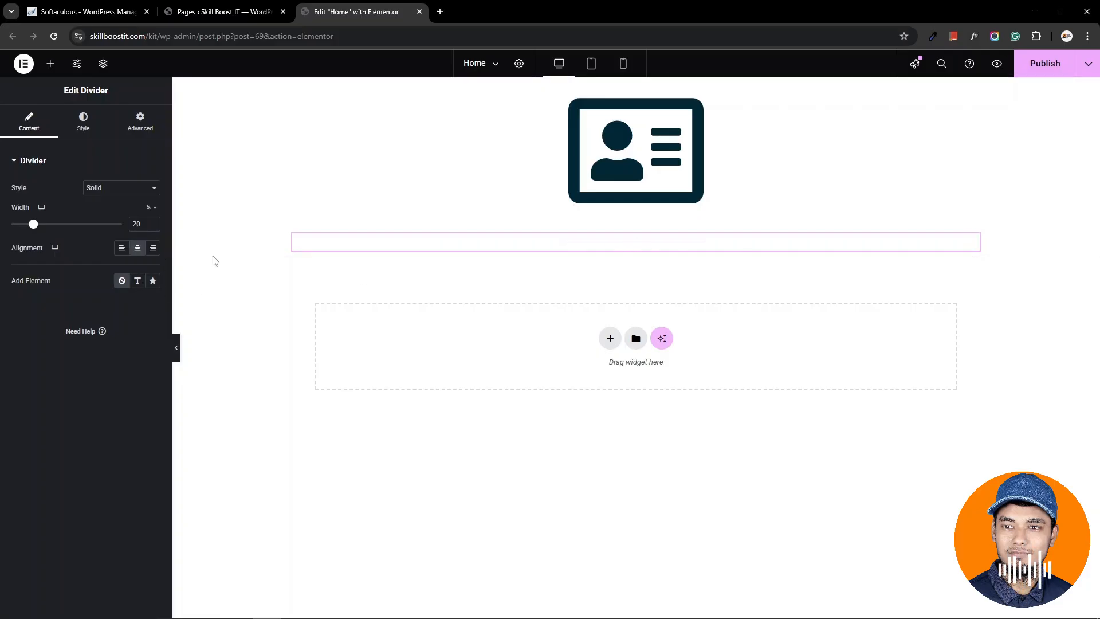
# Step: Add an icon element to the divider, using the stopwatch icon with the number 20 from the icon library
pyautogui.click(152, 280)
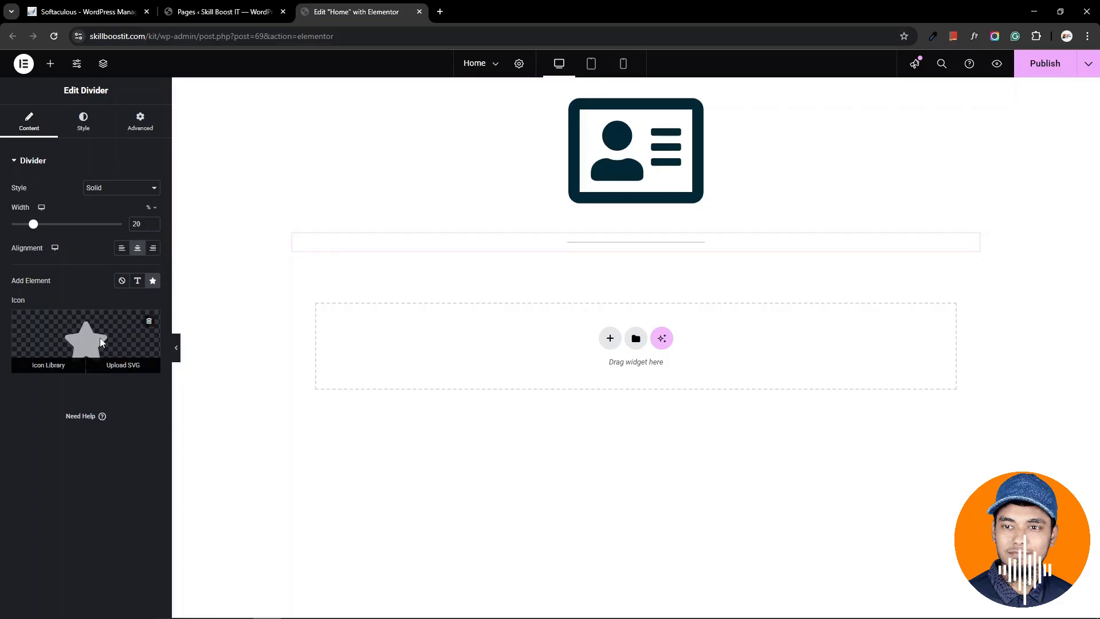
pyautogui.click(100, 338)
pyautogui.click(713, 374)
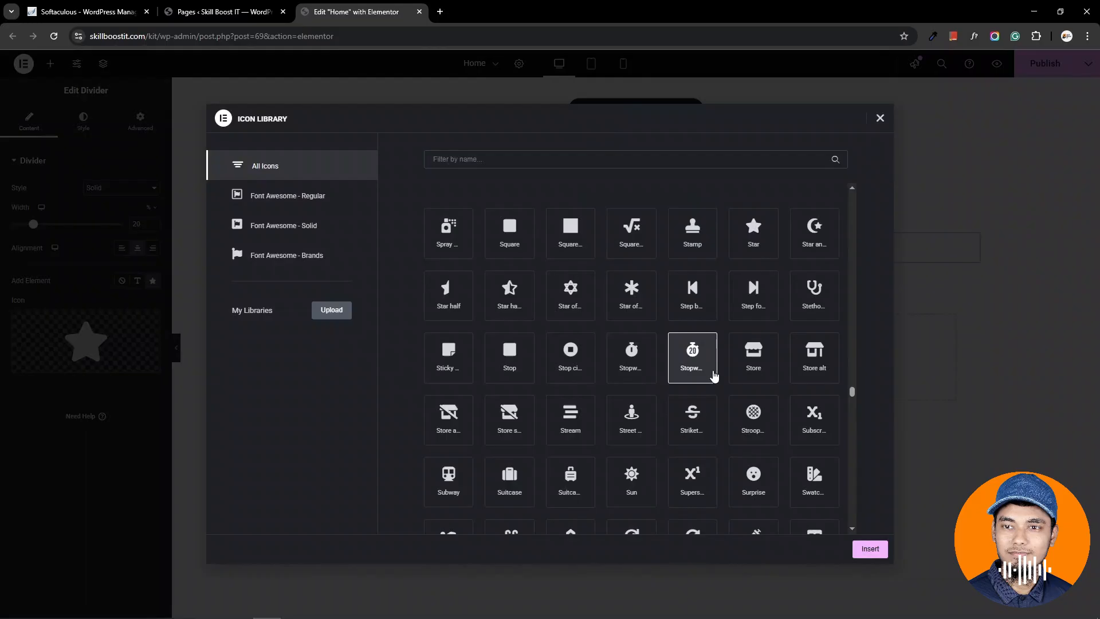
pyautogui.click(869, 549)
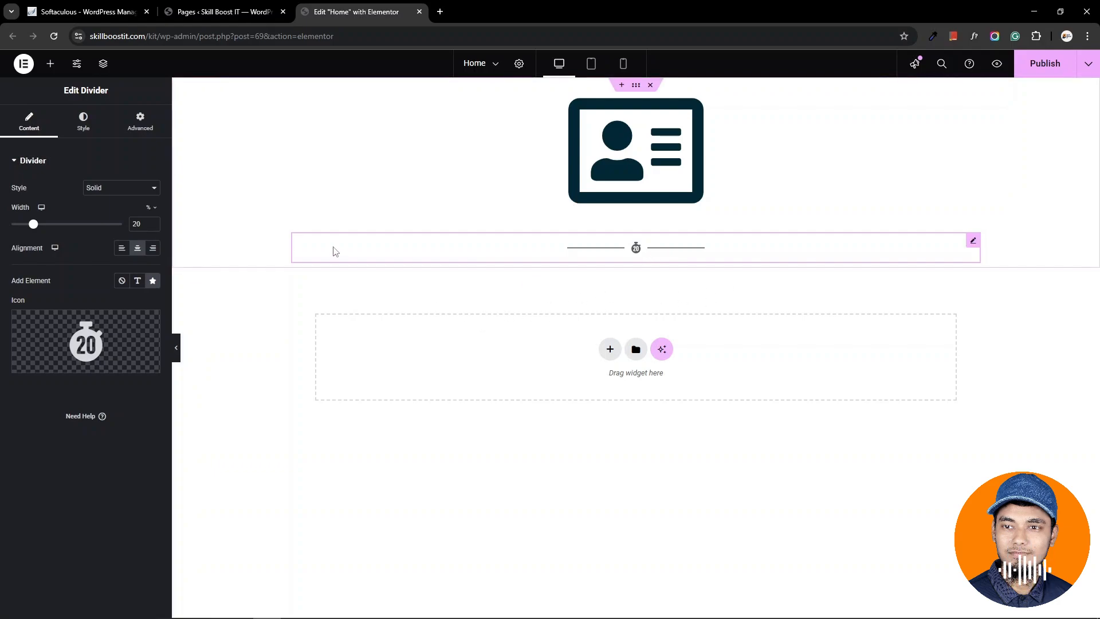
# Step: Try the Double line style on the divider and settle on Dotted
pyautogui.click(111, 189)
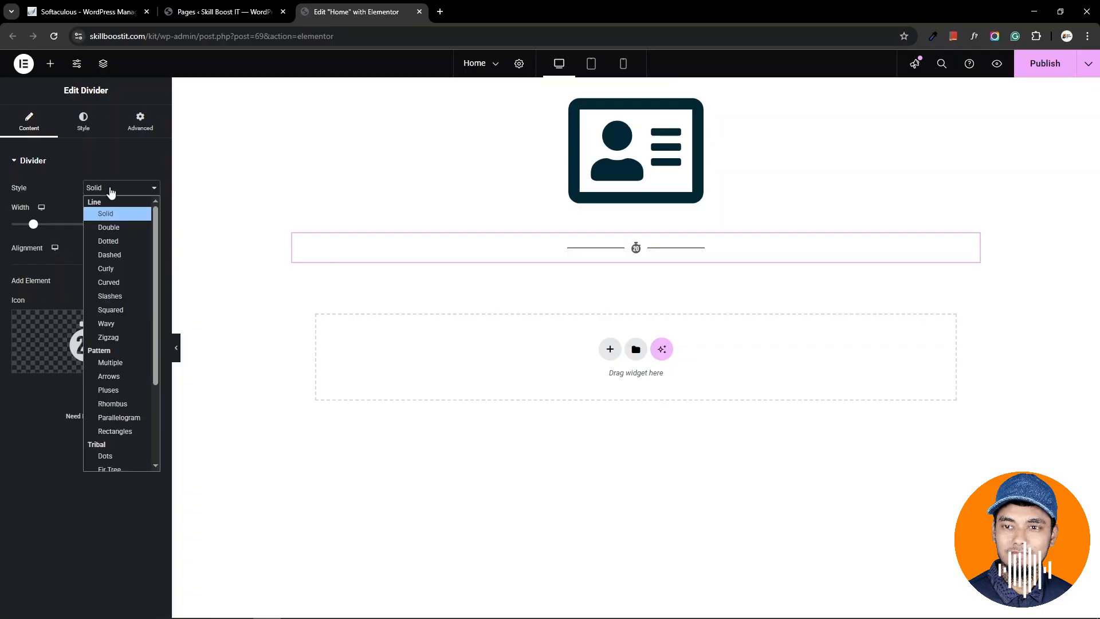
pyautogui.click(122, 228)
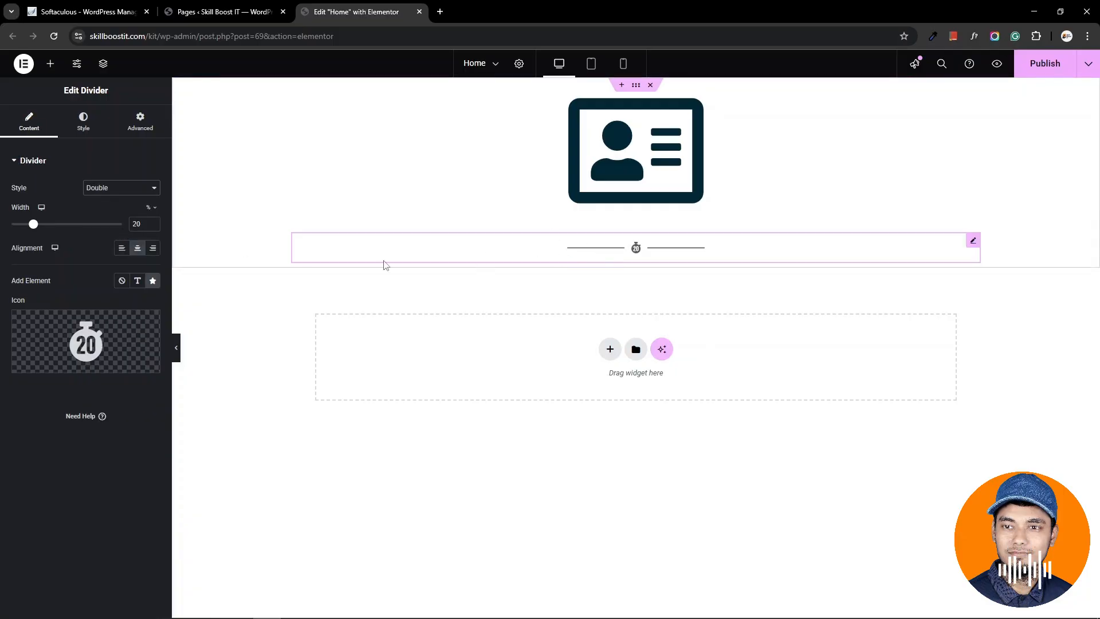
pyautogui.click(124, 191)
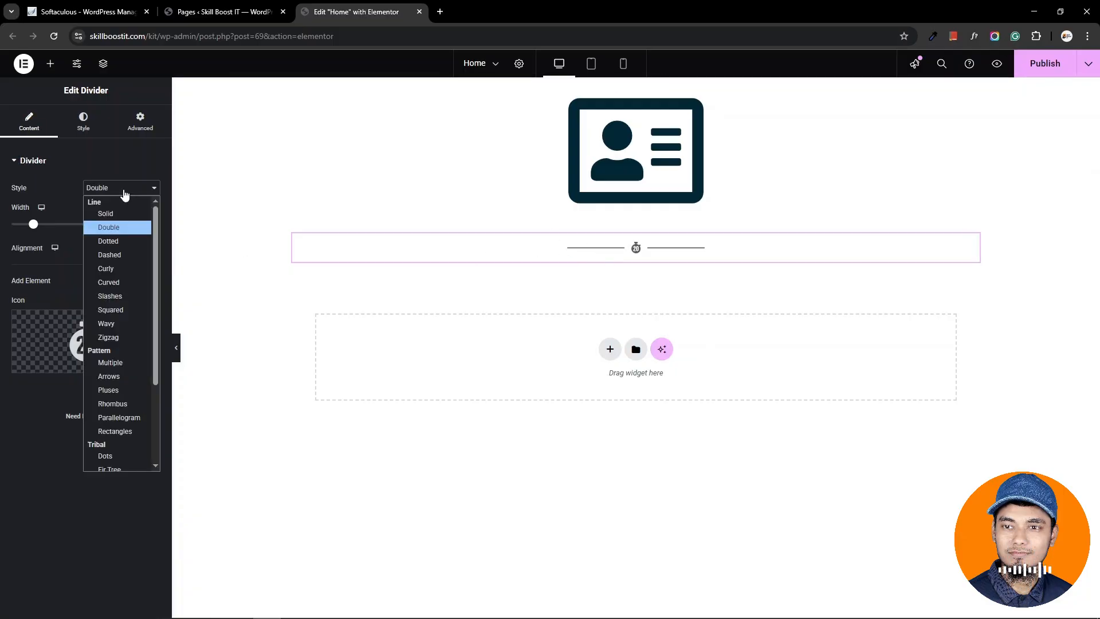
pyautogui.click(109, 241)
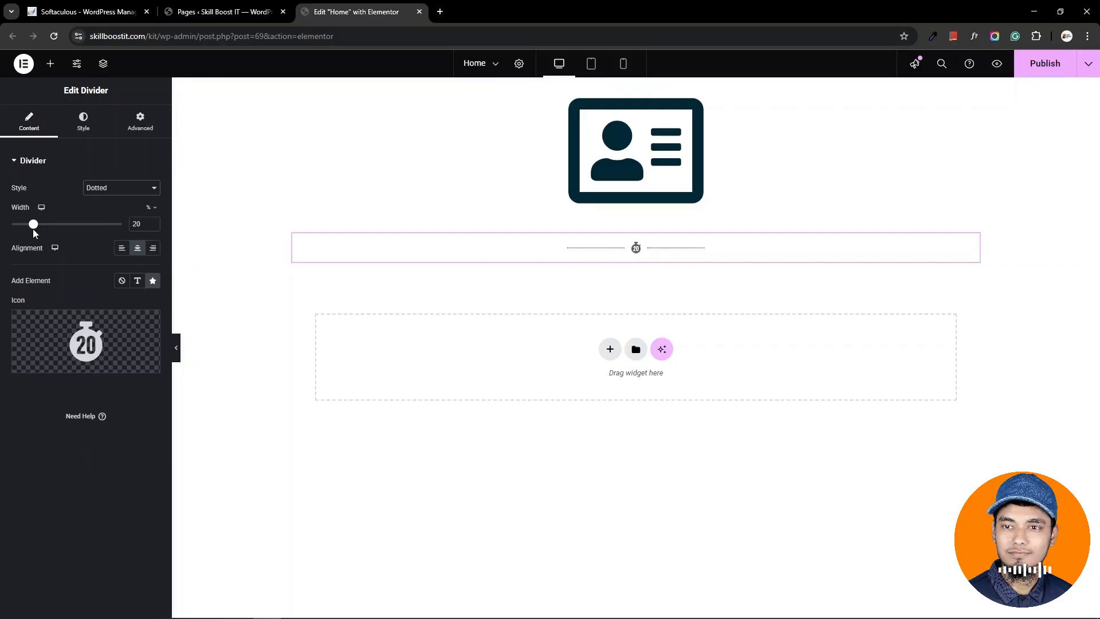
# Step: Set the divider's line weight to 5.9 px and its gap to 41
pyautogui.click(83, 127)
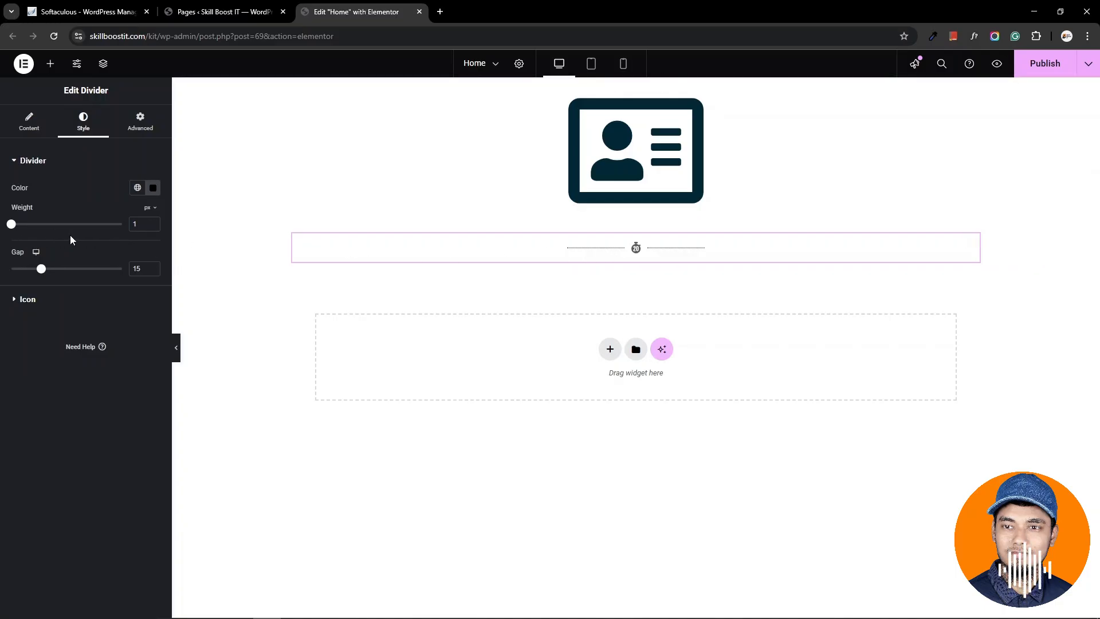
pyautogui.moveTo(14, 229); pyautogui.dragTo(74, 231)
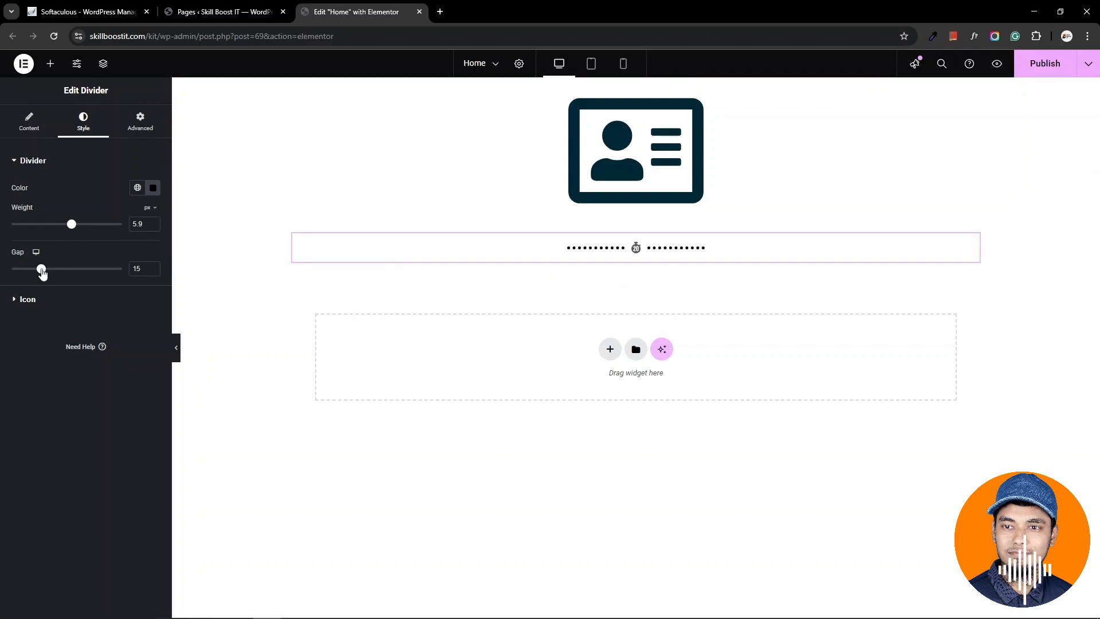
pyautogui.moveTo(42, 272); pyautogui.dragTo(101, 278)
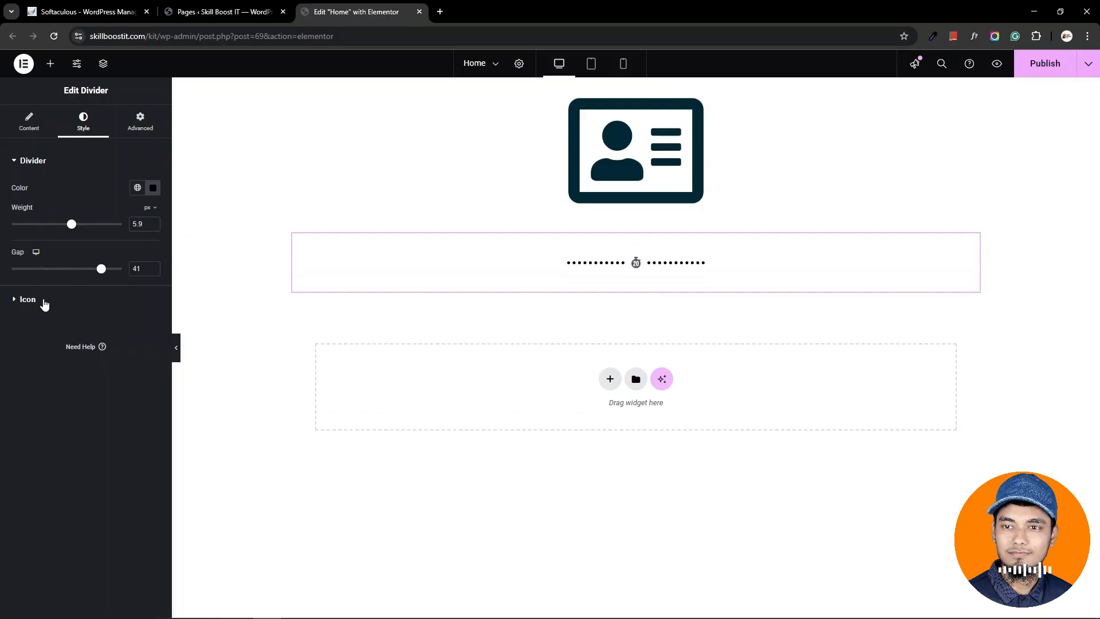
# Step: Set the primary color of the divider's stopwatch icon to pink #FF2AA1
pyautogui.click(9, 302)
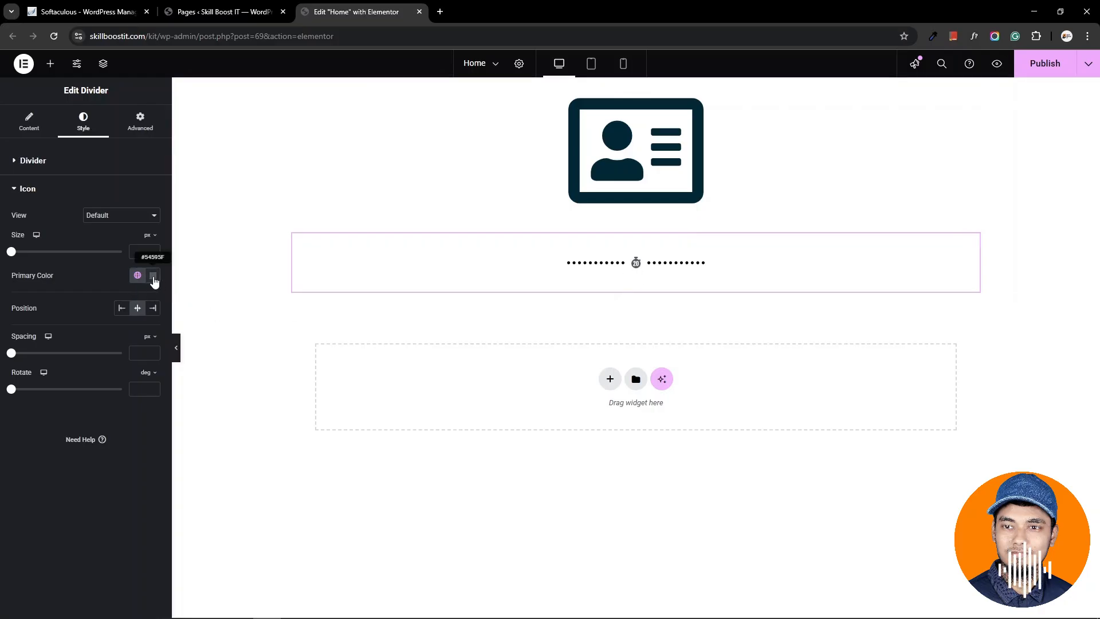
pyautogui.click(154, 277)
pyautogui.click(205, 354)
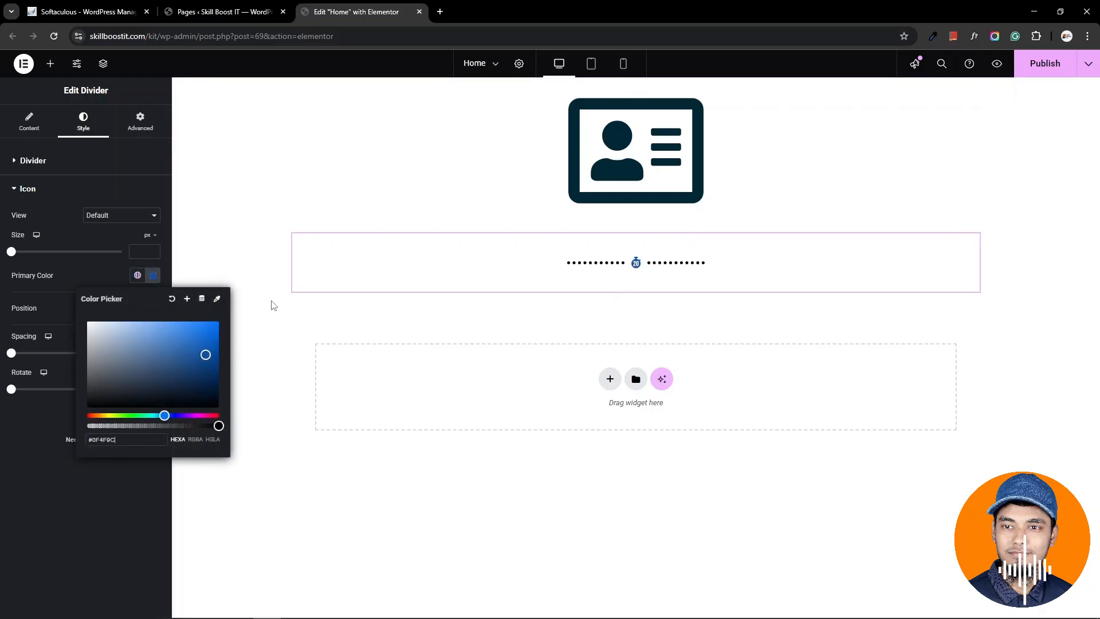
pyautogui.moveTo(213, 332)
pyautogui.mouseDown()
pyautogui.moveTo(221, 324)
pyautogui.moveTo(197, 321)
pyautogui.mouseUp()
pyautogui.click(206, 414)
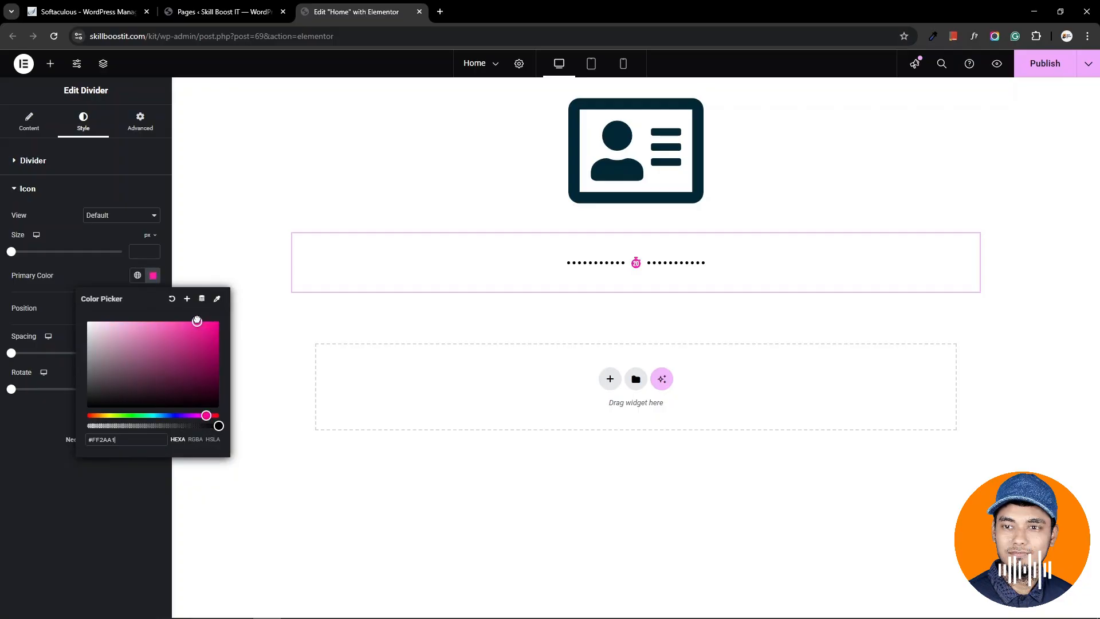
pyautogui.click(104, 274)
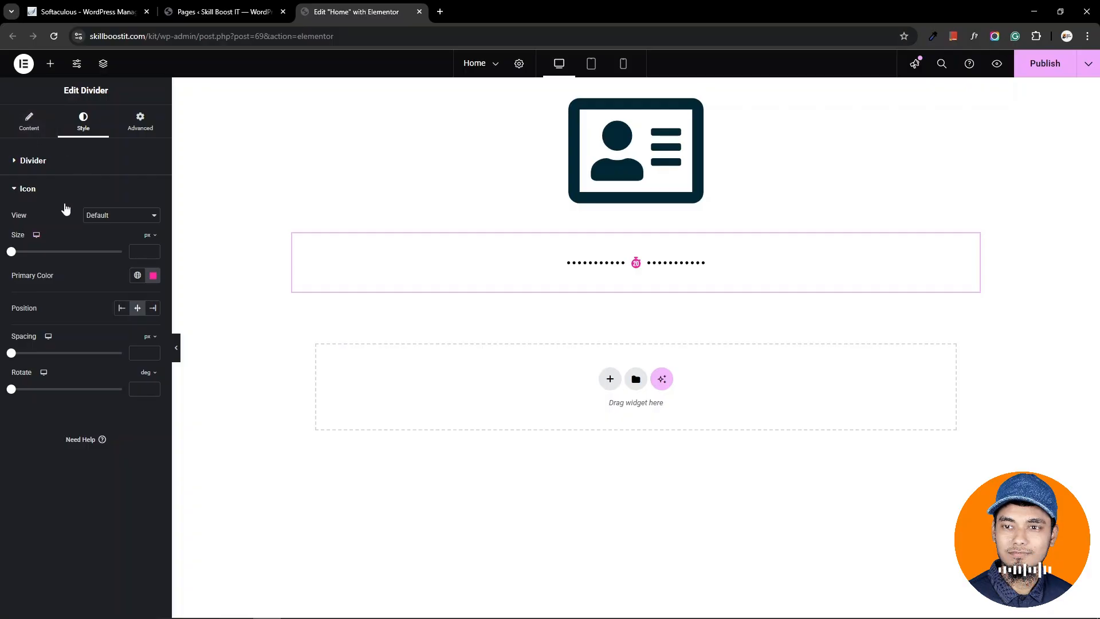
# Step: Add a Spacer widget from the Basic group below the dotted divider
pyautogui.click(50, 63)
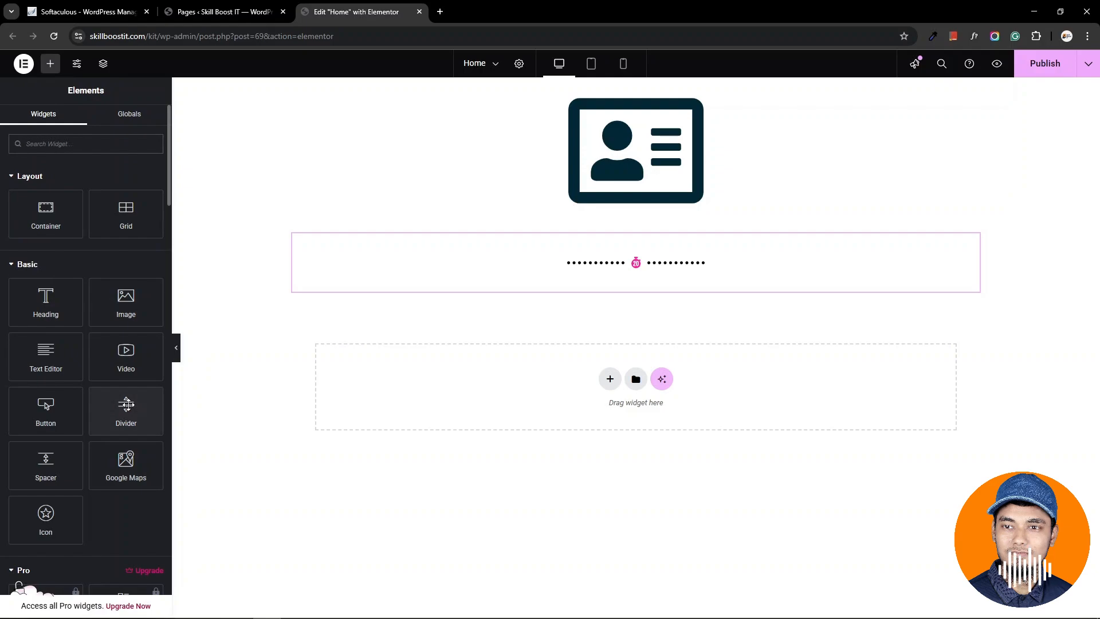
pyautogui.scroll(-3, 106, 412)
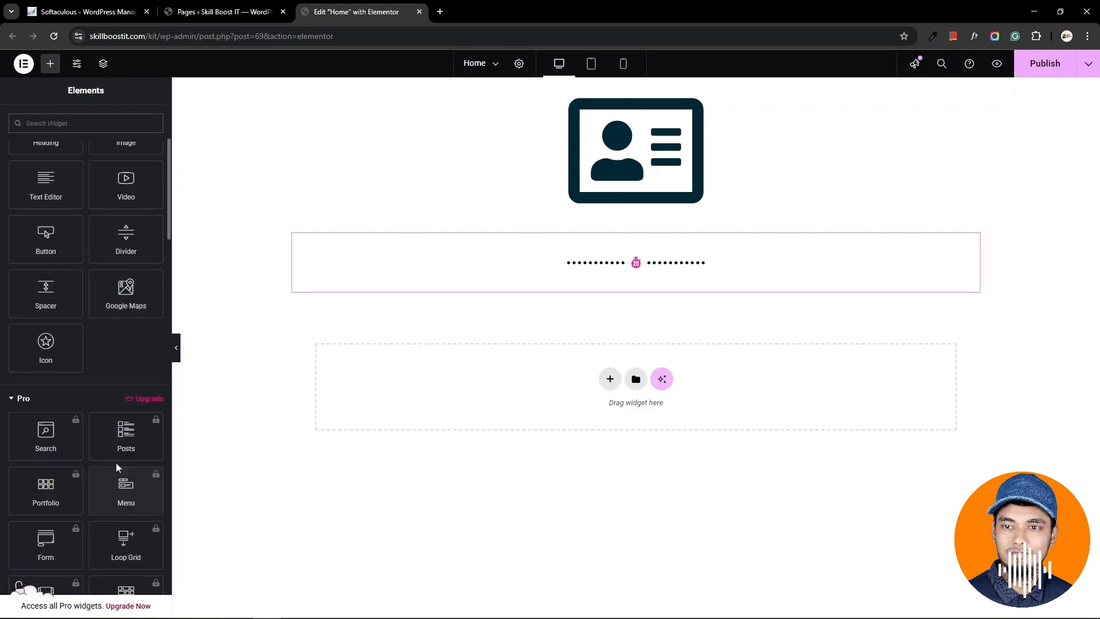
pyautogui.scroll(2, 90, 422)
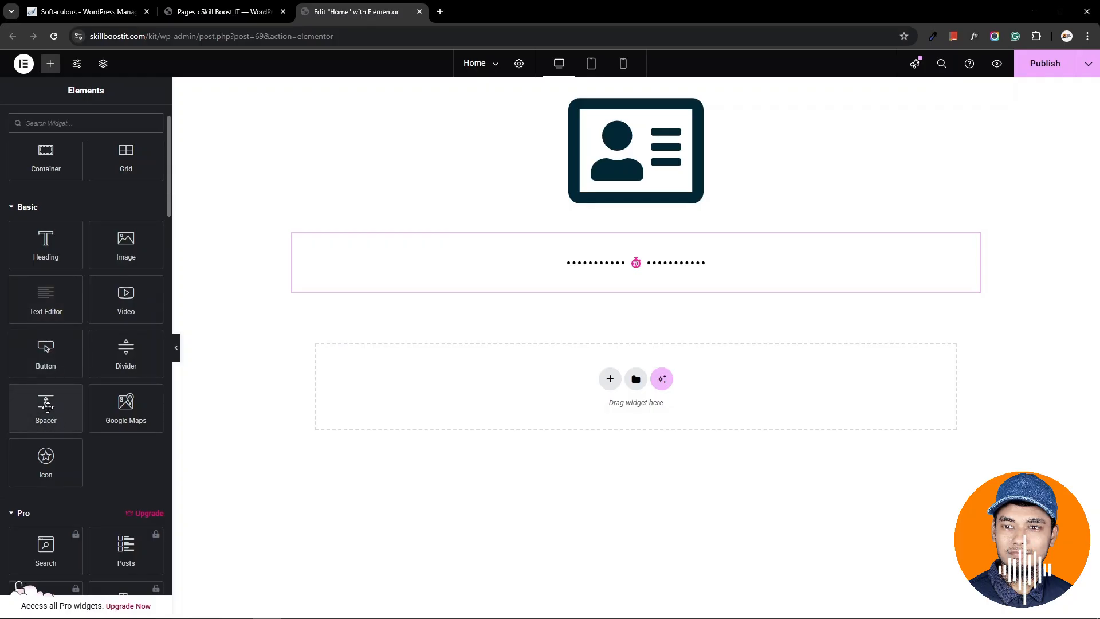
pyautogui.moveTo(47, 407); pyautogui.dragTo(658, 276)
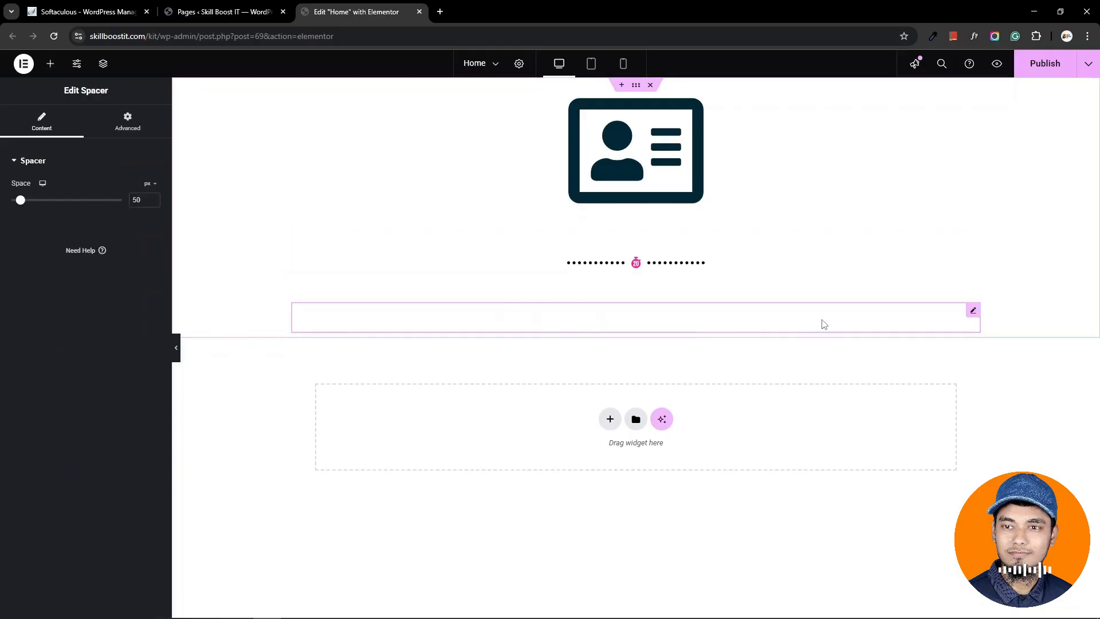
# Step: Move the spacer between the address card icon and the divider, and set its space to 261 px
pyautogui.moveTo(971, 309); pyautogui.dragTo(665, 319)
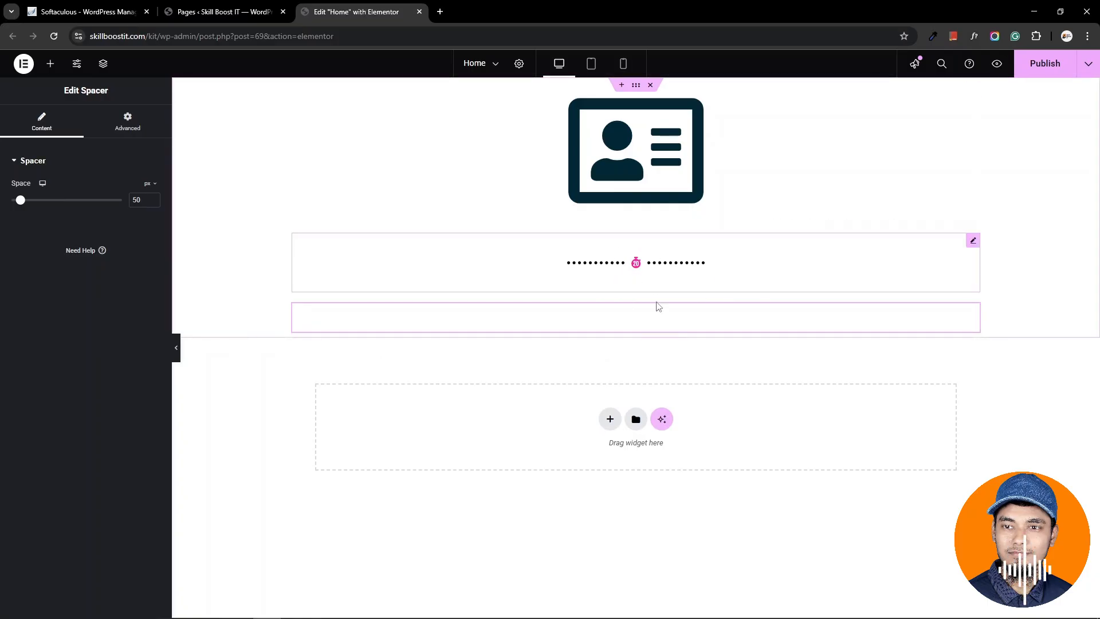
pyautogui.moveTo(673, 322); pyautogui.dragTo(639, 219)
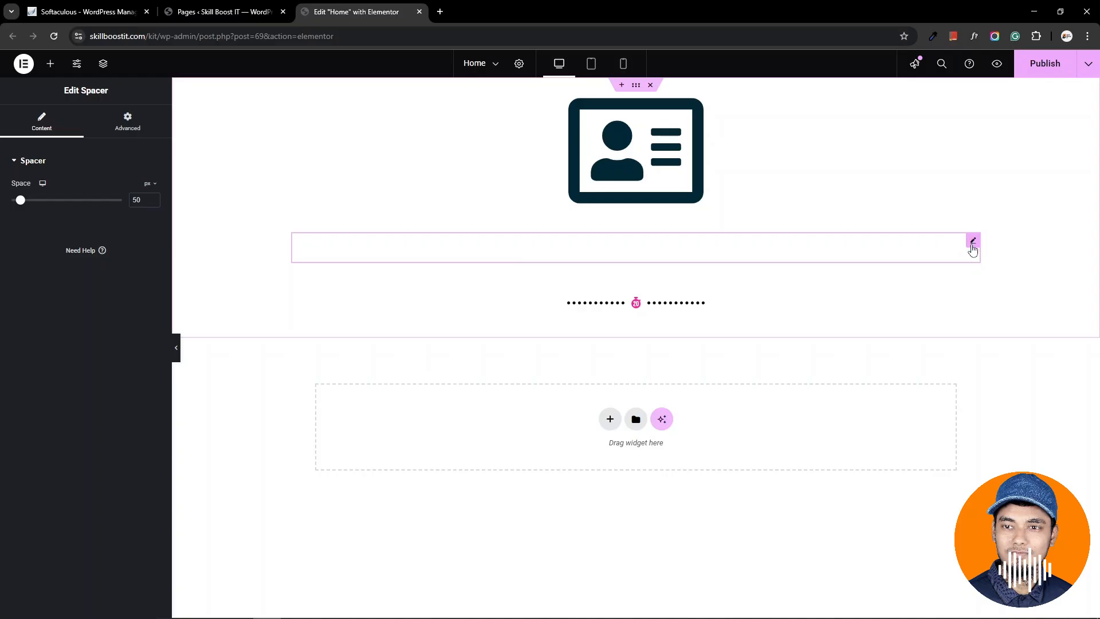
pyautogui.moveTo(21, 200); pyautogui.dragTo(60, 215)
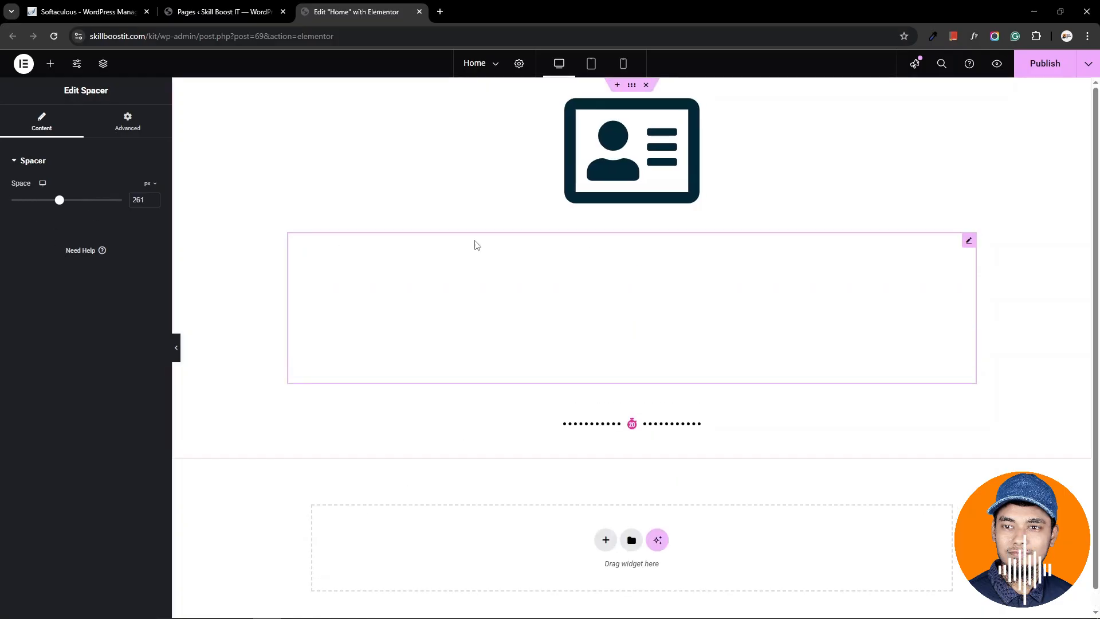
# Step: Examine the Basic and Pro widget groups in the elements list and collapse both of them
pyautogui.click(50, 63)
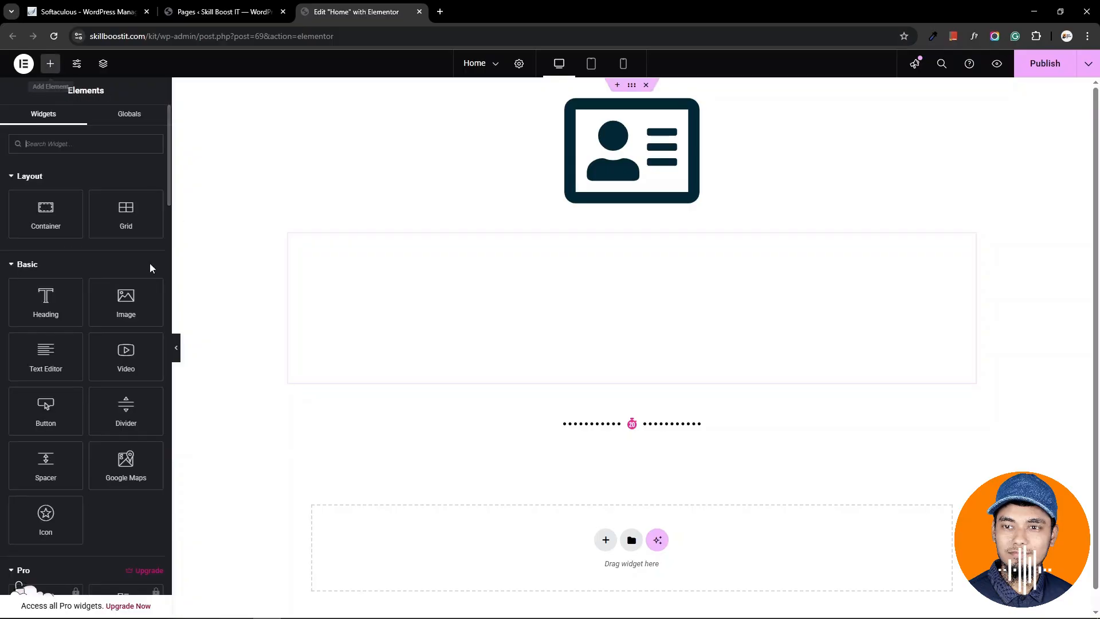
pyautogui.scroll(-2, 72, 284)
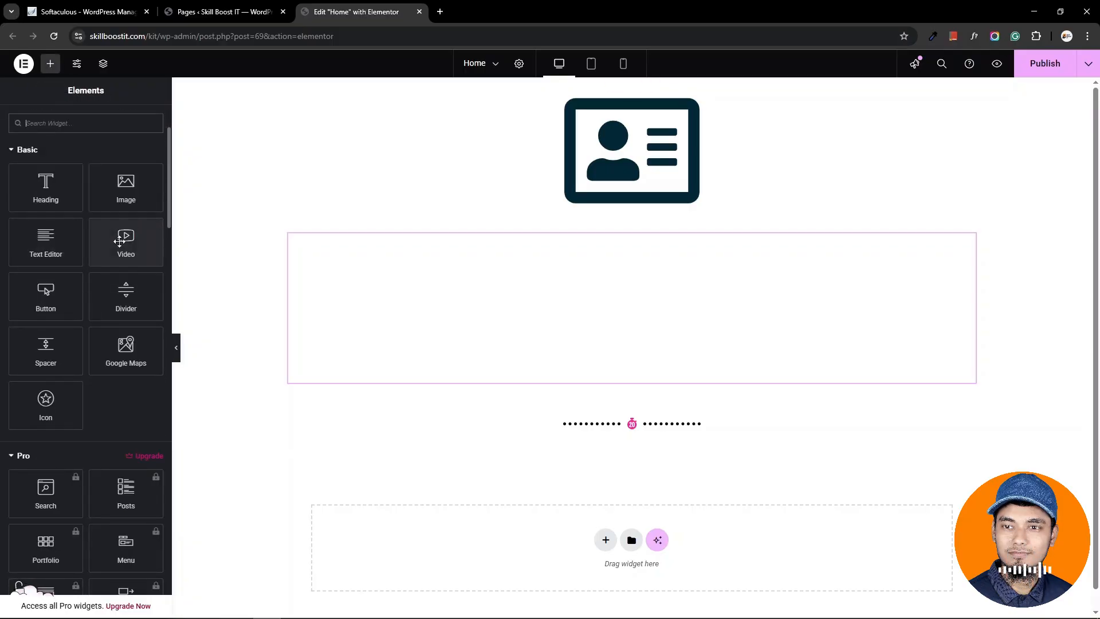
pyautogui.scroll(2, 63, 351)
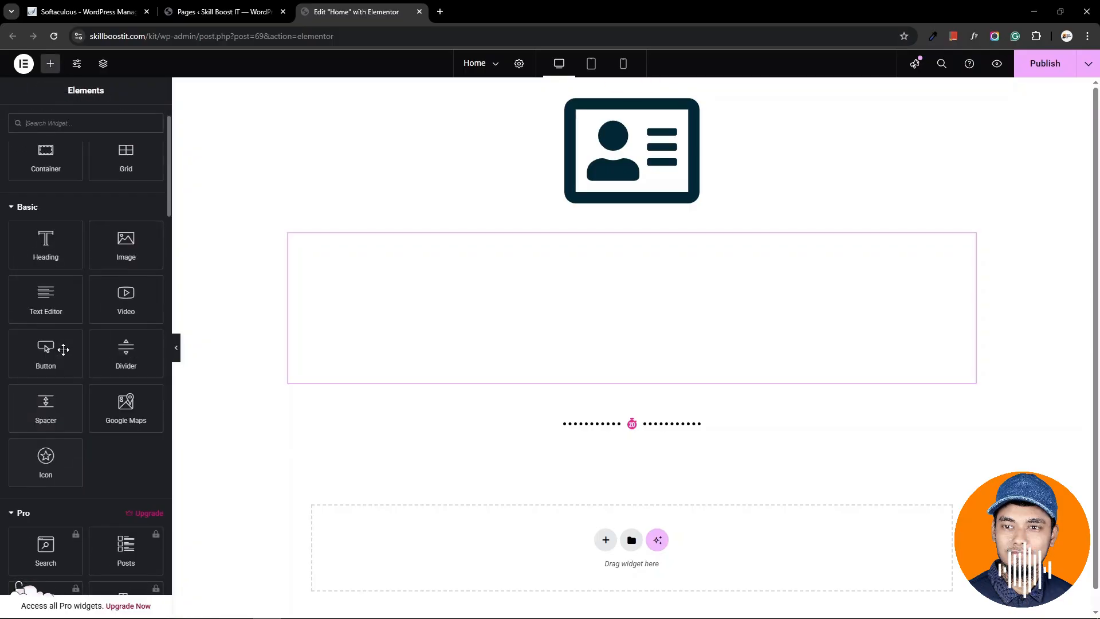
pyautogui.click(20, 211)
pyautogui.scroll(-9, 86, 269)
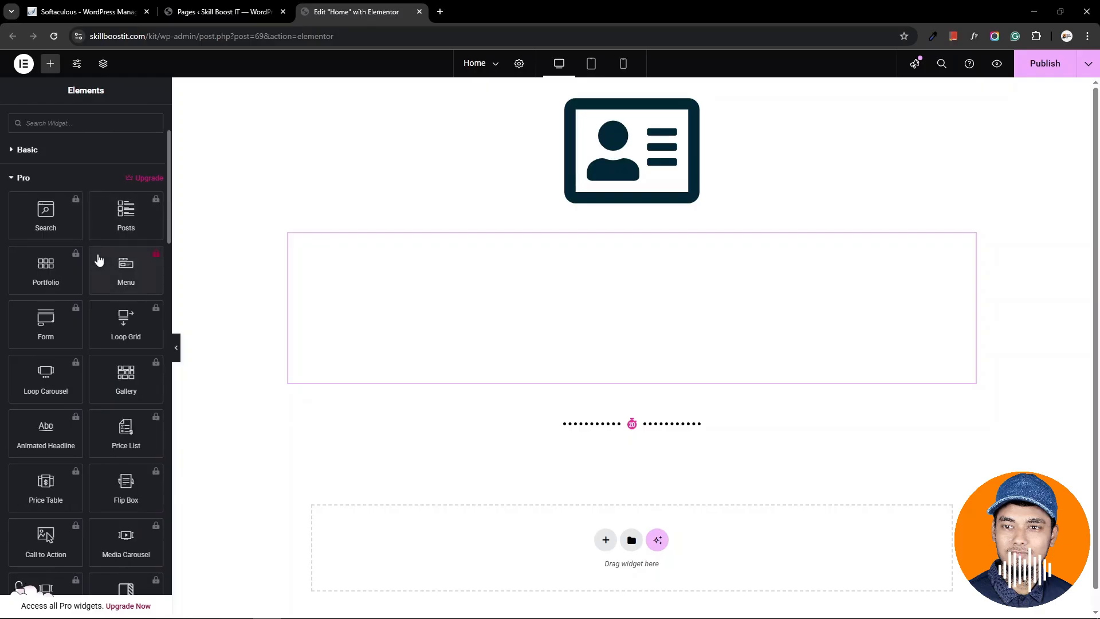
pyautogui.scroll(-8, 86, 359)
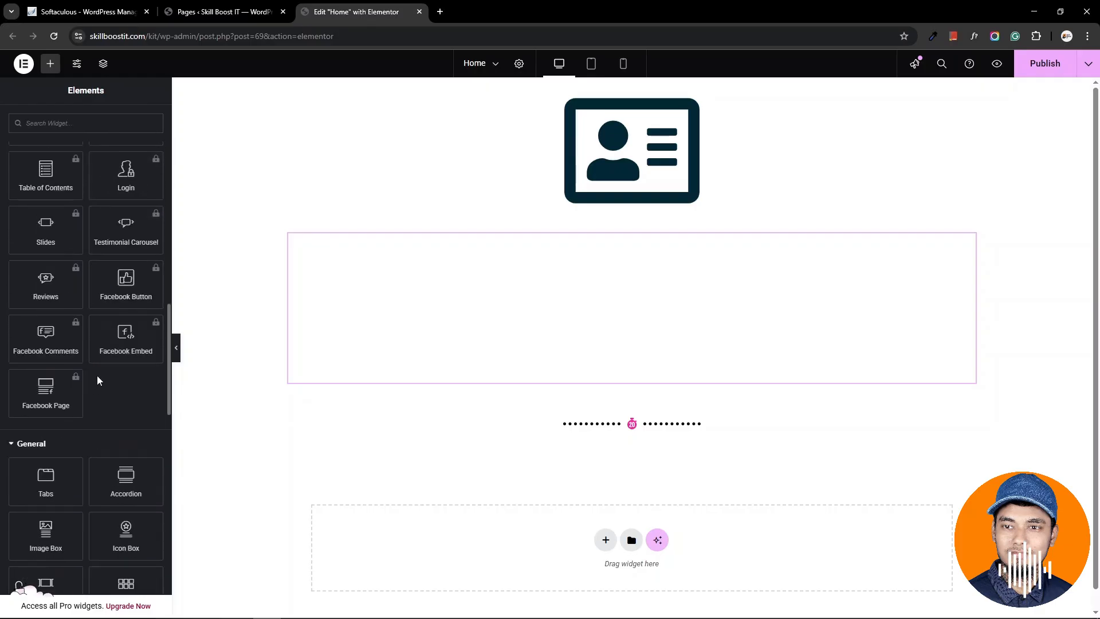
pyautogui.scroll(10, 99, 379)
pyautogui.scroll(6, 100, 381)
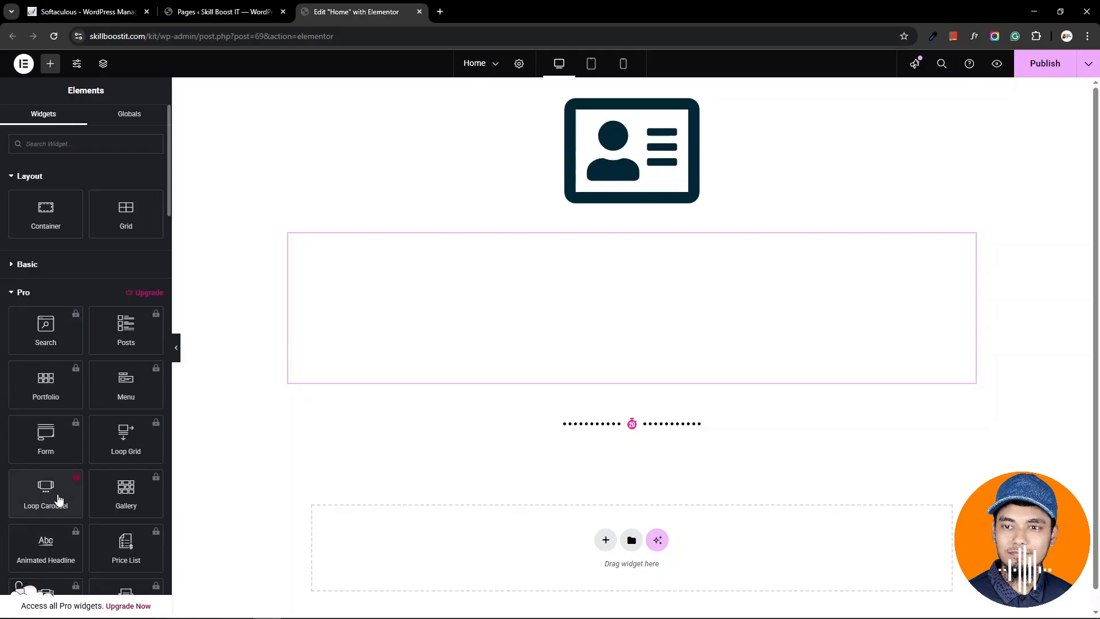
pyautogui.click(8, 293)
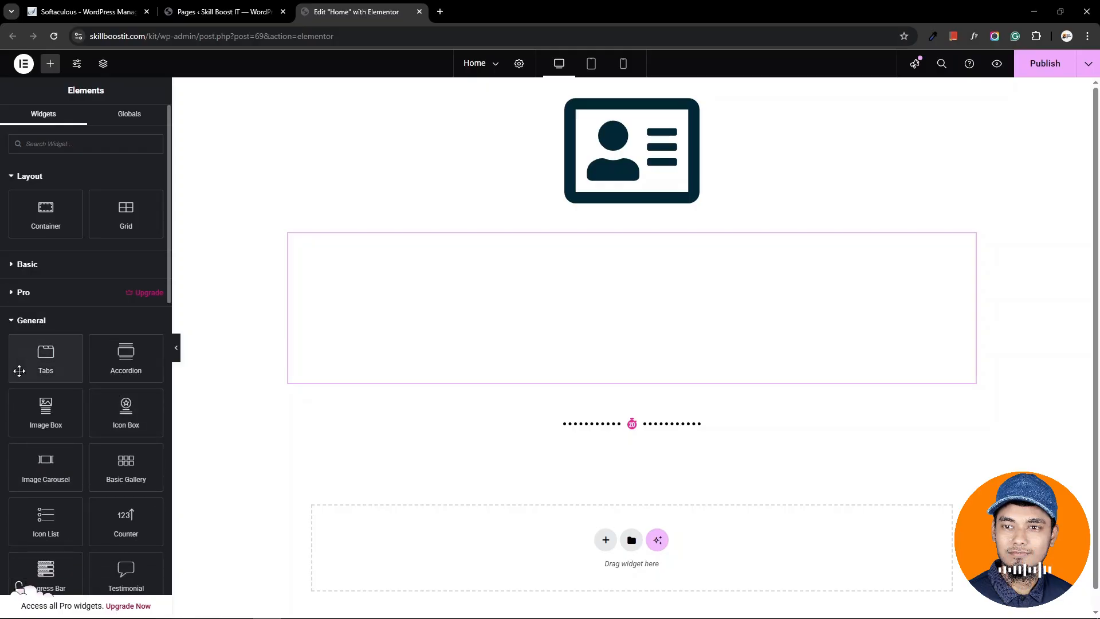
# Step: Add a Tabs widget from the General group to the empty area below the dotted divider
pyautogui.scroll(-1, 81, 337)
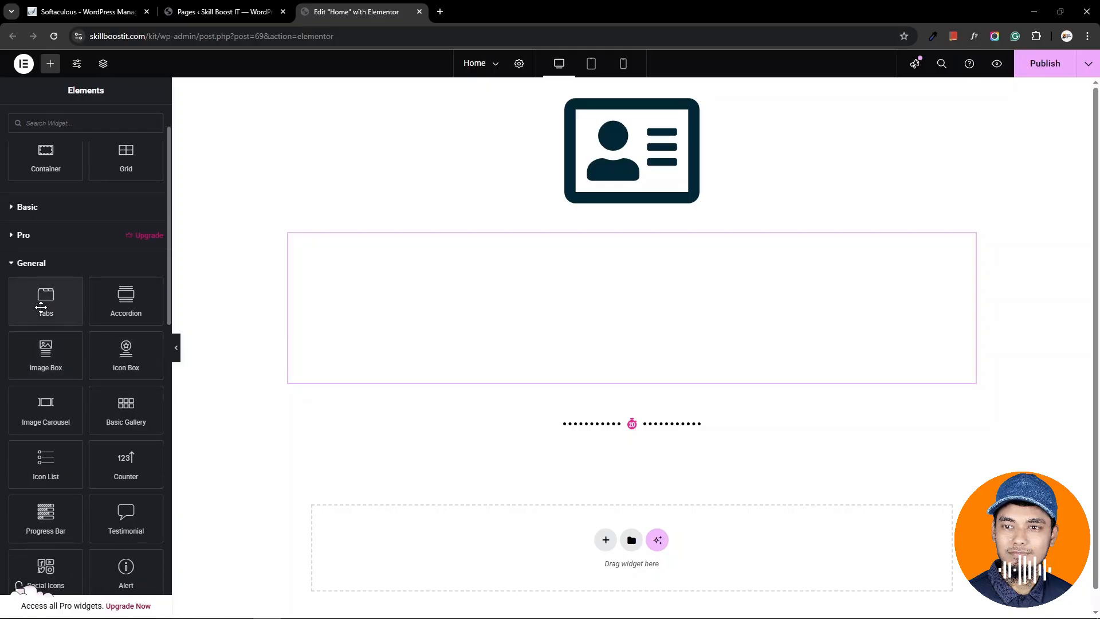
pyautogui.scroll(-1, 348, 476)
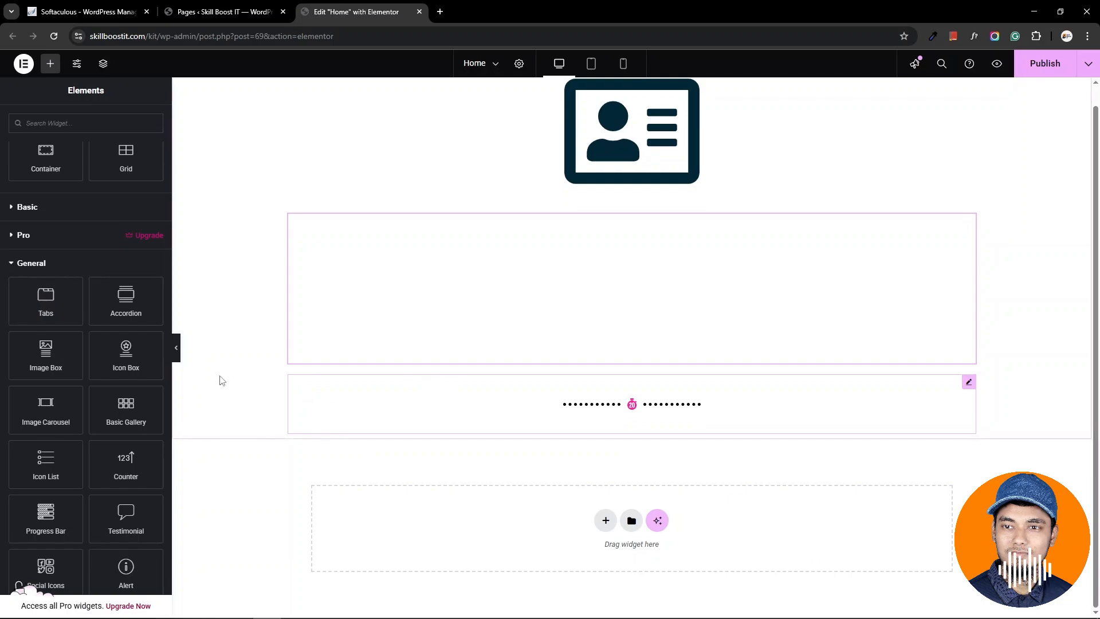
pyautogui.moveTo(46, 301); pyautogui.dragTo(571, 507)
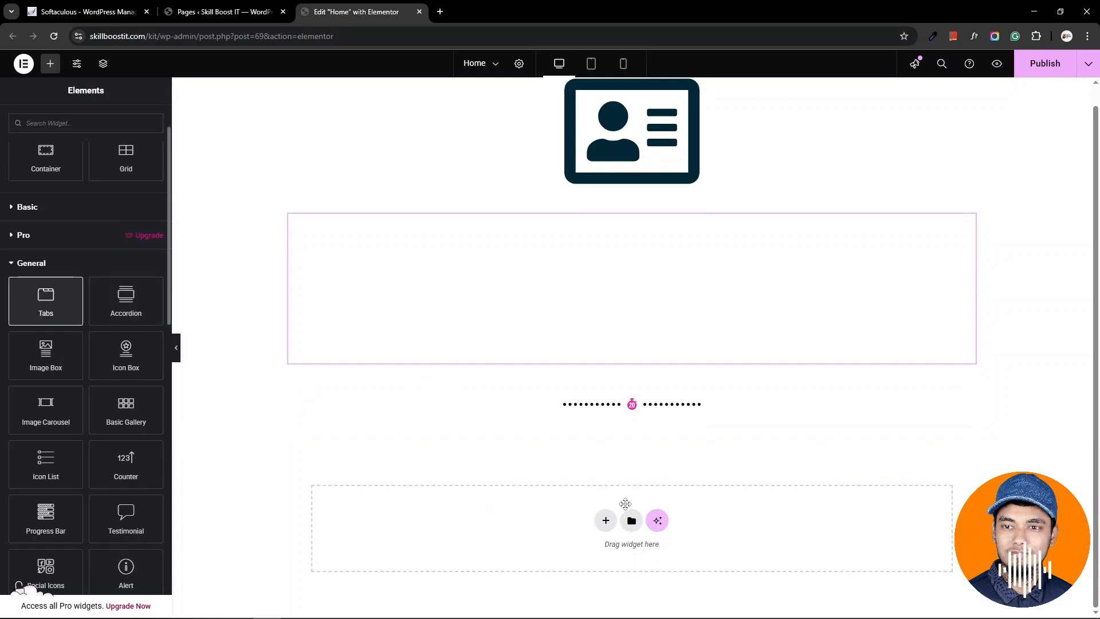
pyautogui.scroll(-3, 452, 496)
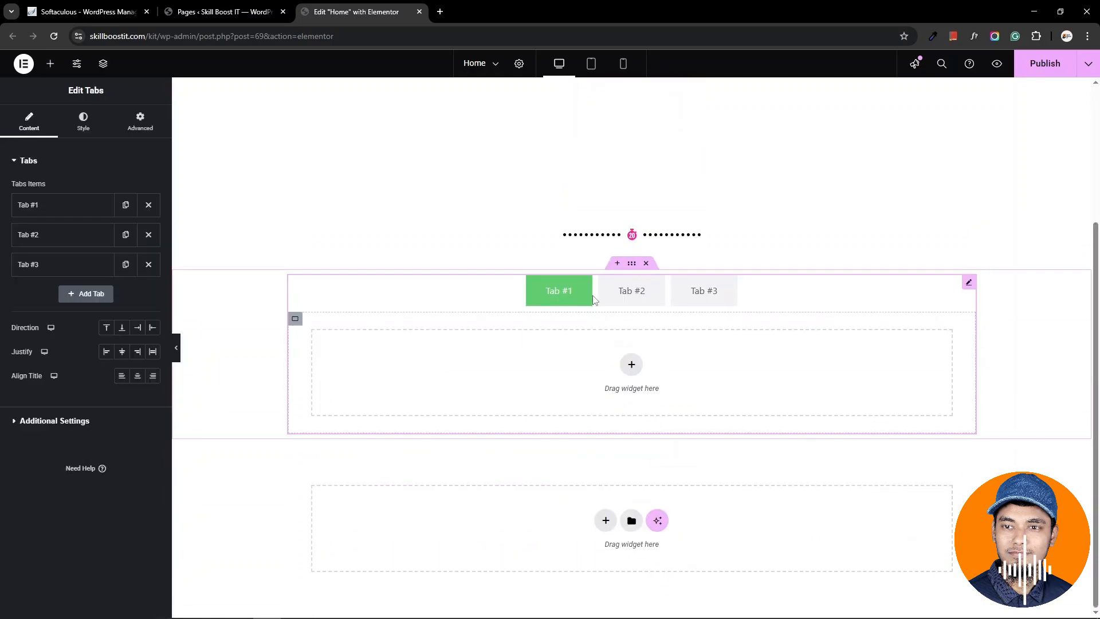
# Step: Switch between Tab #1, Tab #2 and Tab #3 of the new Tabs widget to examine each tab's content area
pyautogui.click(603, 299)
pyautogui.click(555, 291)
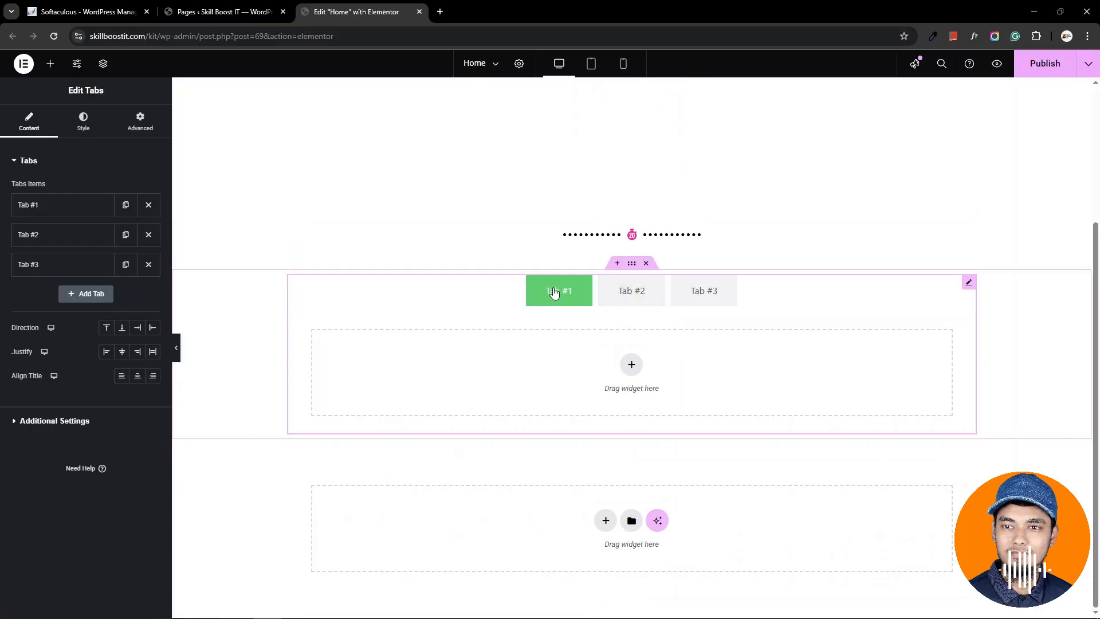
pyautogui.click(626, 291)
pyautogui.click(713, 299)
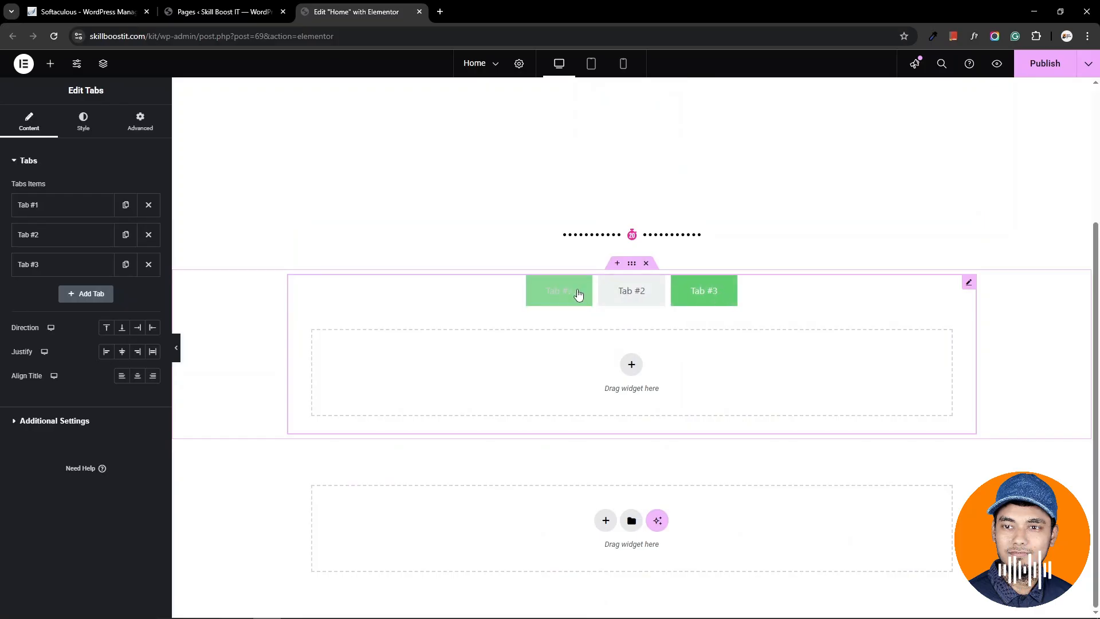
pyautogui.click(576, 294)
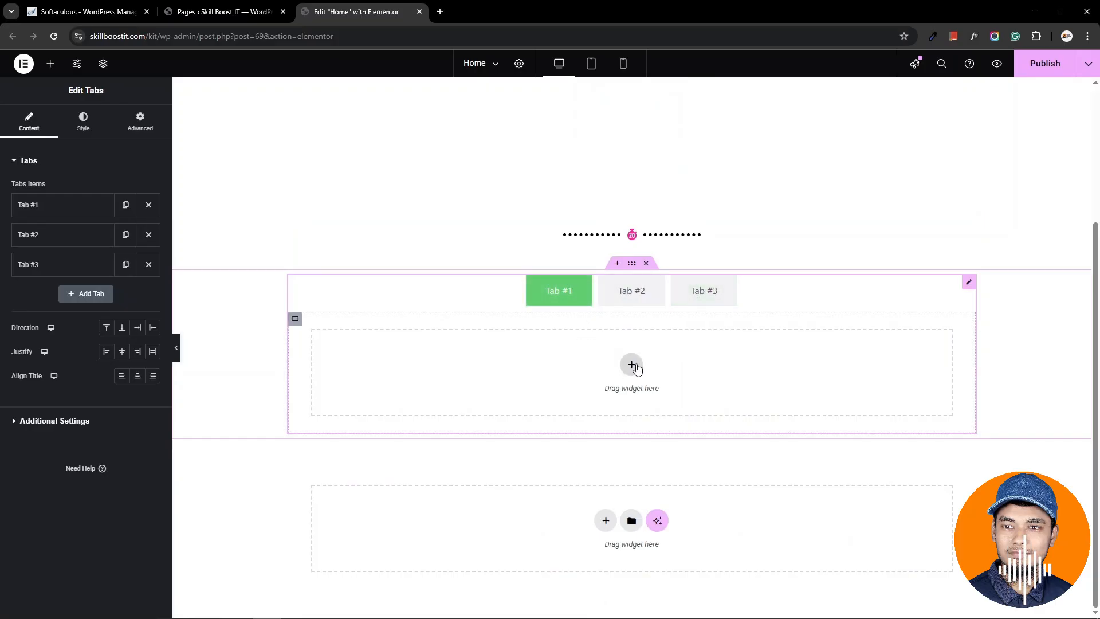
pyautogui.click(639, 291)
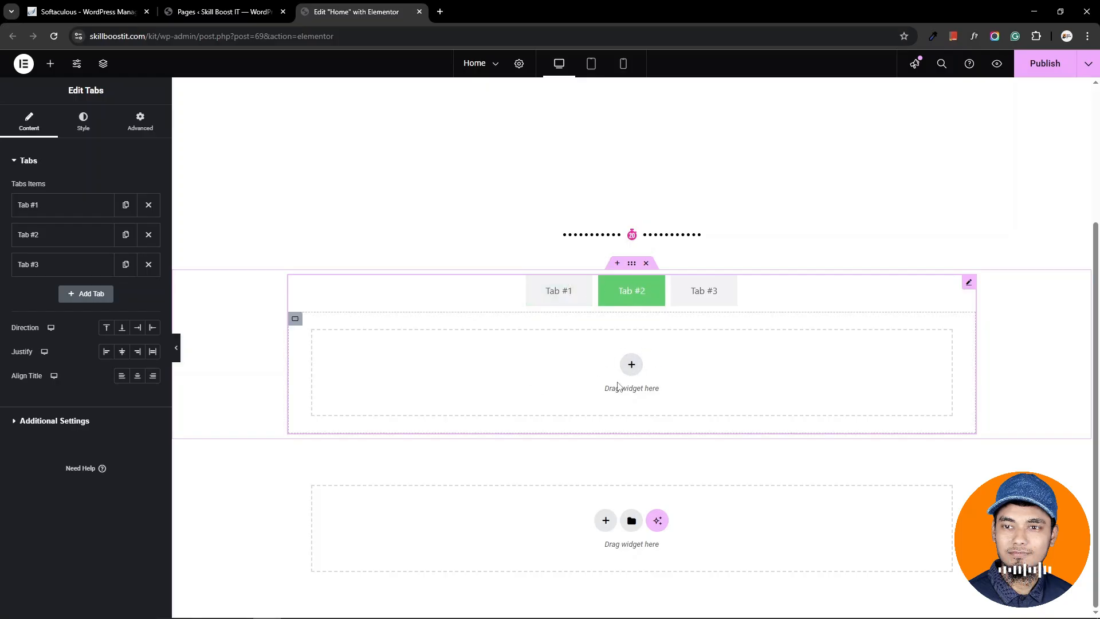
pyautogui.click(704, 295)
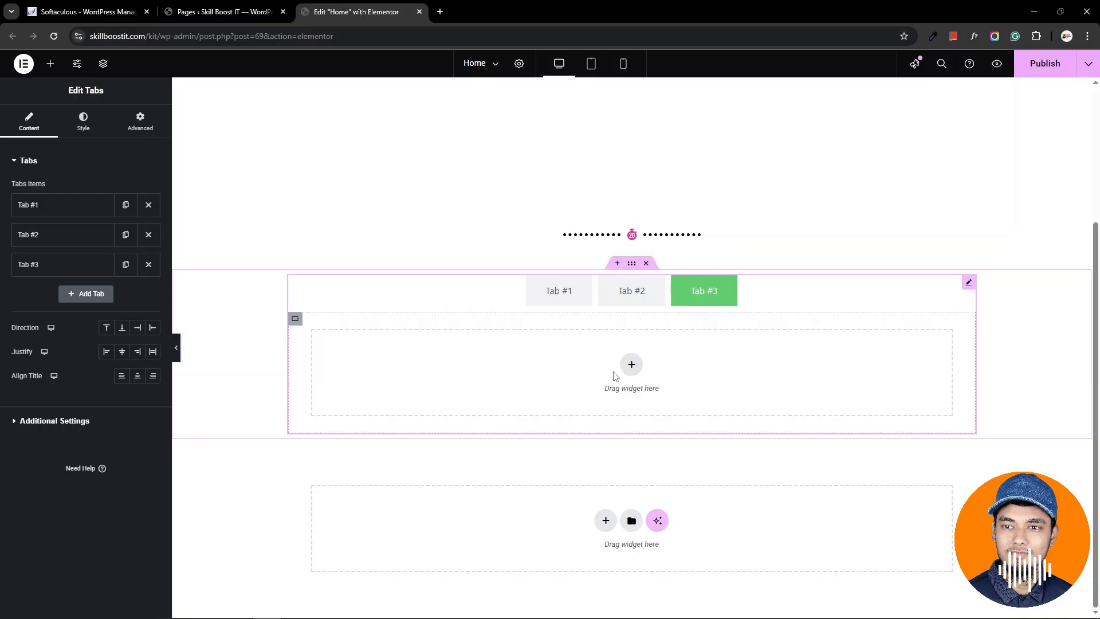
pyautogui.click(560, 291)
pyautogui.click(636, 293)
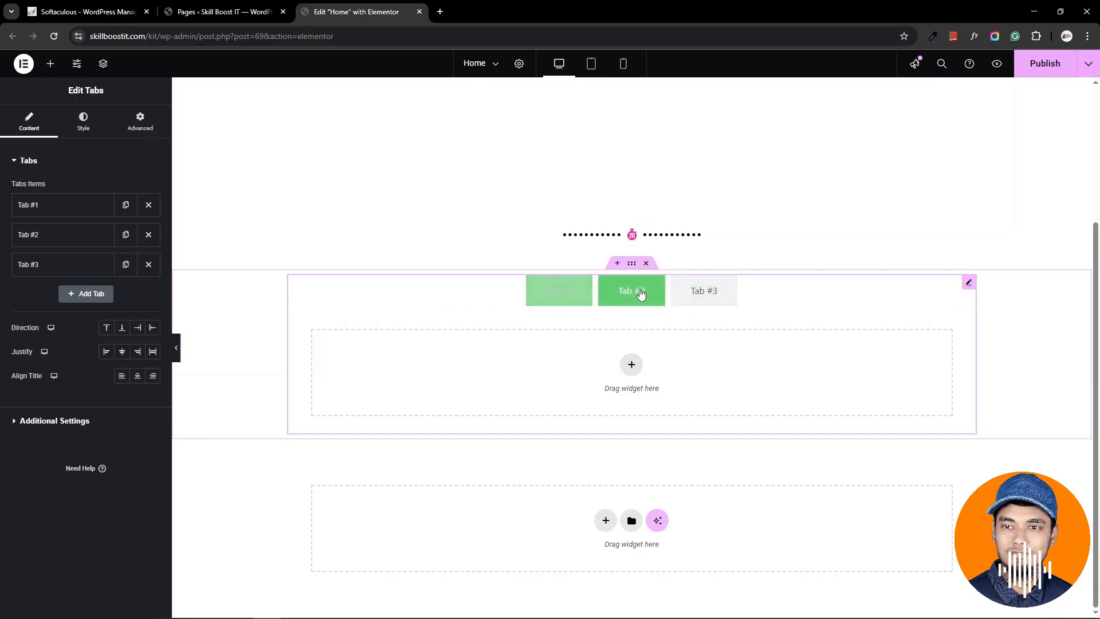
pyautogui.click(714, 297)
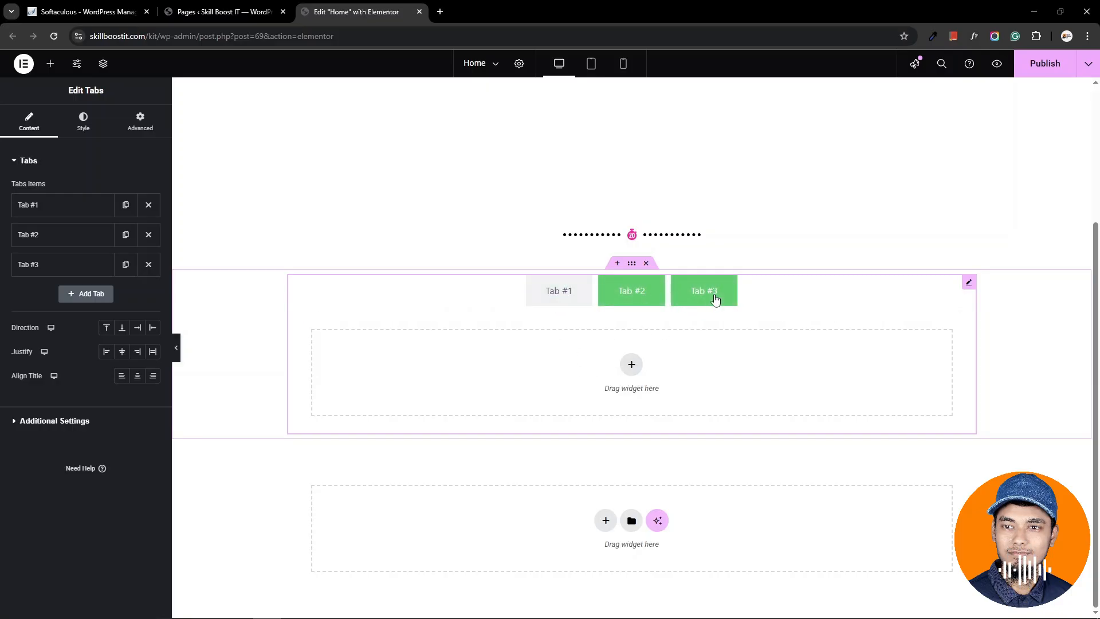
pyautogui.click(637, 292)
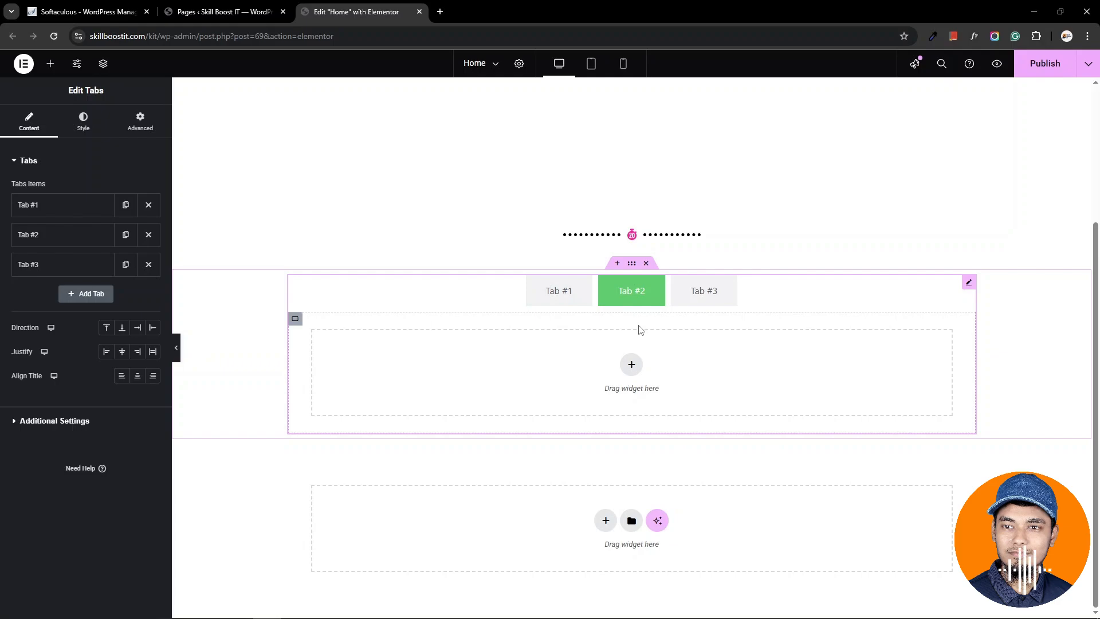
# Step: Delete Tab #3 from the Tabs widget and check switching between the remaining two tabs
pyautogui.click(148, 264)
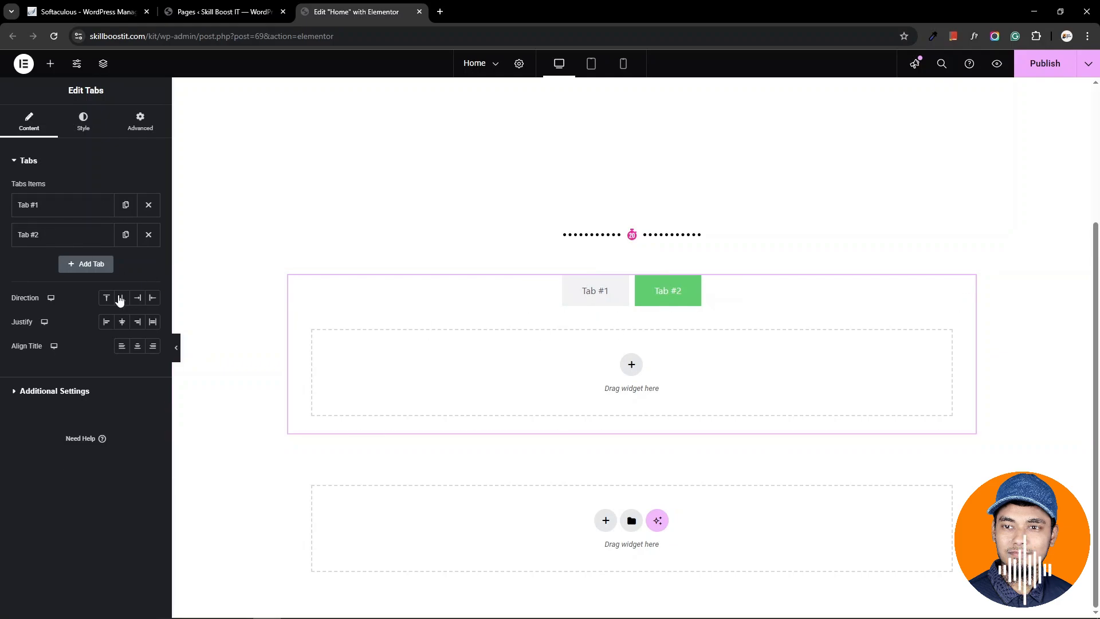
pyautogui.click(579, 296)
pyautogui.click(669, 296)
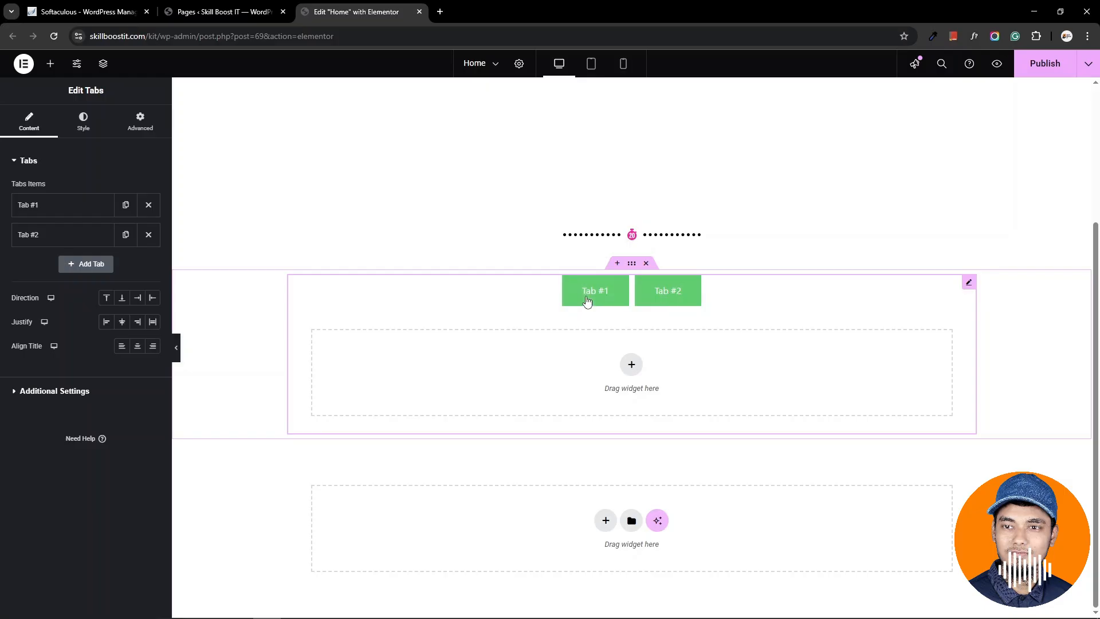
pyautogui.click(589, 295)
pyautogui.click(662, 296)
pyautogui.click(576, 297)
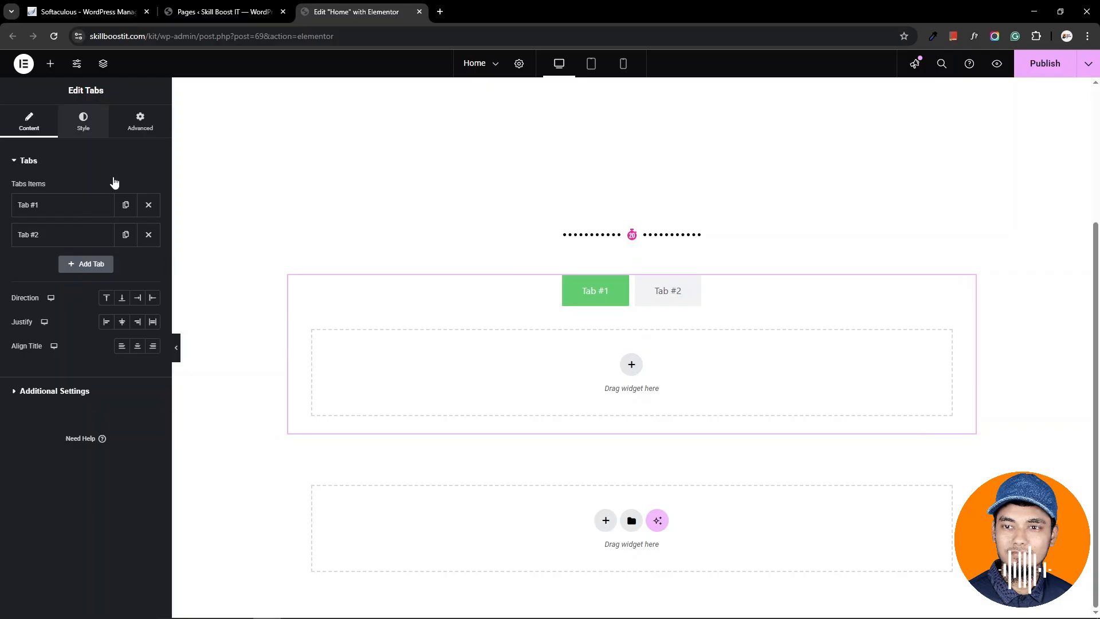
# Step: Set the Tabs widget's gap between tabs to 203 px and its distance from content to 101 px
pyautogui.click(83, 121)
pyautogui.moveTo(11, 201); pyautogui.dragTo(67, 201)
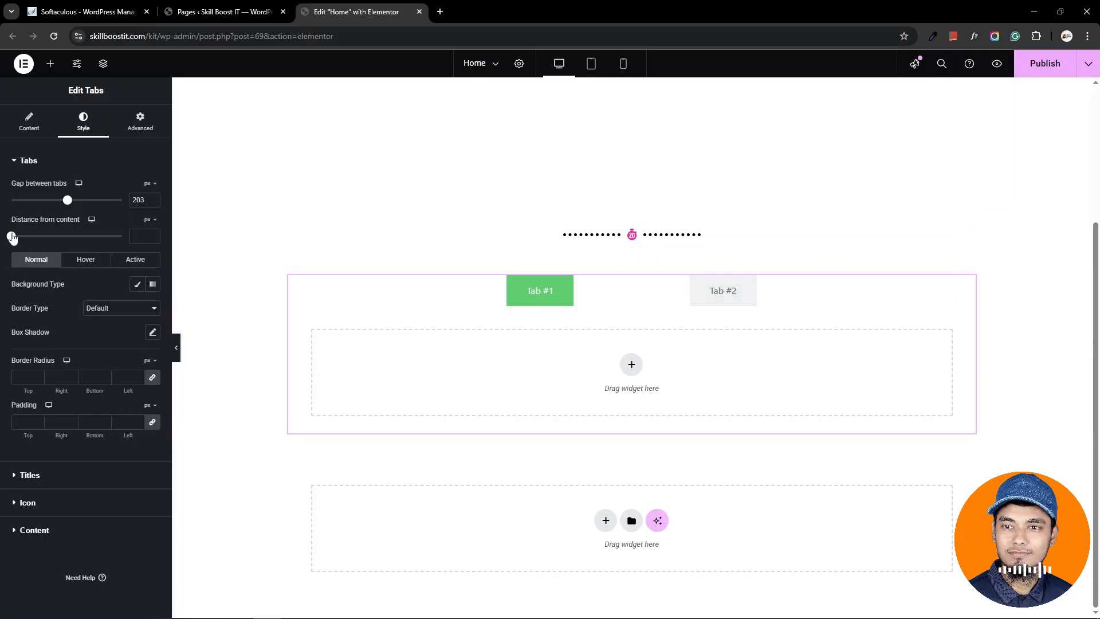
pyautogui.moveTo(11, 237); pyautogui.dragTo(39, 236)
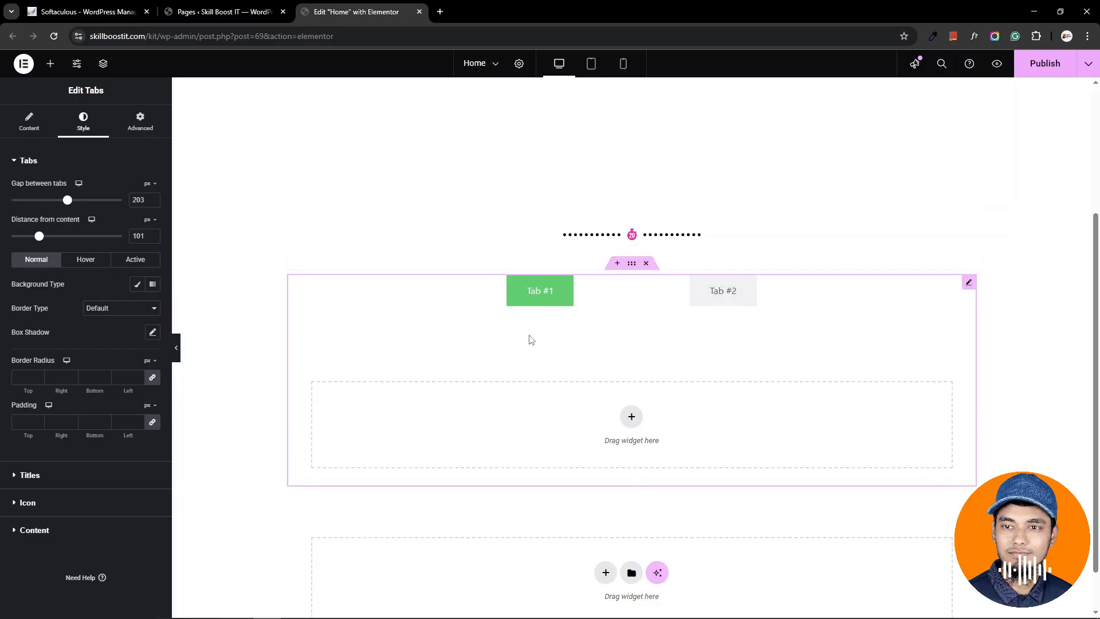
# Step: Add a Heading widget from the Basic group inside the content area of Tab #1
pyautogui.click(632, 417)
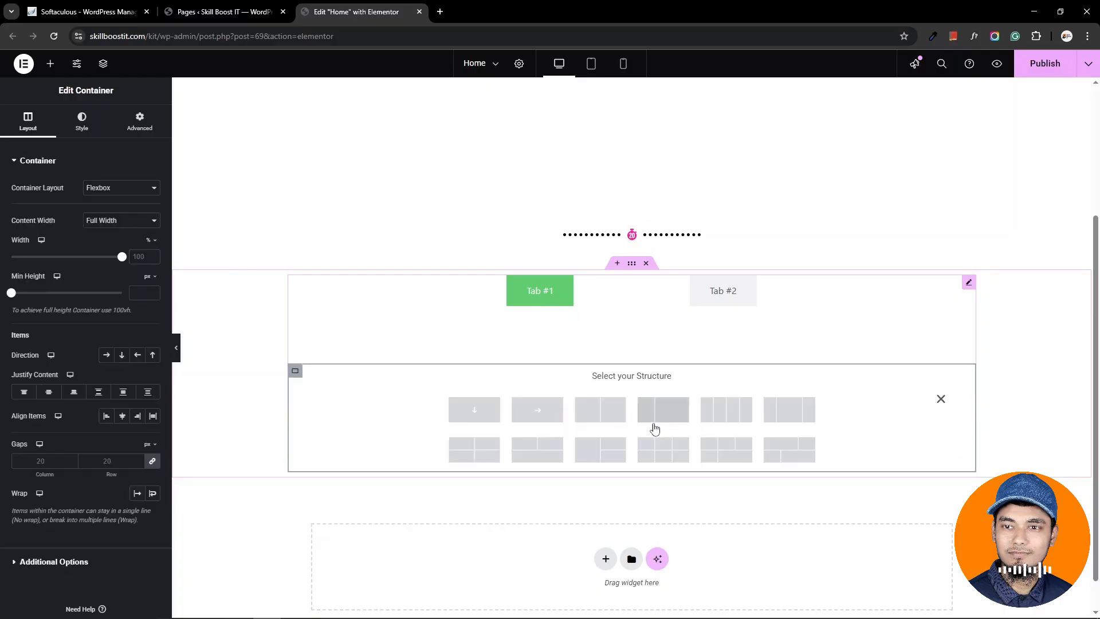
pyautogui.click(746, 426)
pyautogui.click(633, 405)
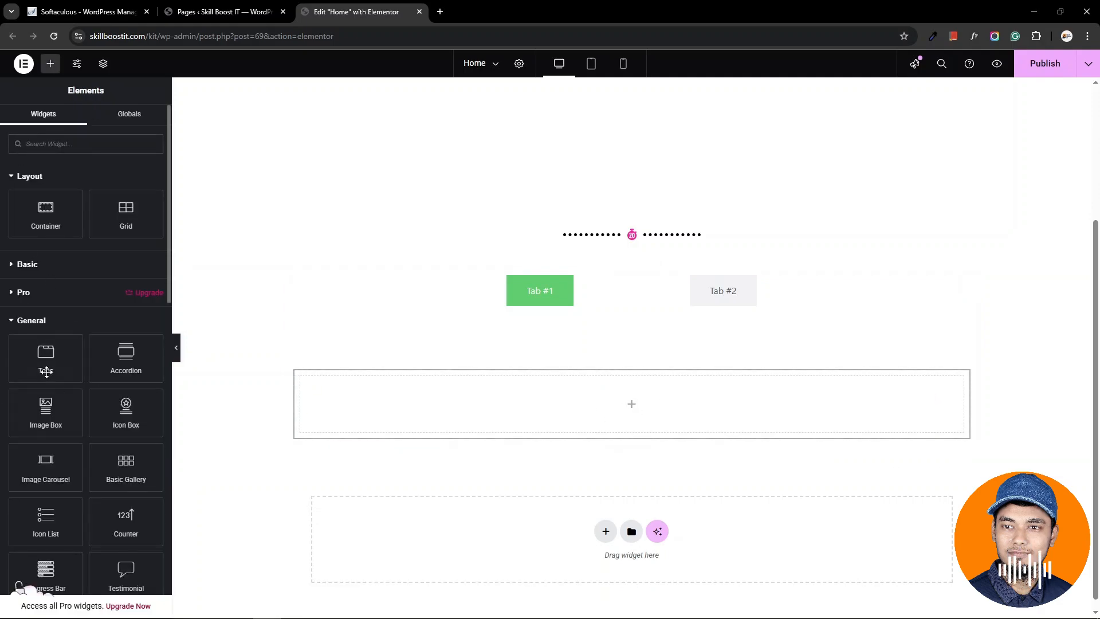
pyautogui.moveTo(47, 372)
pyautogui.mouseDown()
pyautogui.moveTo(641, 405)
pyautogui.moveTo(43, 361)
pyautogui.mouseUp()
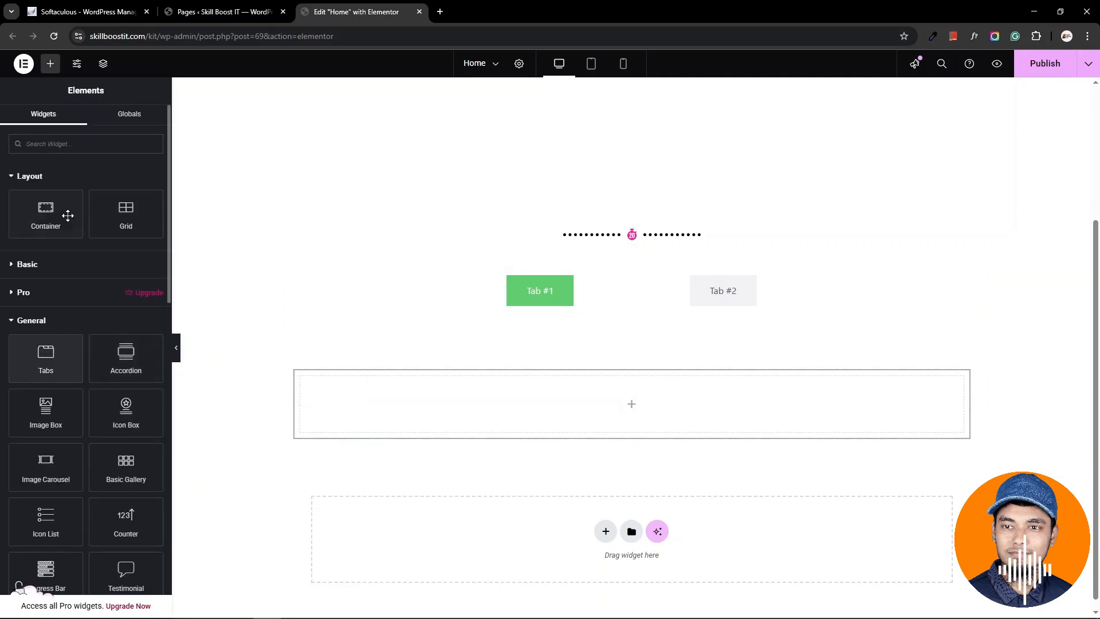
pyautogui.scroll(-1, 26, 230)
pyautogui.click(26, 207)
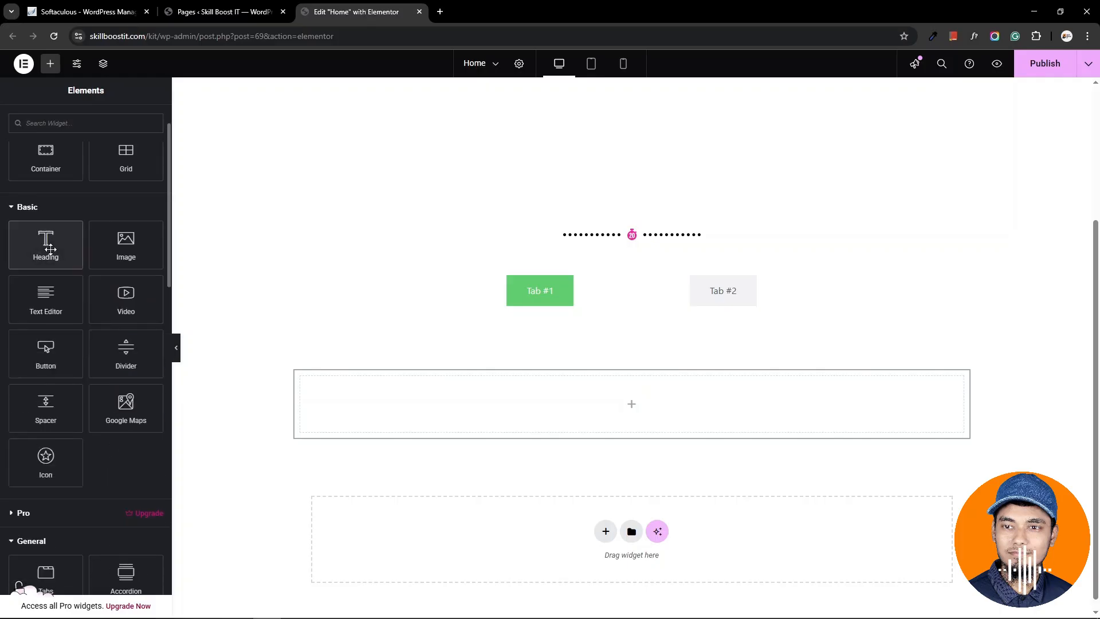
pyautogui.moveTo(51, 249); pyautogui.dragTo(579, 424)
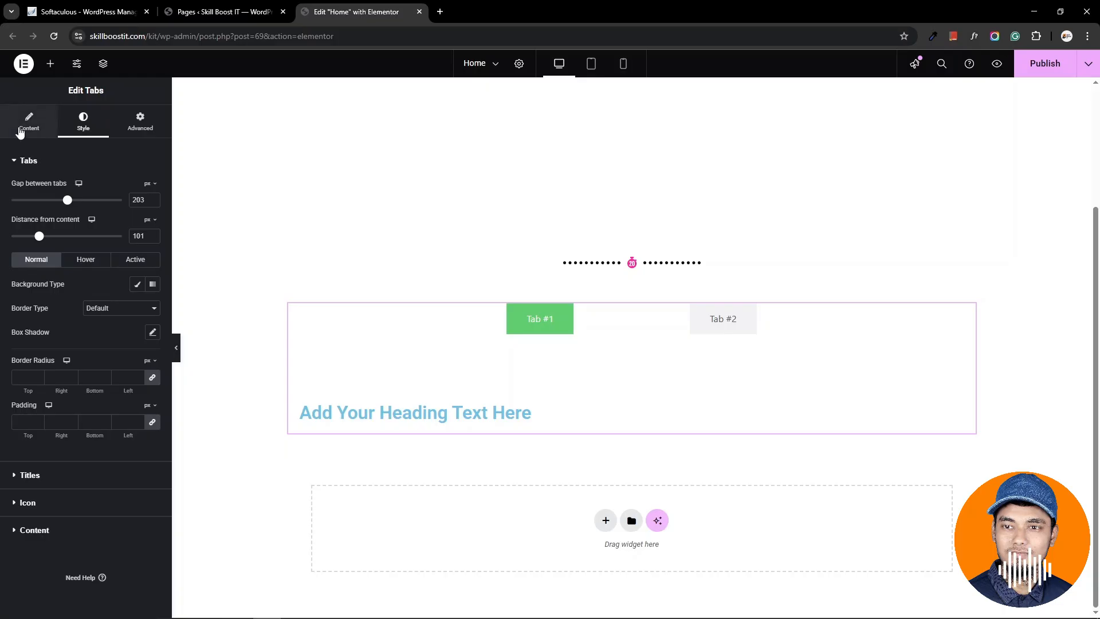
# Step: Make three duplicates of Tab #2 in the Tabs widget's items
pyautogui.click(23, 127)
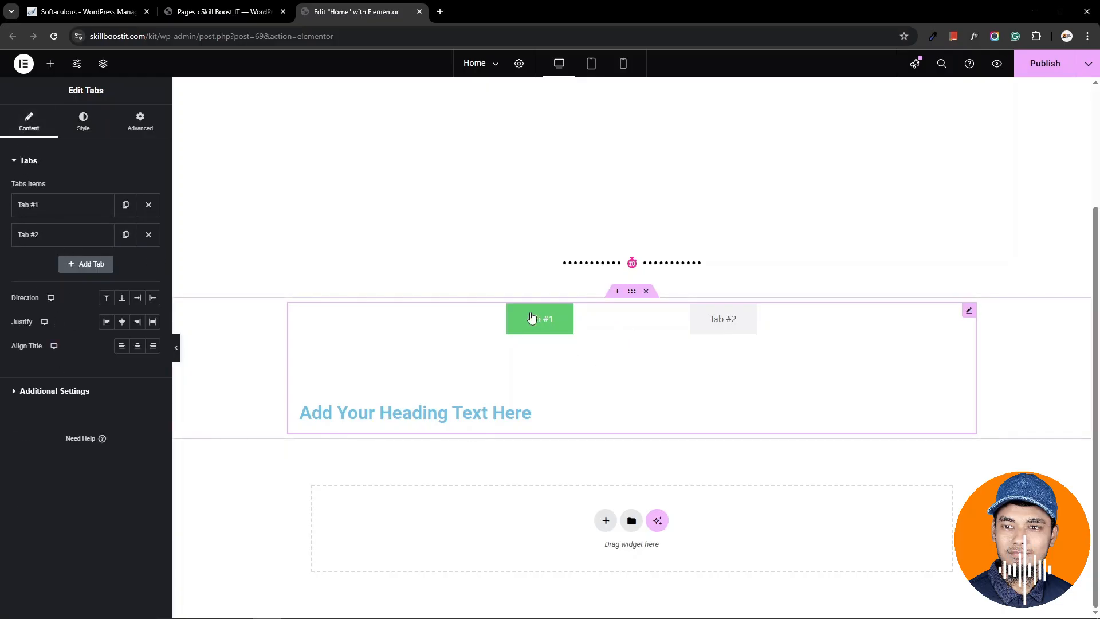
pyautogui.click(126, 235)
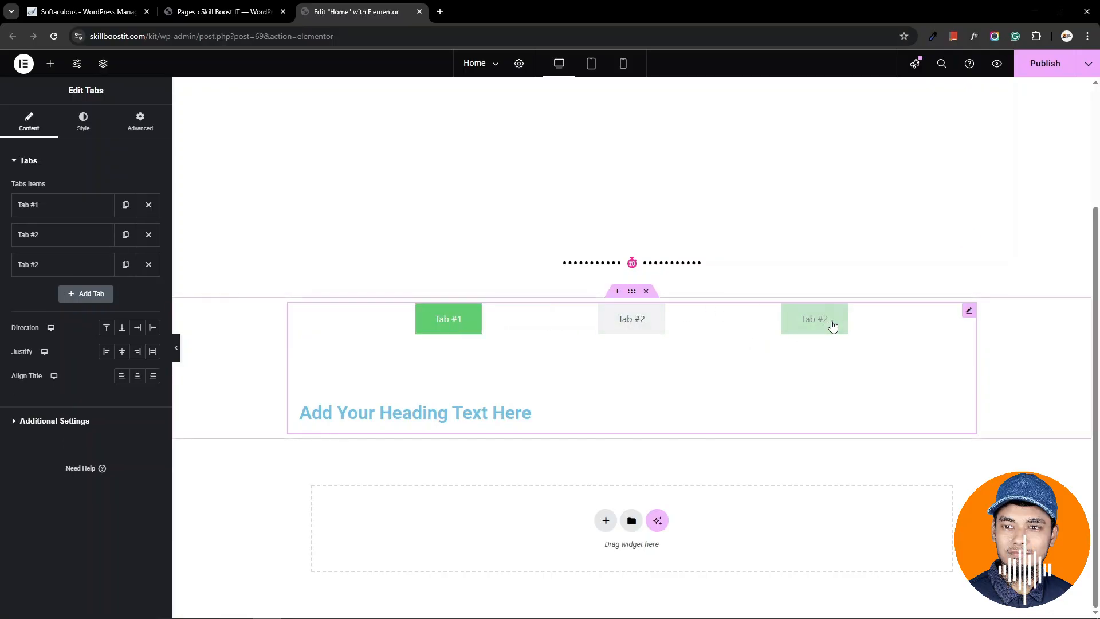
pyautogui.click(126, 265)
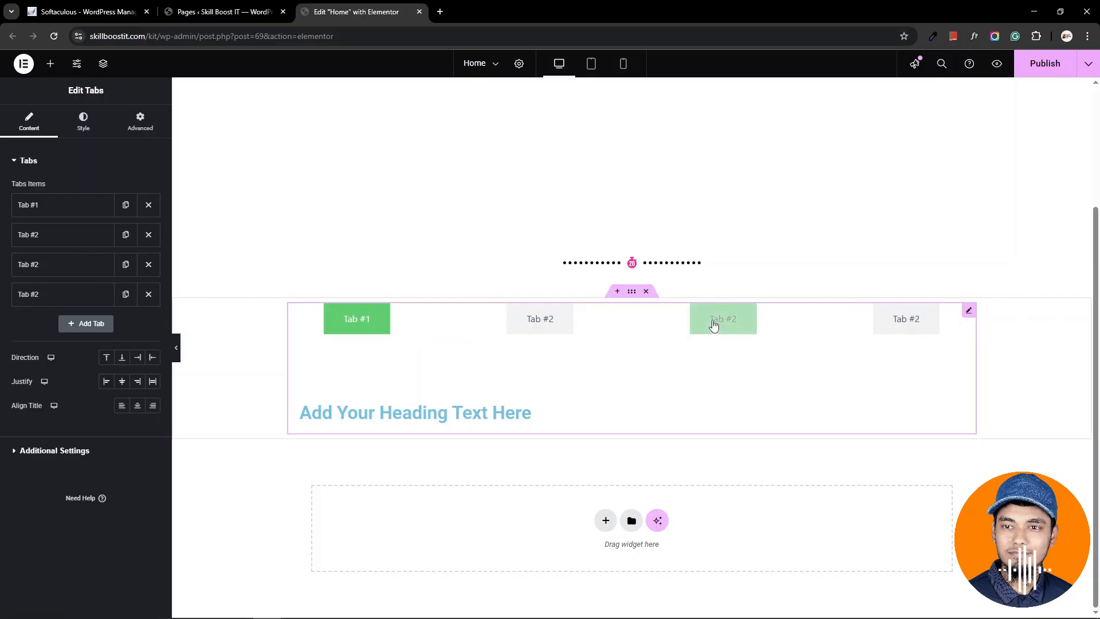
pyautogui.click(125, 294)
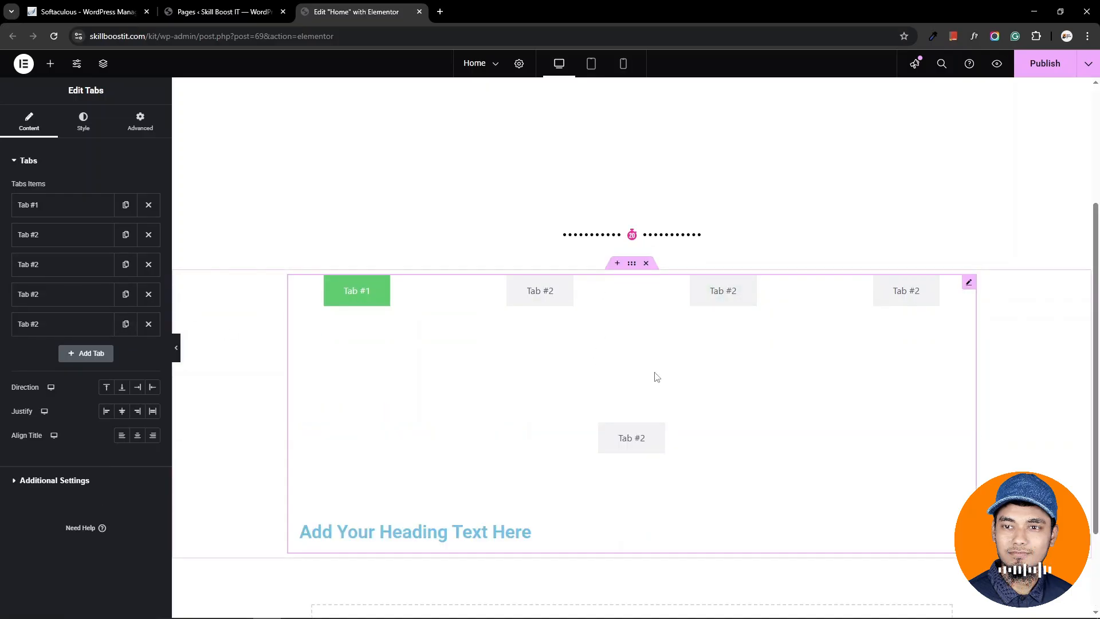
# Step: Delete the last two Tab #2 copies and set the Tabs widget's direction to Below
pyautogui.click(148, 324)
pyautogui.click(148, 294)
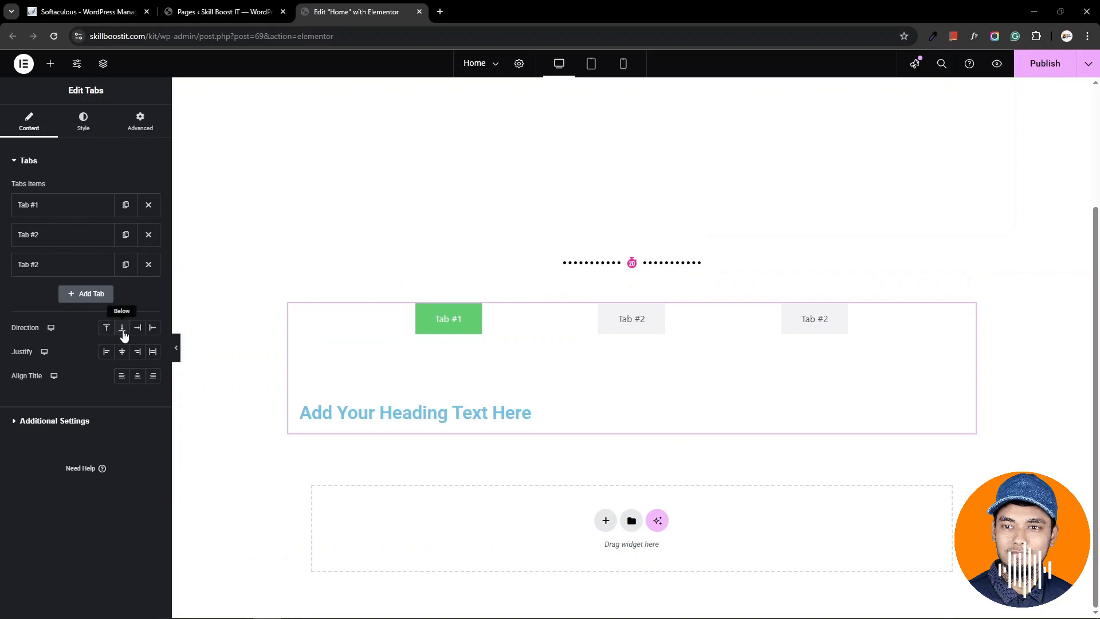
pyautogui.click(124, 332)
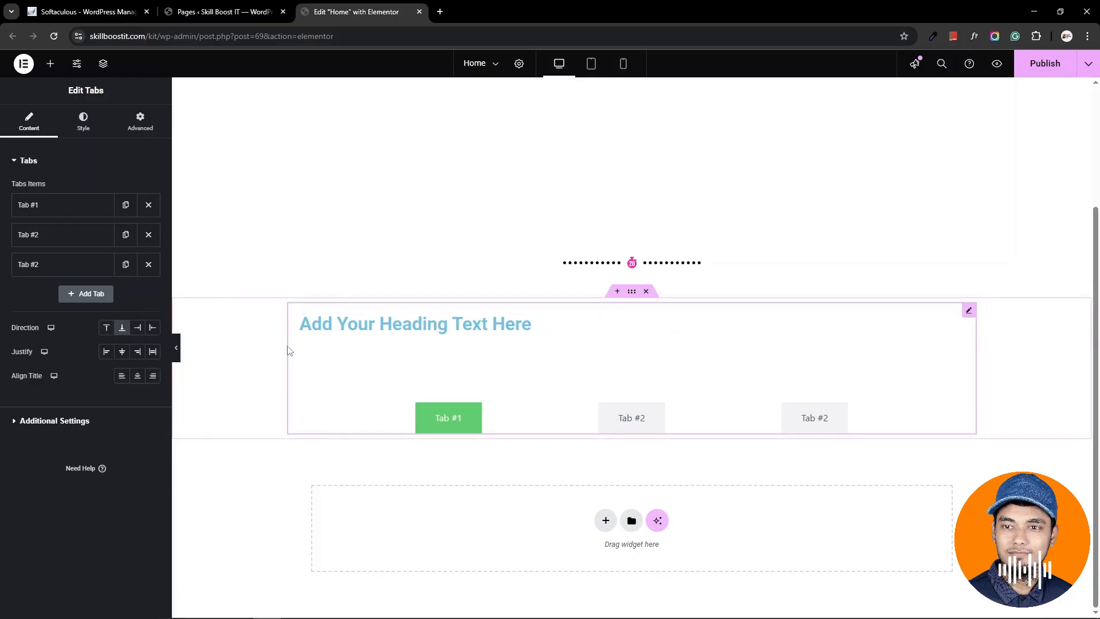
# Step: Try the After direction for the Tabs widget, settle on Before, and show the content of the middle Tab #2
pyautogui.click(137, 328)
pyautogui.click(153, 327)
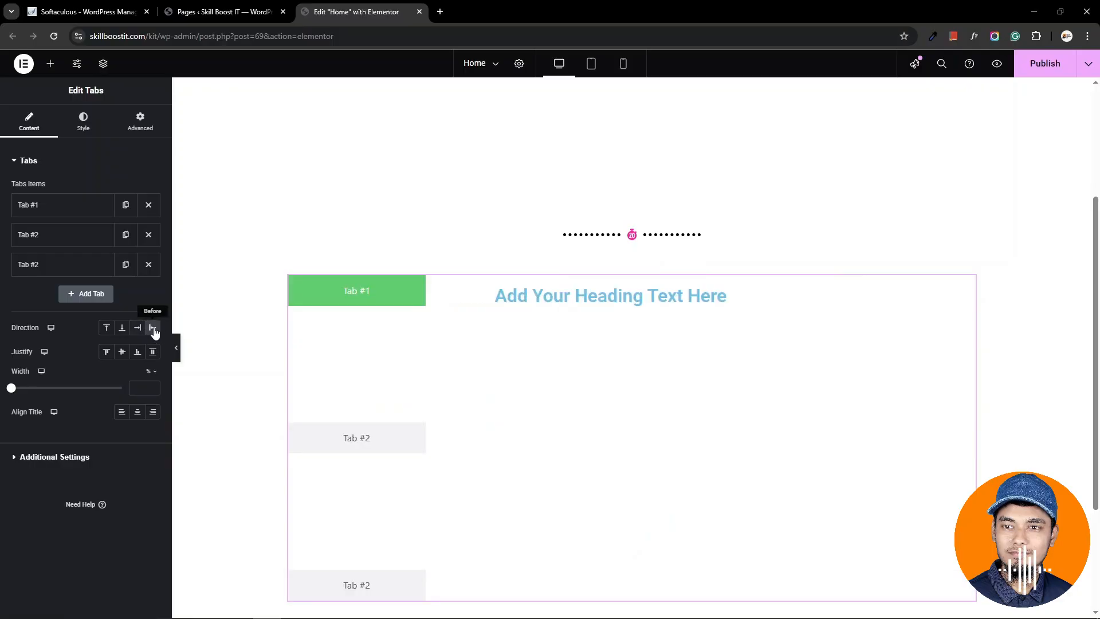
pyautogui.click(332, 442)
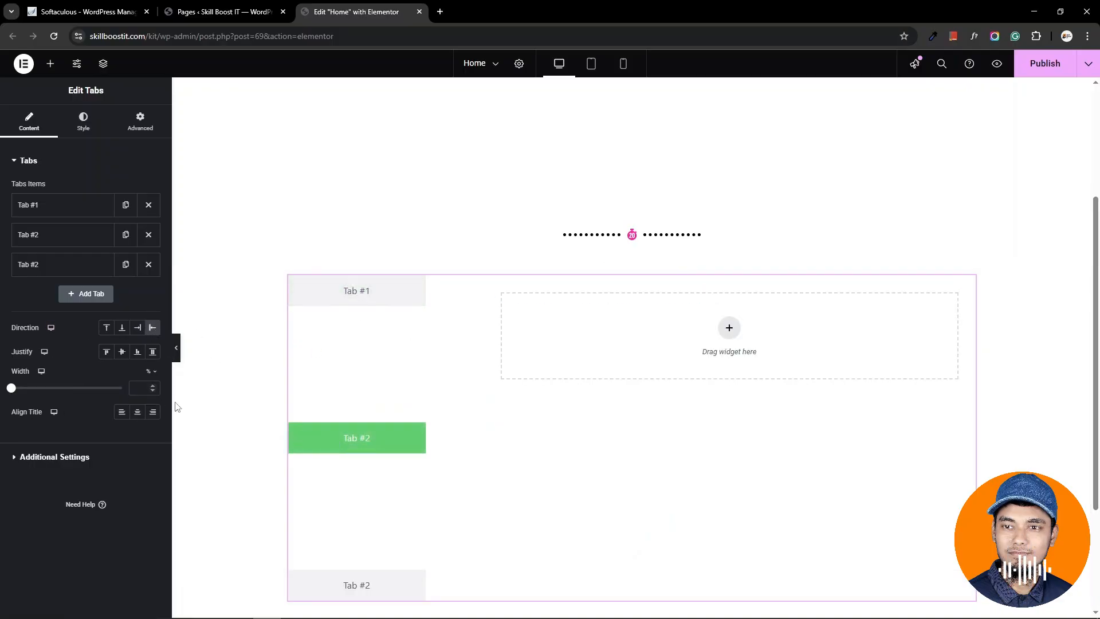
# Step: Add an Accordion widget from the General group directly below the Tabs widget
pyautogui.scroll(2, 603, 341)
pyautogui.scroll(-3, 548, 287)
pyautogui.scroll(-1, 593, 480)
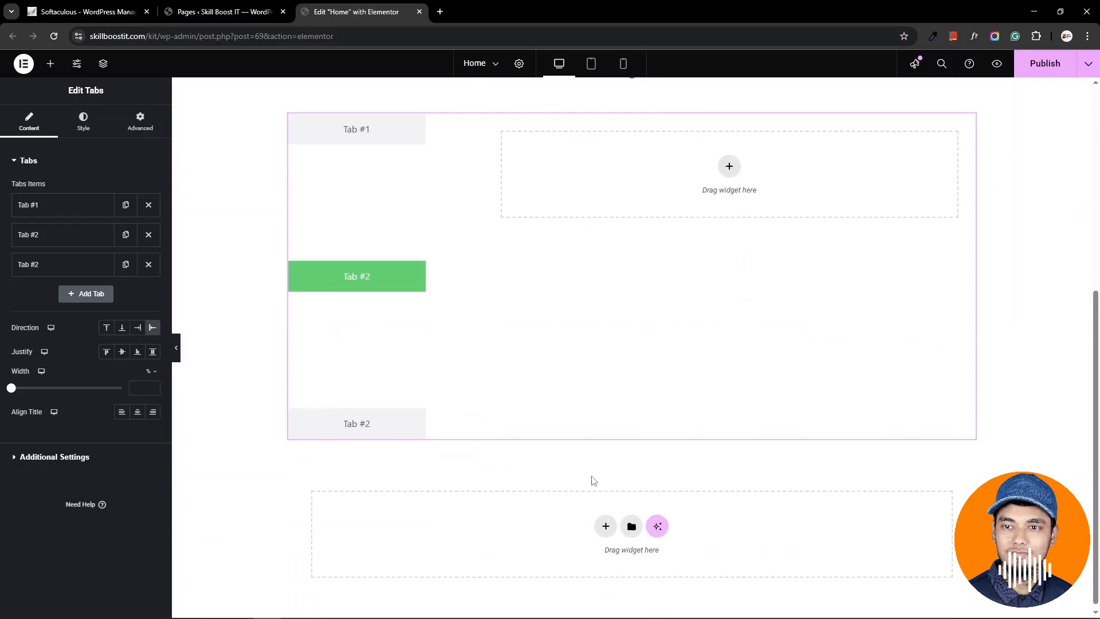
pyautogui.click(49, 63)
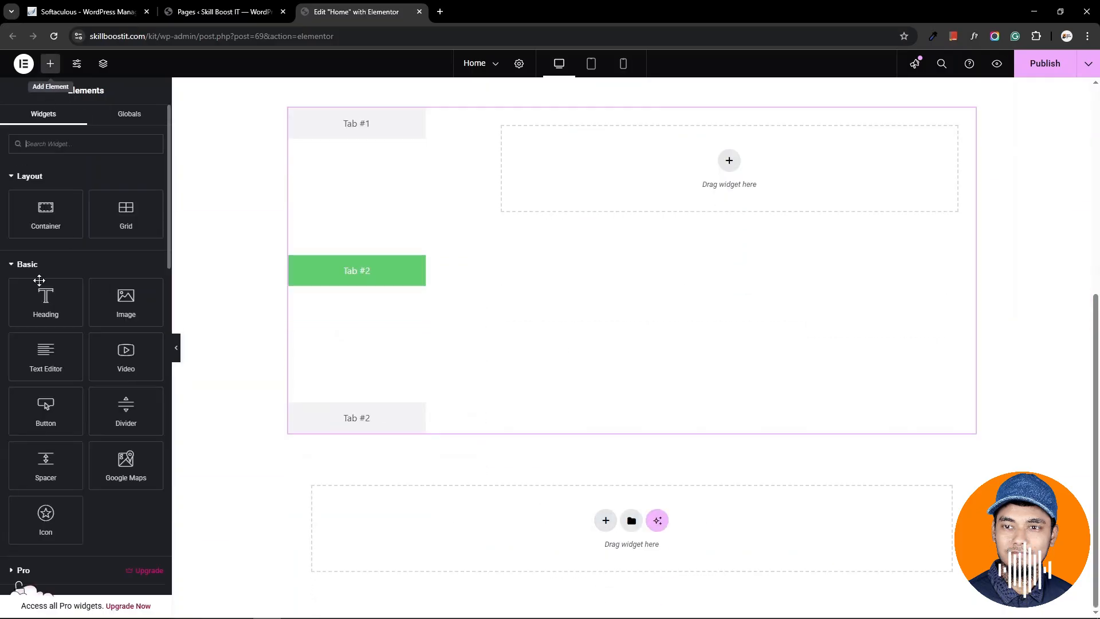
pyautogui.scroll(-5, 86, 370)
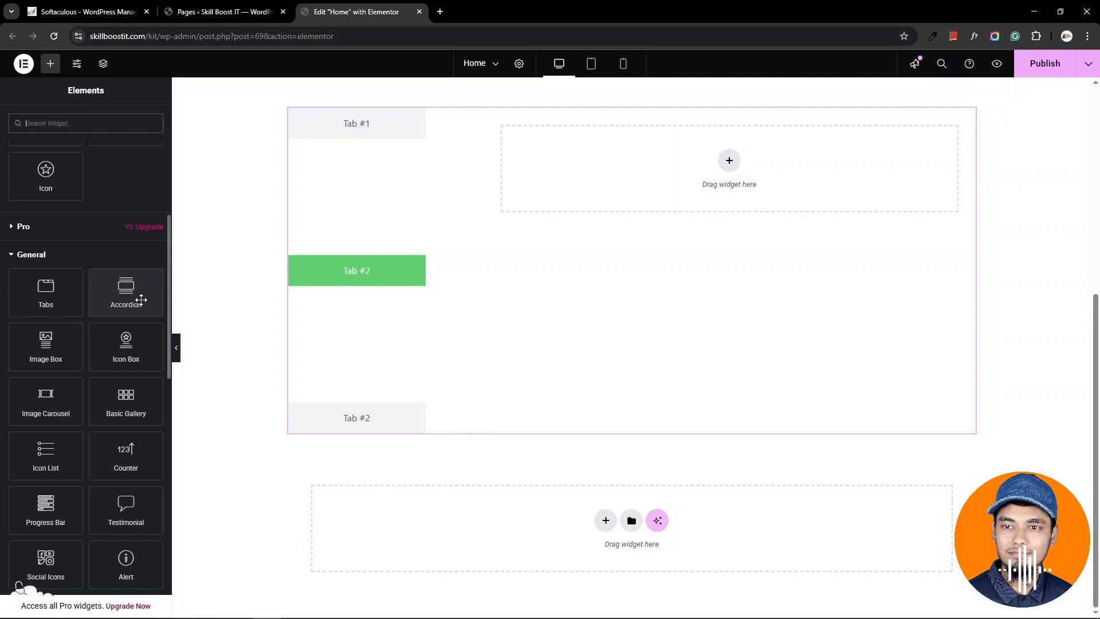
pyautogui.moveTo(140, 299); pyautogui.dragTo(553, 507)
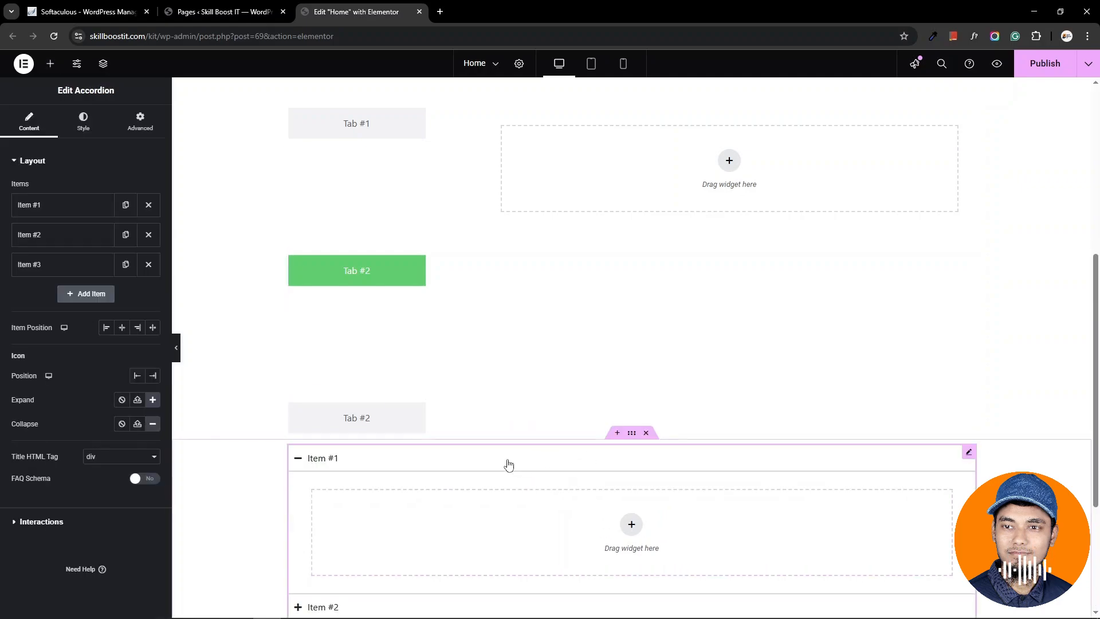
pyautogui.scroll(-2, 481, 461)
pyautogui.scroll(-2, 638, 393)
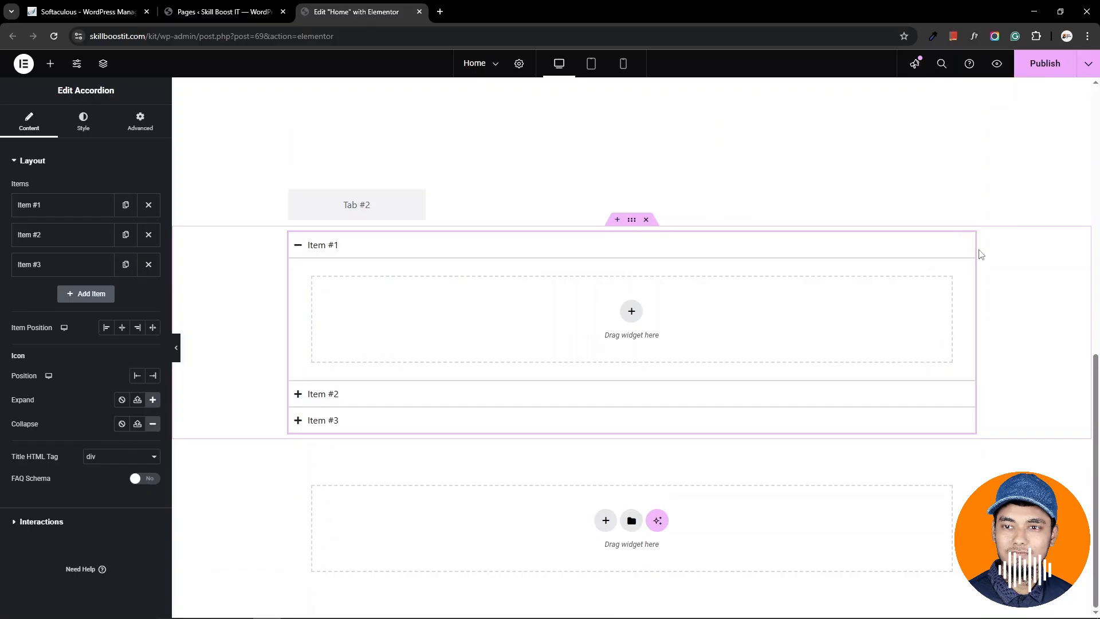
# Step: Collapse the accordion's Item #1 and expand it again to check how it toggles
pyautogui.click(298, 247)
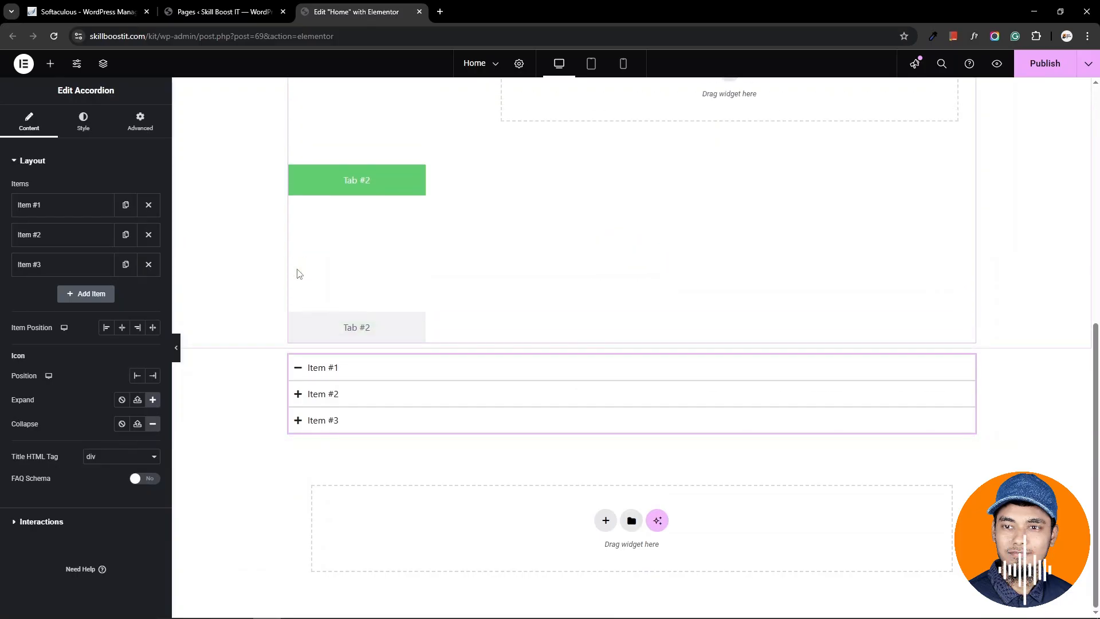
pyautogui.click(302, 370)
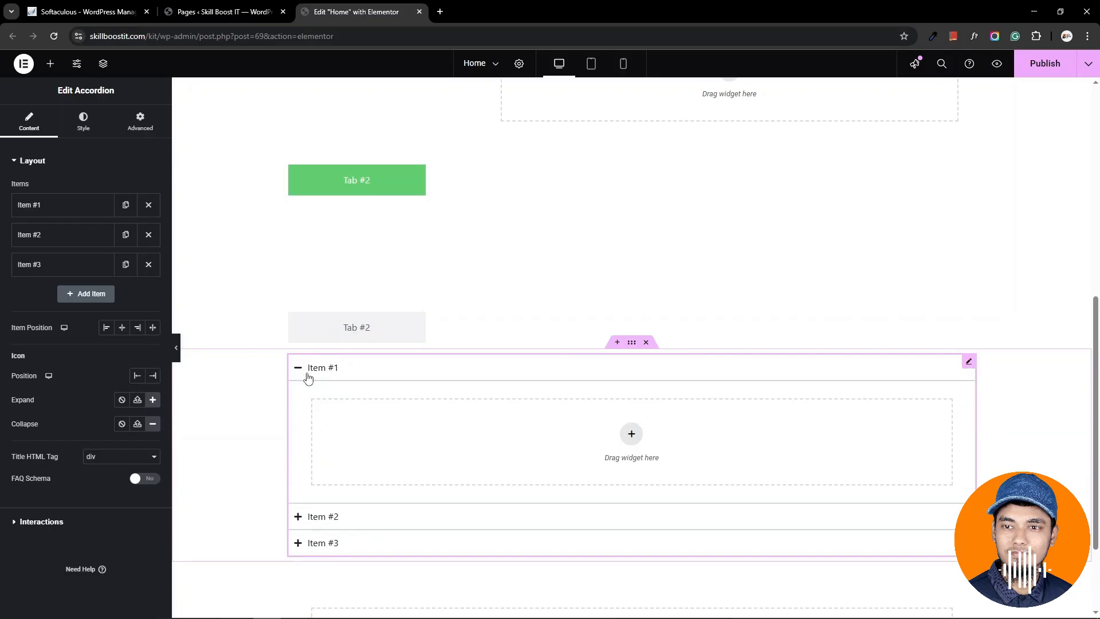
pyautogui.scroll(-2, 401, 293)
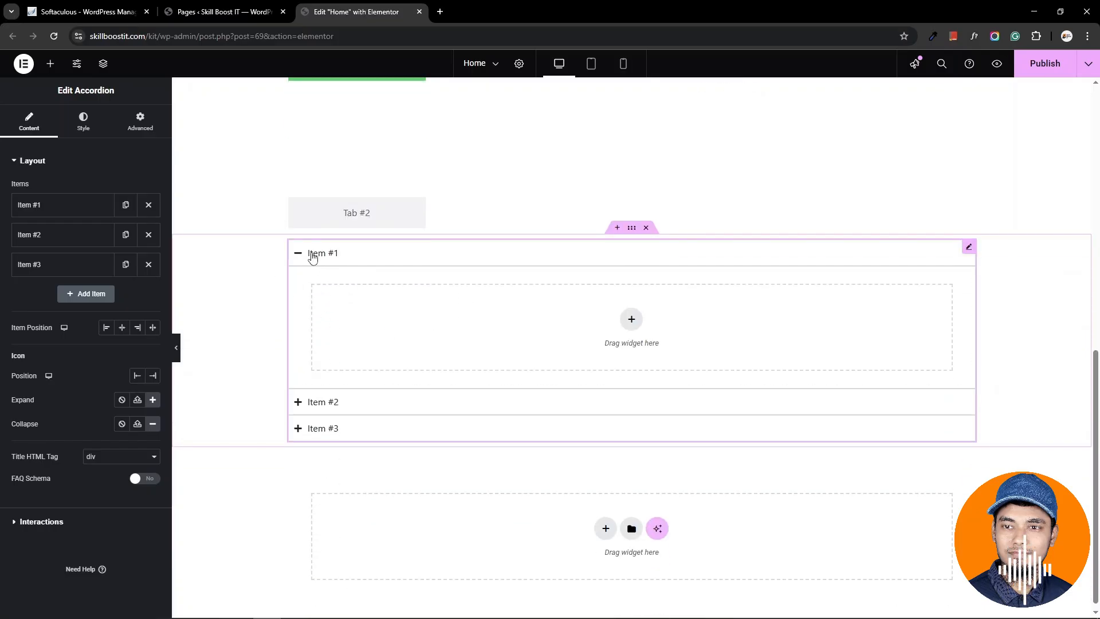
# Step: Insert an equal two-column structure into the accordion's Item #1 and add a Heading widget to each column
pyautogui.click(631, 319)
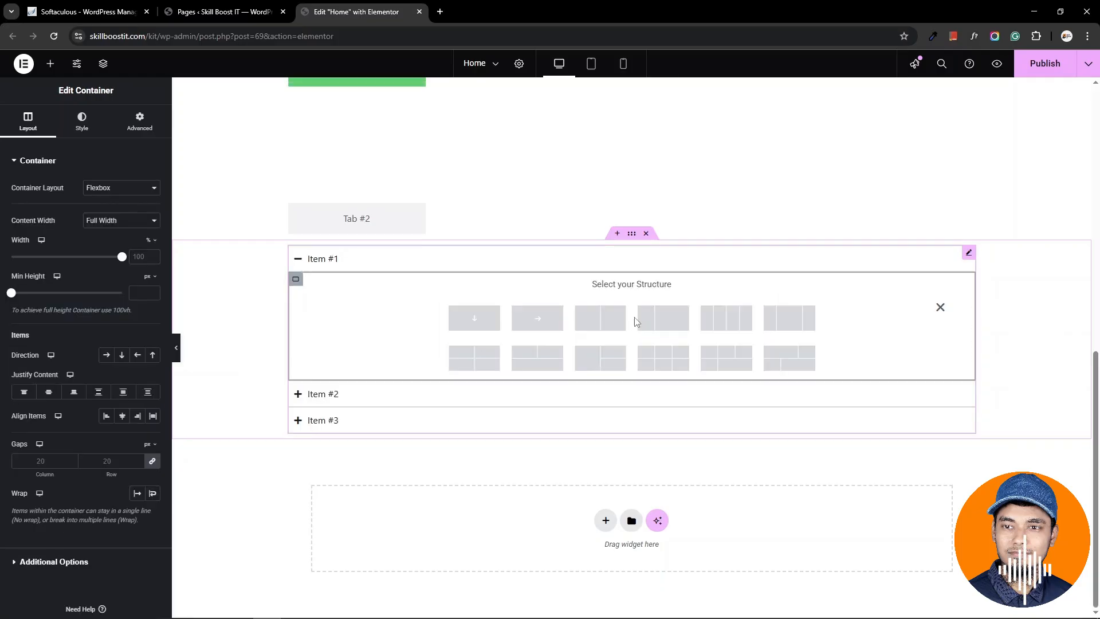
pyautogui.click(599, 325)
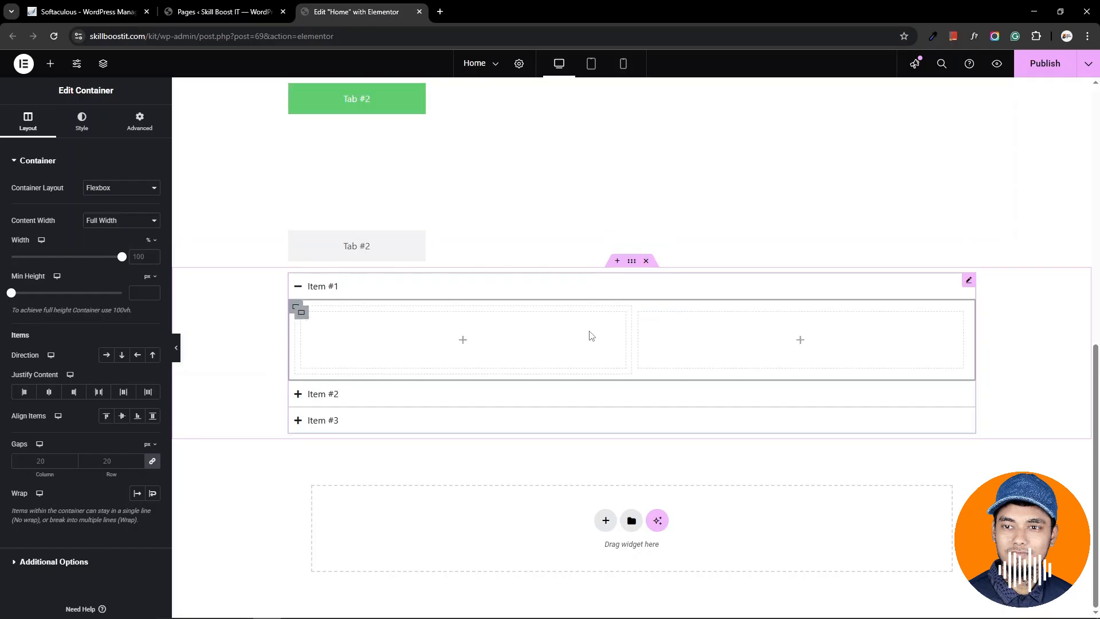
pyautogui.click(463, 340)
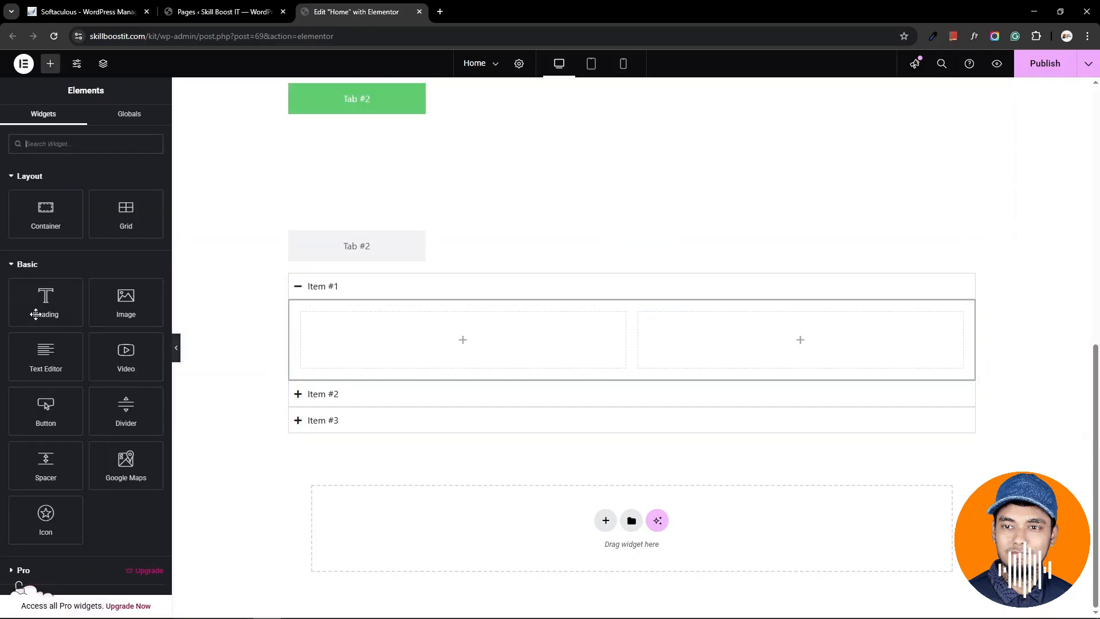
pyautogui.moveTo(34, 307); pyautogui.dragTo(493, 337)
pyautogui.click(50, 64)
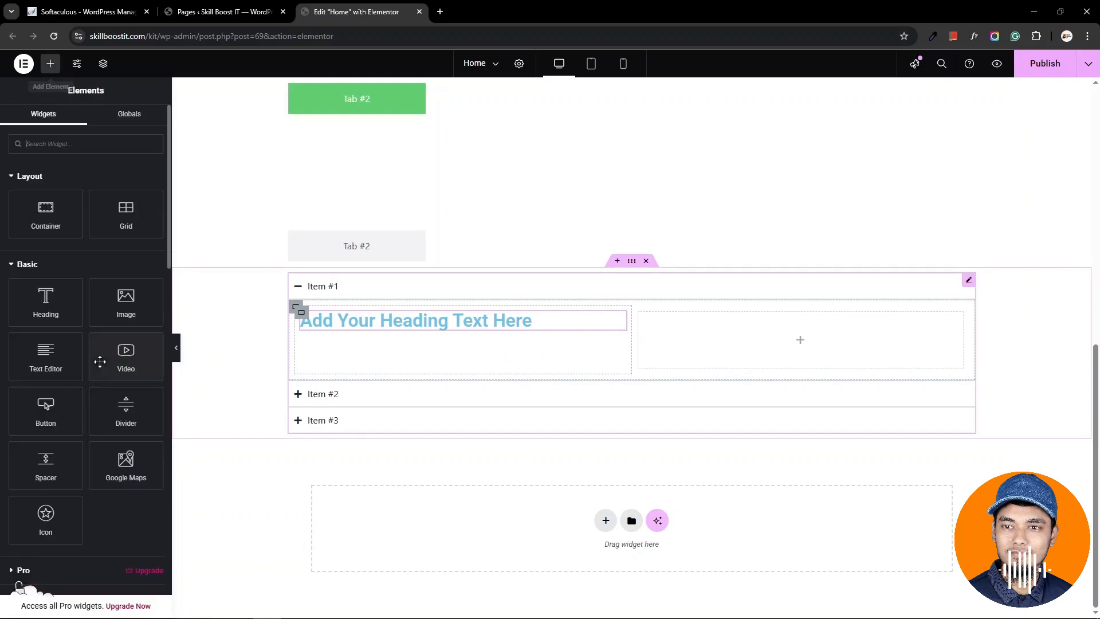
pyautogui.moveTo(46, 304); pyautogui.dragTo(851, 324)
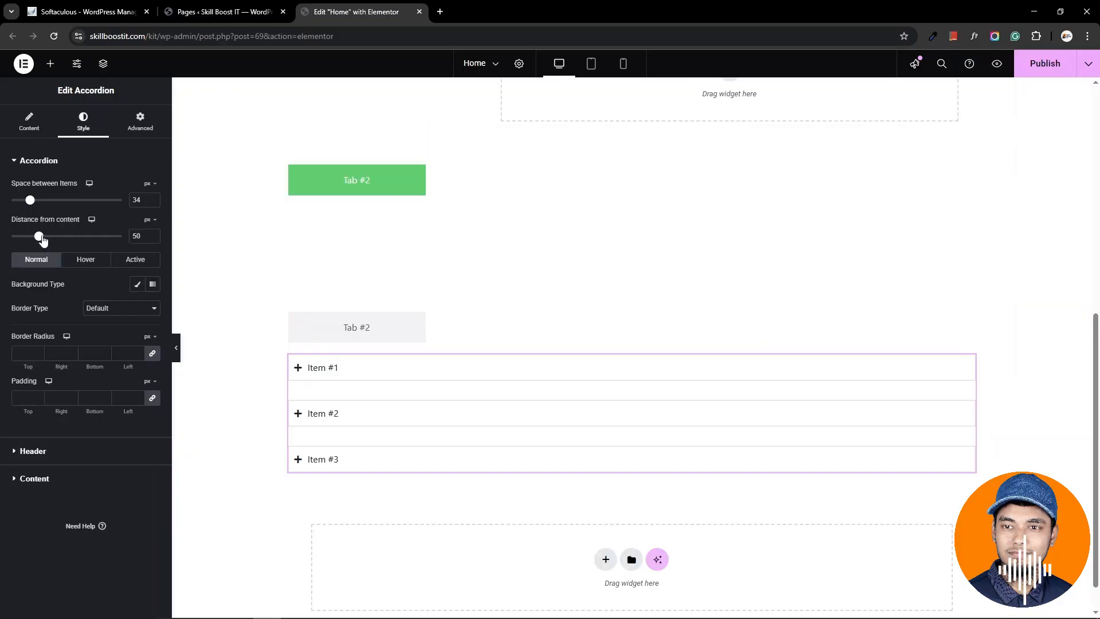
# Step: Expand the accordion's Item #1 and set the accordion's distance from content to 34 px
pyautogui.moveTo(39, 236); pyautogui.dragTo(62, 242)
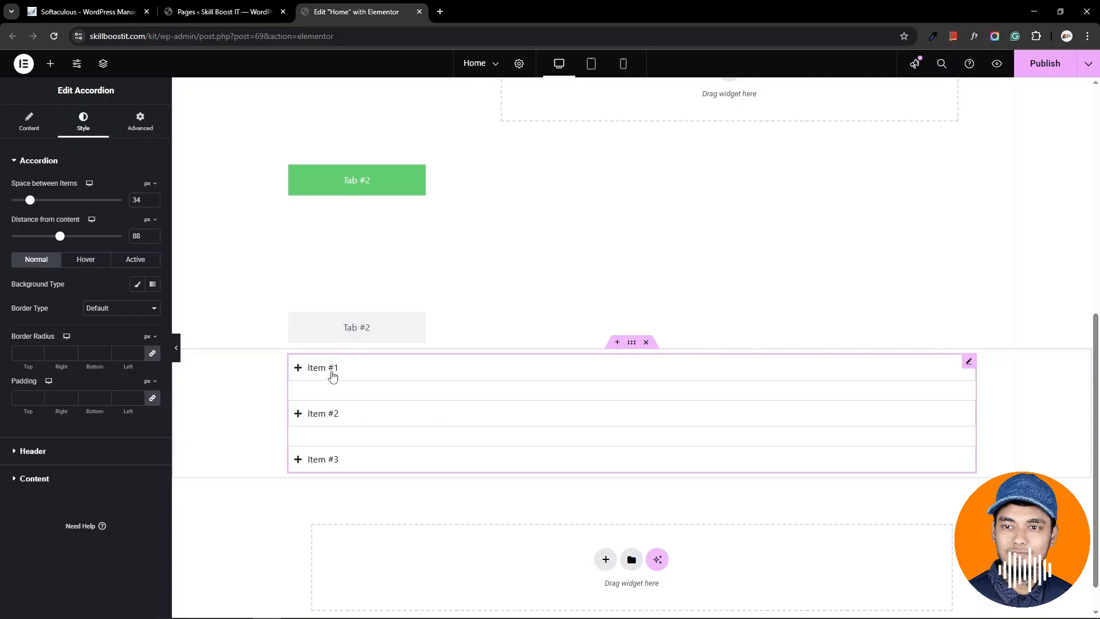
pyautogui.click(312, 368)
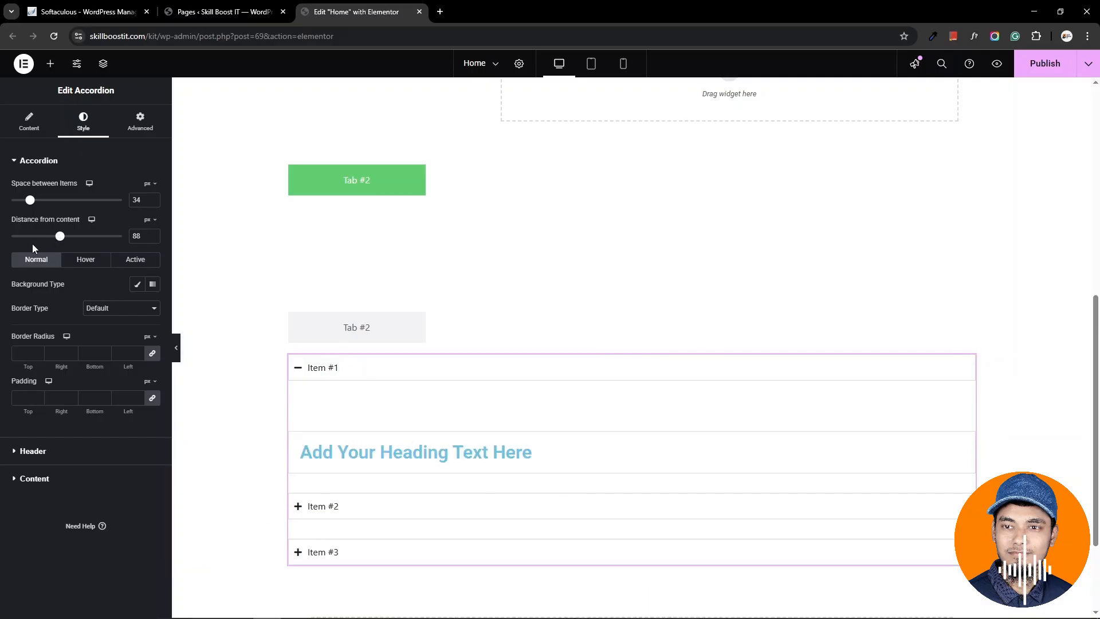
pyautogui.moveTo(60, 237); pyautogui.dragTo(34, 239)
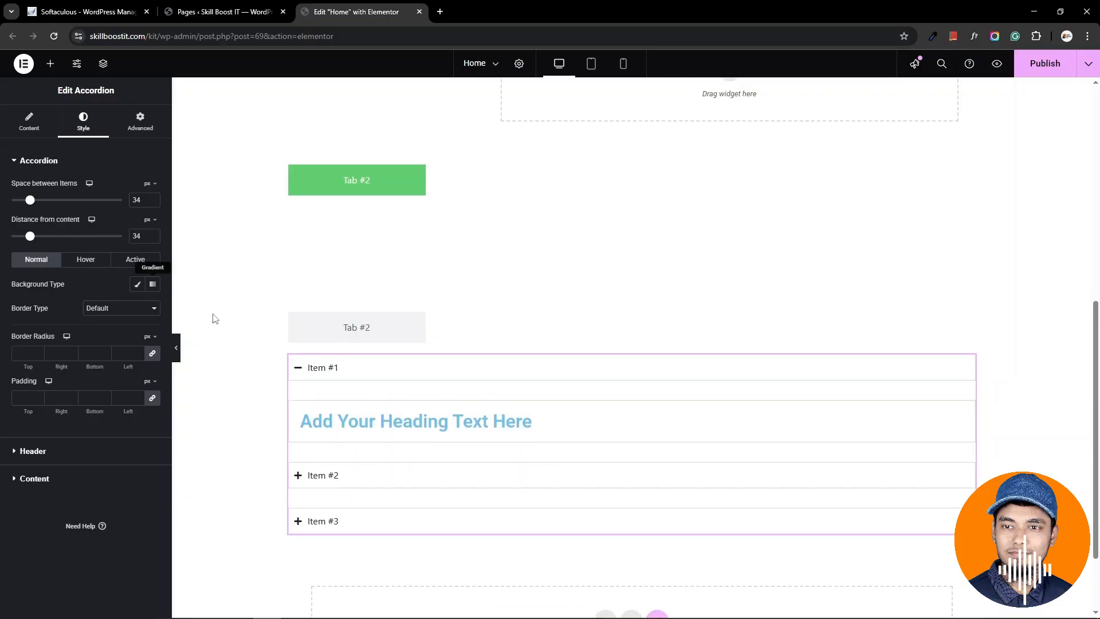
# Step: Add an Image Box widget from the General group below the accordion
pyautogui.click(50, 68)
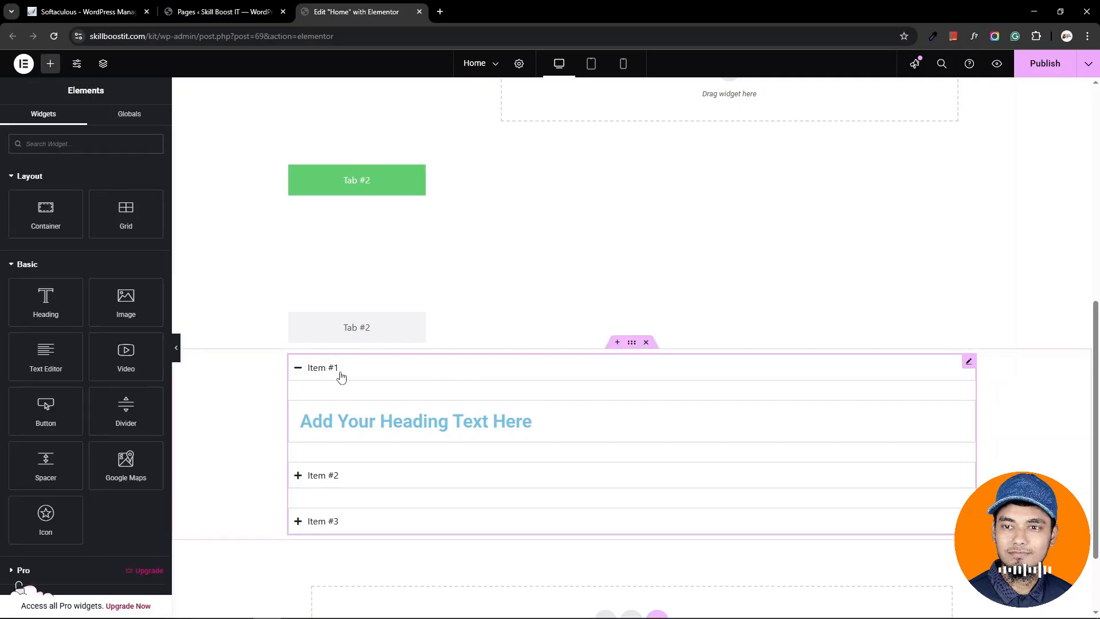
pyautogui.scroll(-2, 339, 376)
pyautogui.scroll(-7, 98, 429)
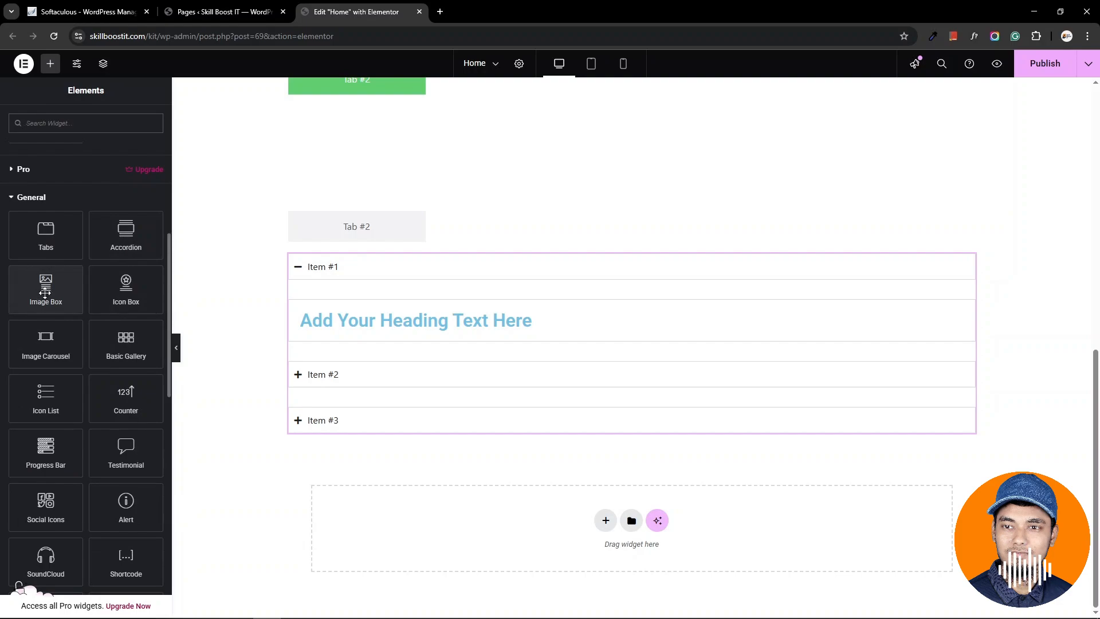
pyautogui.moveTo(36, 283); pyautogui.dragTo(500, 528)
pyautogui.scroll(-3, 694, 417)
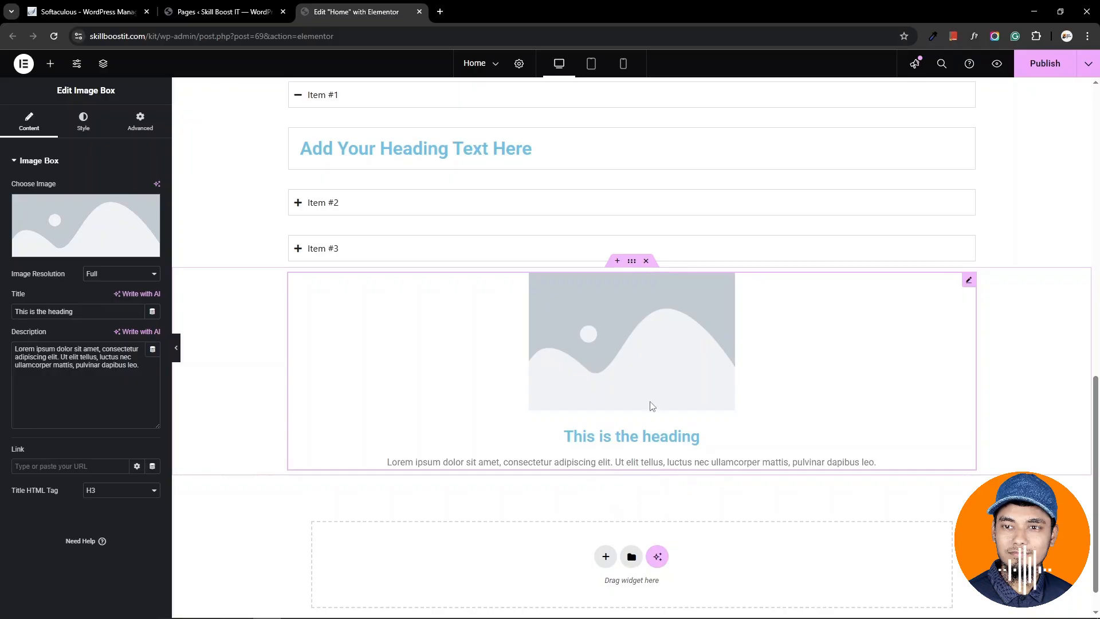
# Step: Set the Image Box's picture to Untitled-design-11.png from the Media Library
pyautogui.click(69, 214)
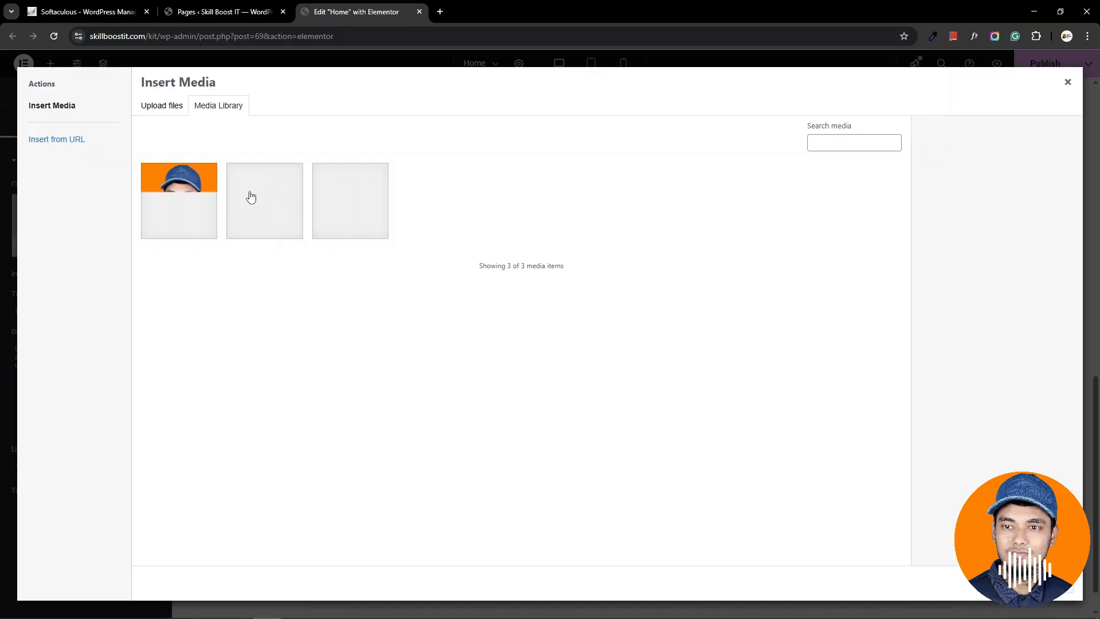
pyautogui.click(180, 199)
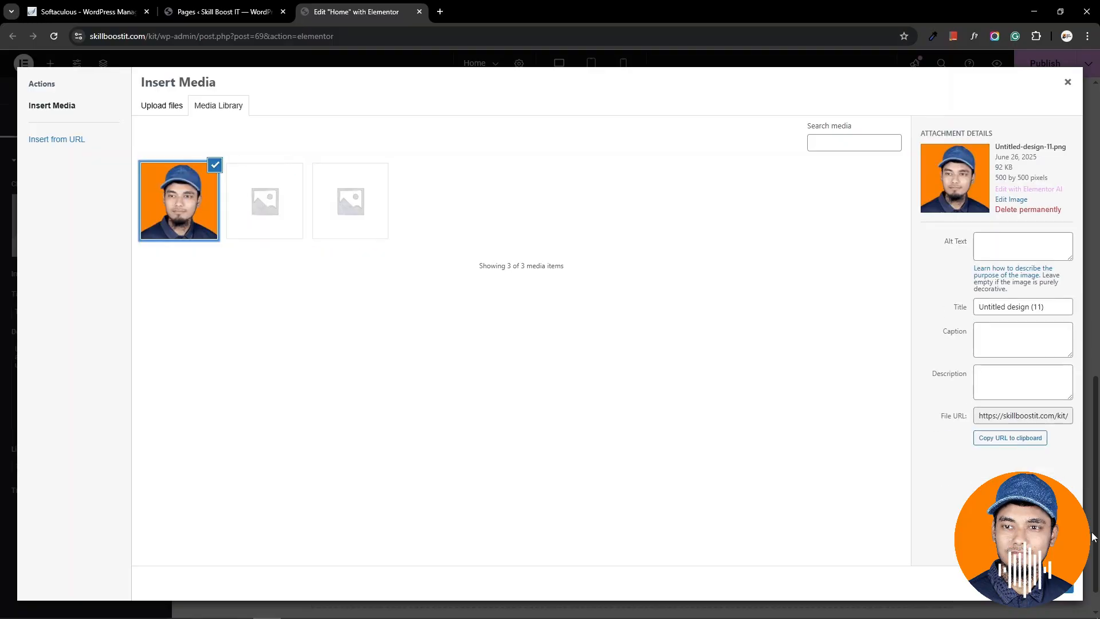
pyautogui.click(1048, 585)
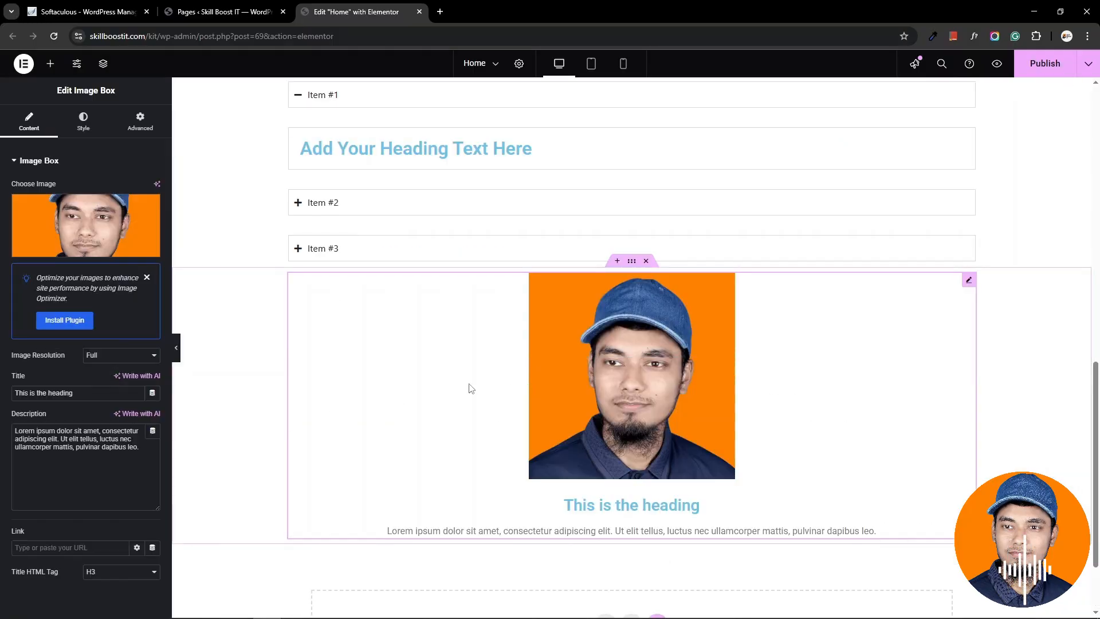
# Step: Replace the Image Box's title with the person's first name and its description with "Web Developer"
pyautogui.tripleClick(47, 392)
pyautogui.write('Tanvir')
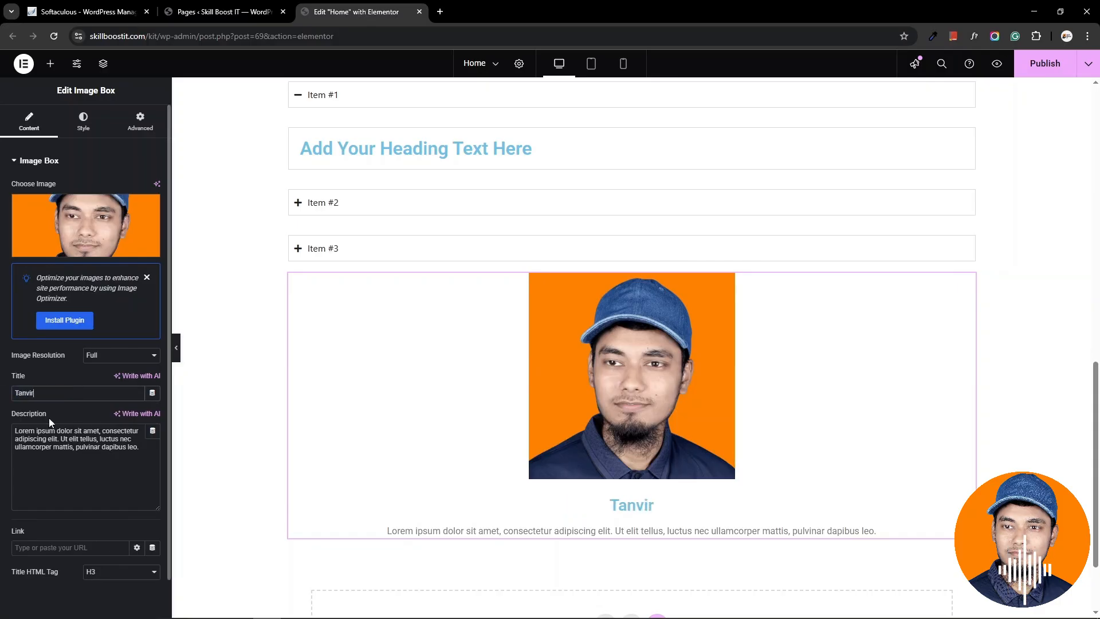
pyautogui.tripleClick(56, 436)
pyautogui.write('Web D')
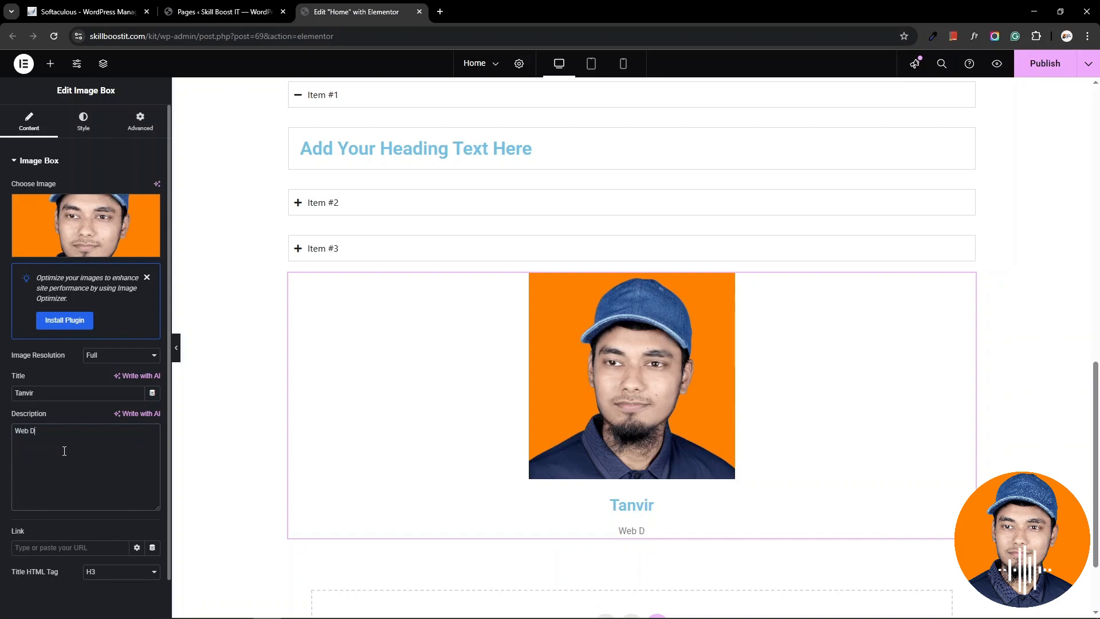
pyautogui.write('eveloper')
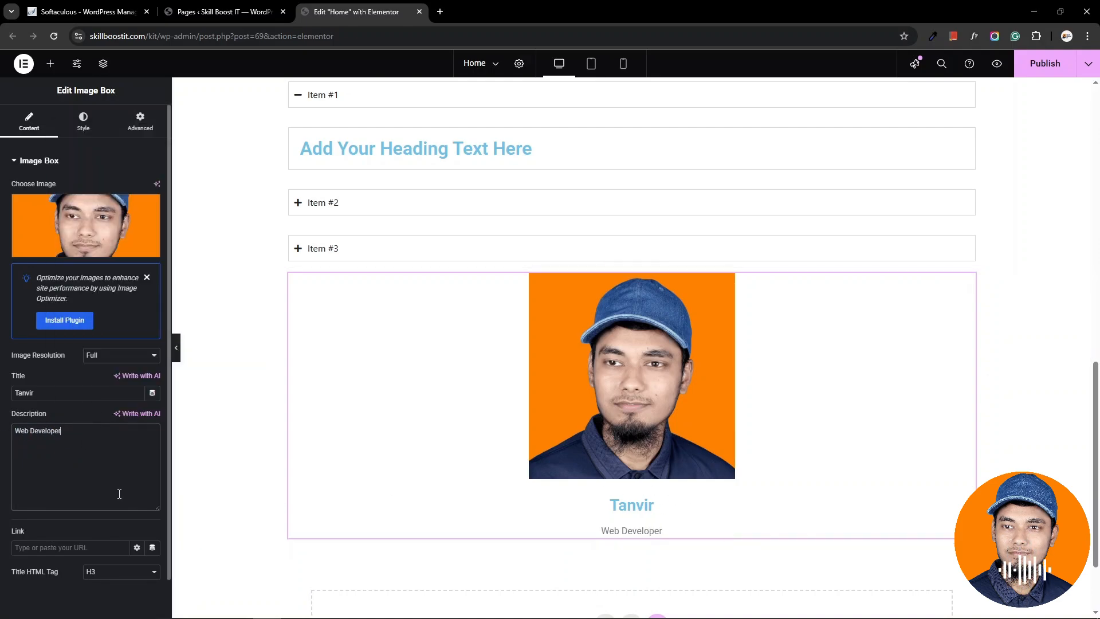
# Step: Reduce the Image Box's image spacing and set its content spacing to 0 px
pyautogui.scroll(2, 679, 524)
pyautogui.scroll(-3, 676, 517)
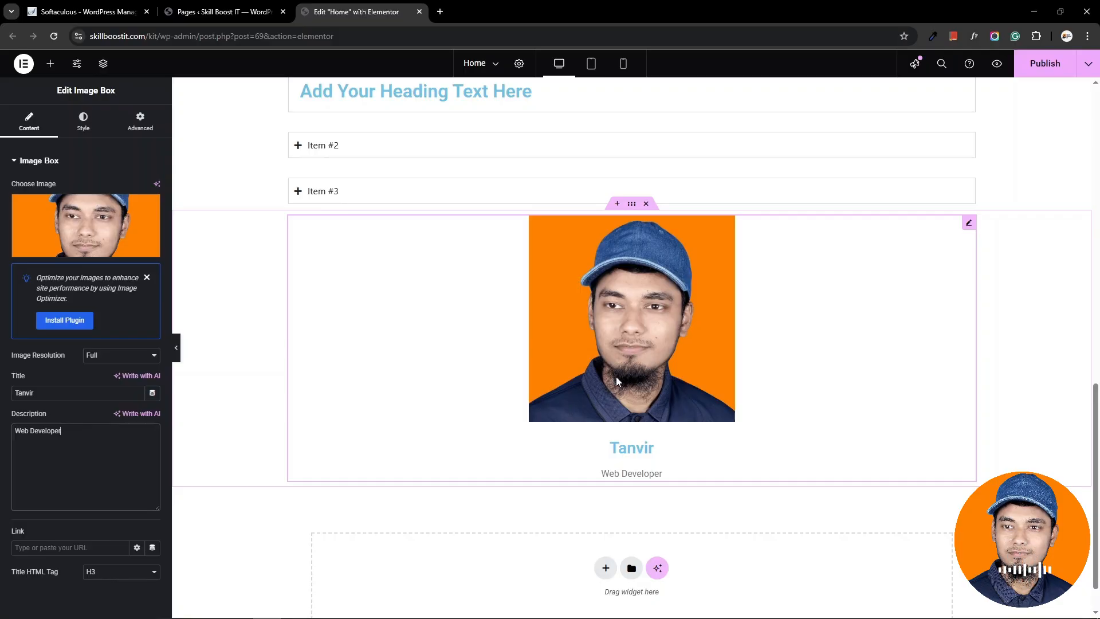
pyautogui.click(83, 123)
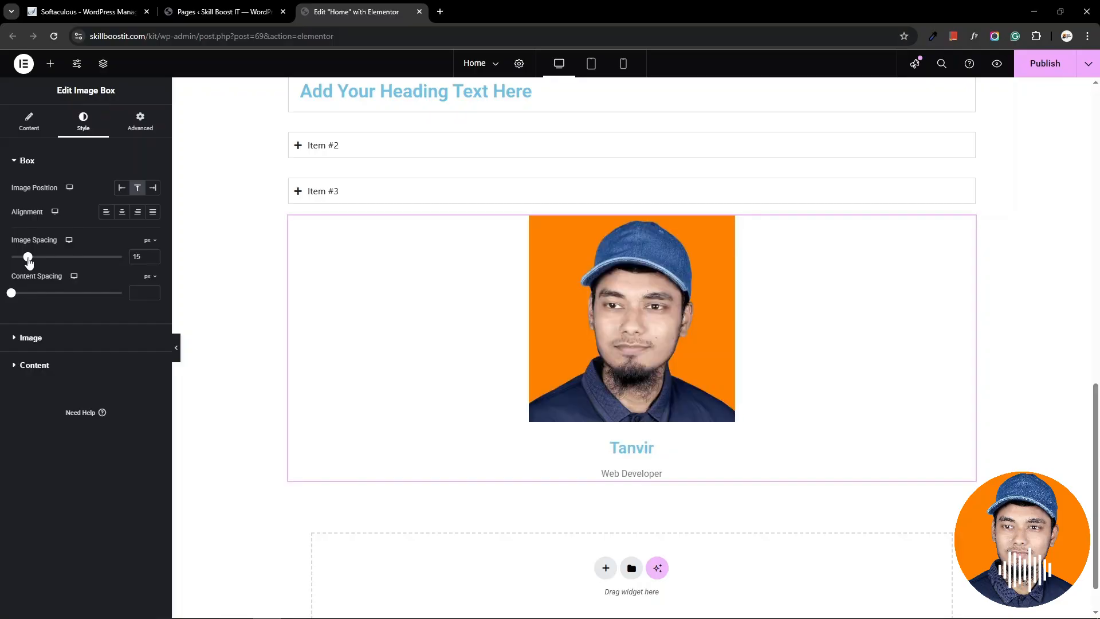
pyautogui.moveTo(29, 262); pyautogui.dragTo(60, 258)
pyautogui.moveTo(27, 298); pyautogui.dragTo(2, 309)
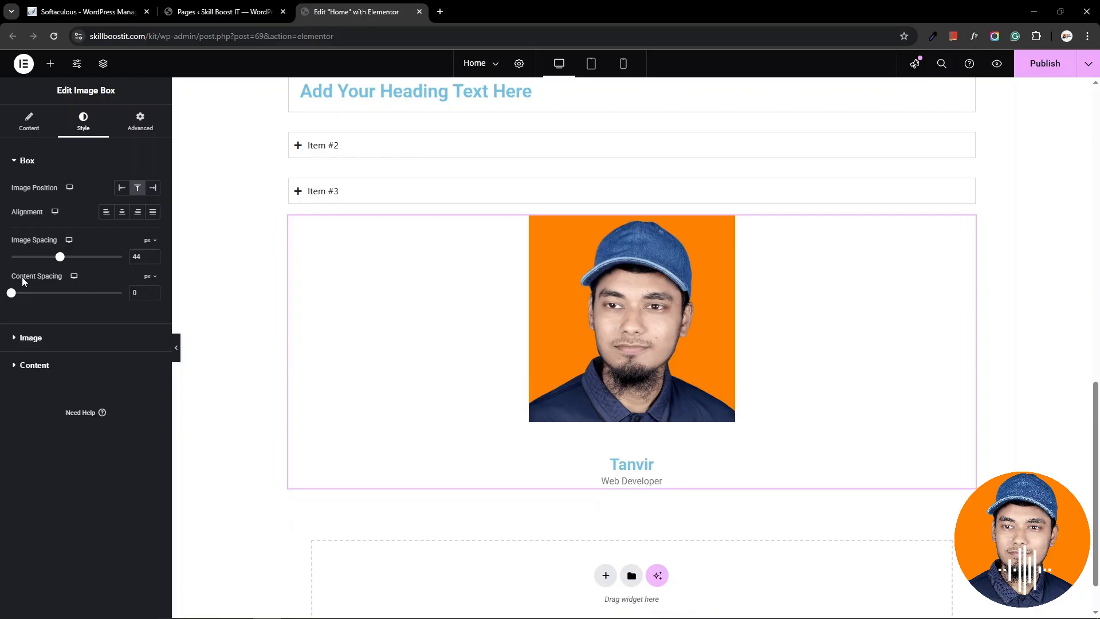
pyautogui.moveTo(60, 256); pyautogui.dragTo(21, 263)
# Step: Set the Image Box picture's width to 20% and give it a solid 12 px border on all sides
pyautogui.click(18, 338)
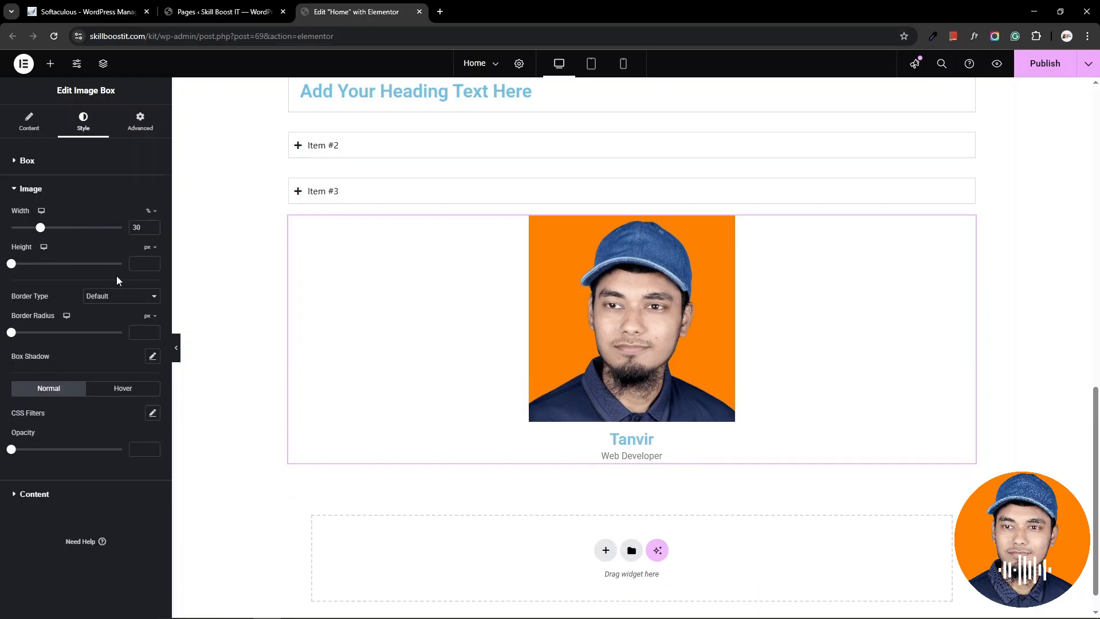
pyautogui.moveTo(40, 228); pyautogui.dragTo(144, 265)
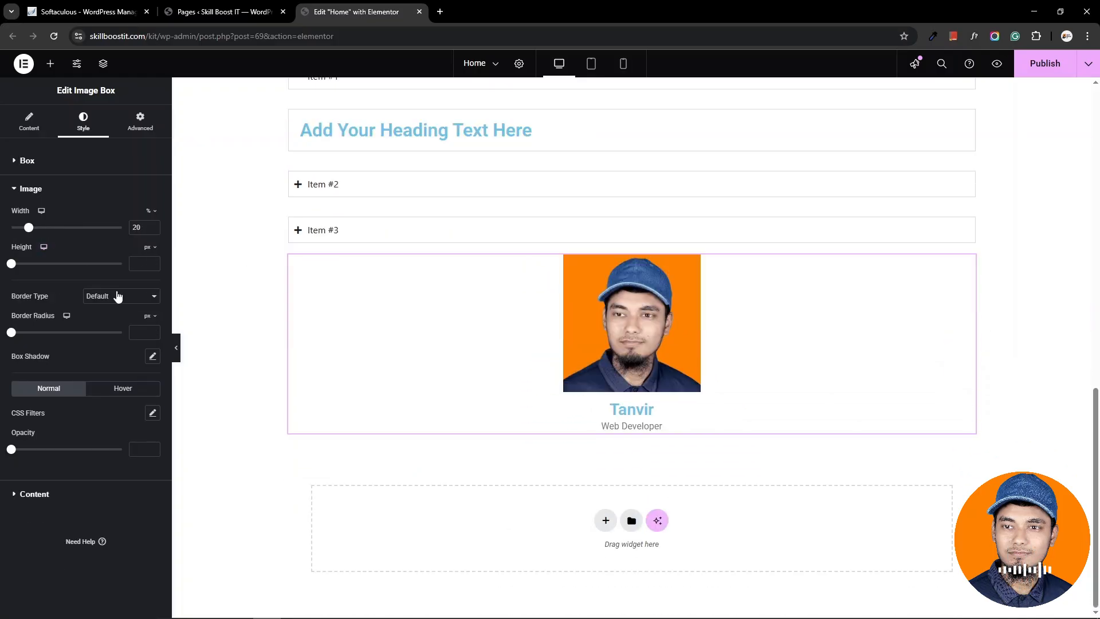
pyautogui.click(118, 295)
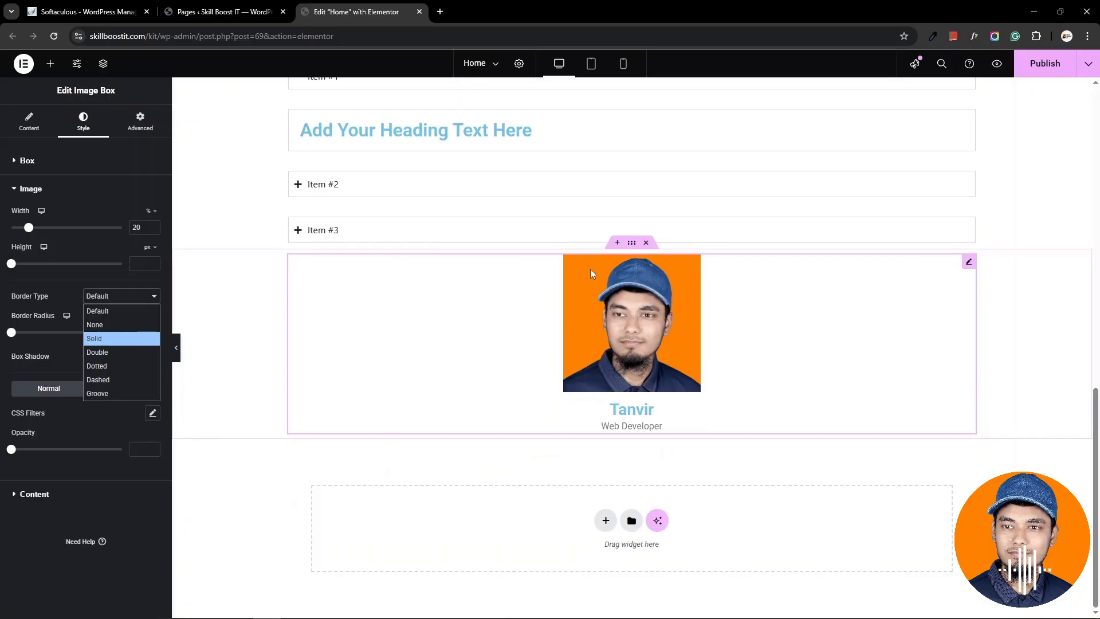
pyautogui.click(126, 343)
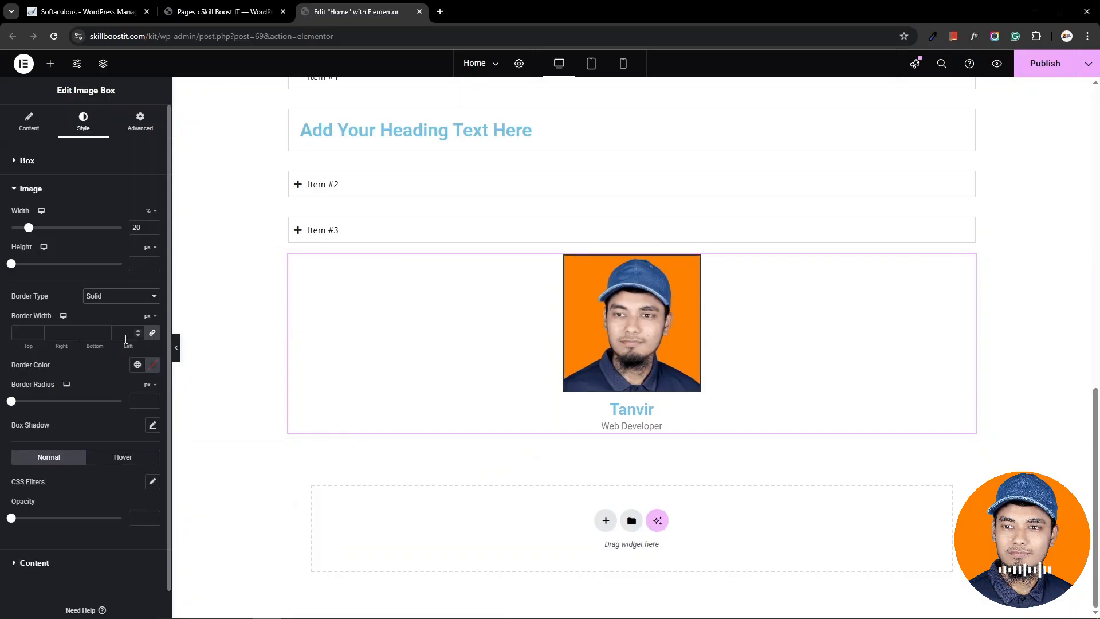
pyautogui.click(36, 333)
pyautogui.write('11')
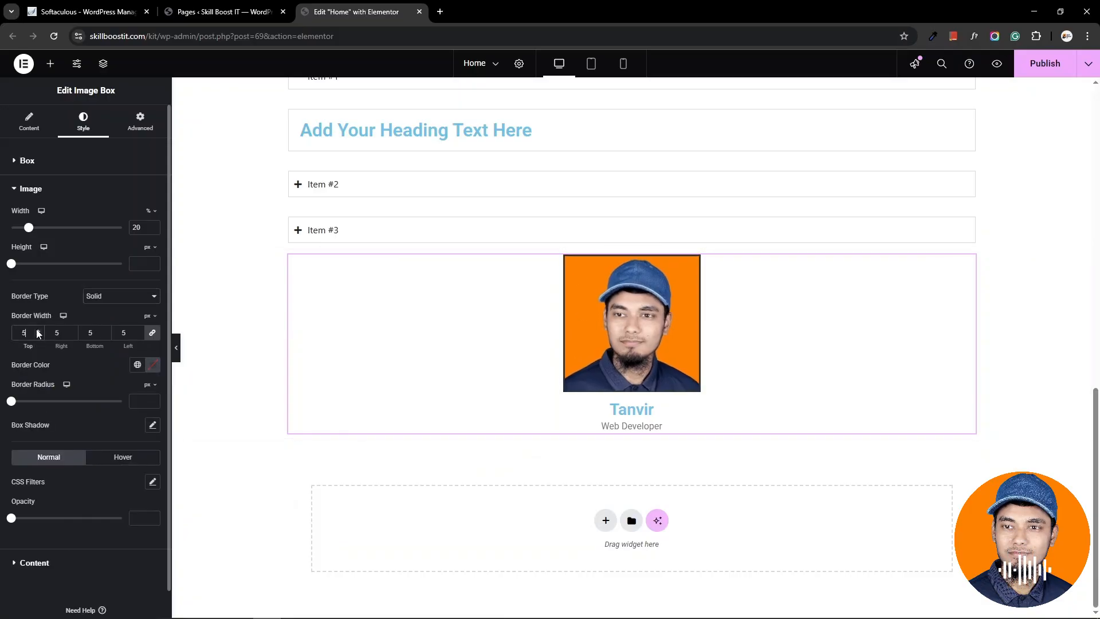
pyautogui.click(38, 330)
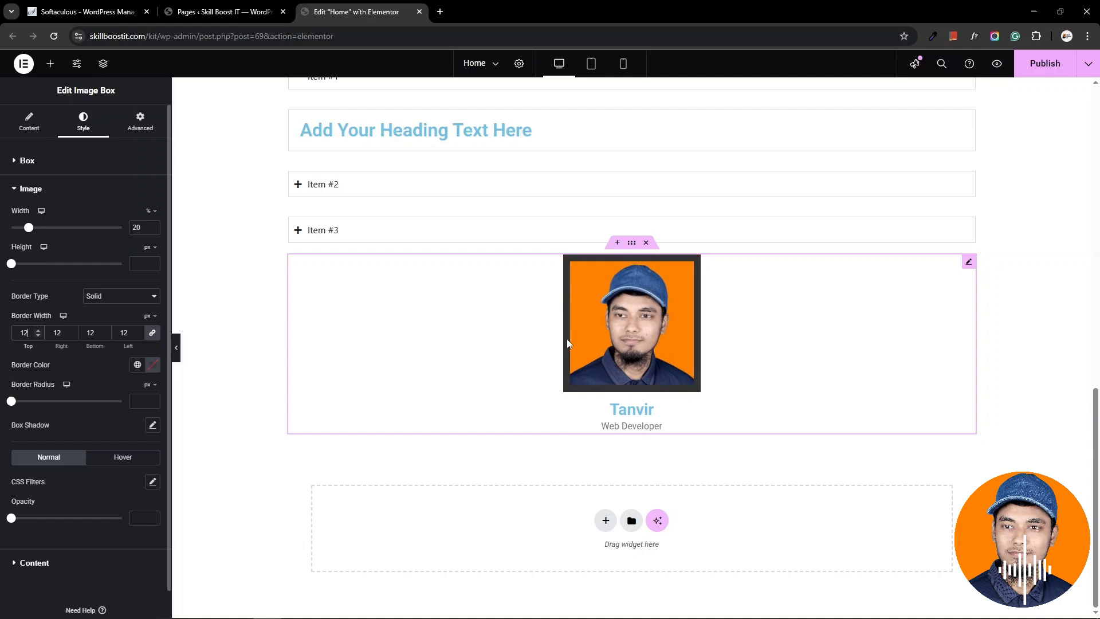
# Step: Color the Image Box picture's border dark red and set its border radius to 40 px
pyautogui.click(152, 364)
pyautogui.click(216, 414)
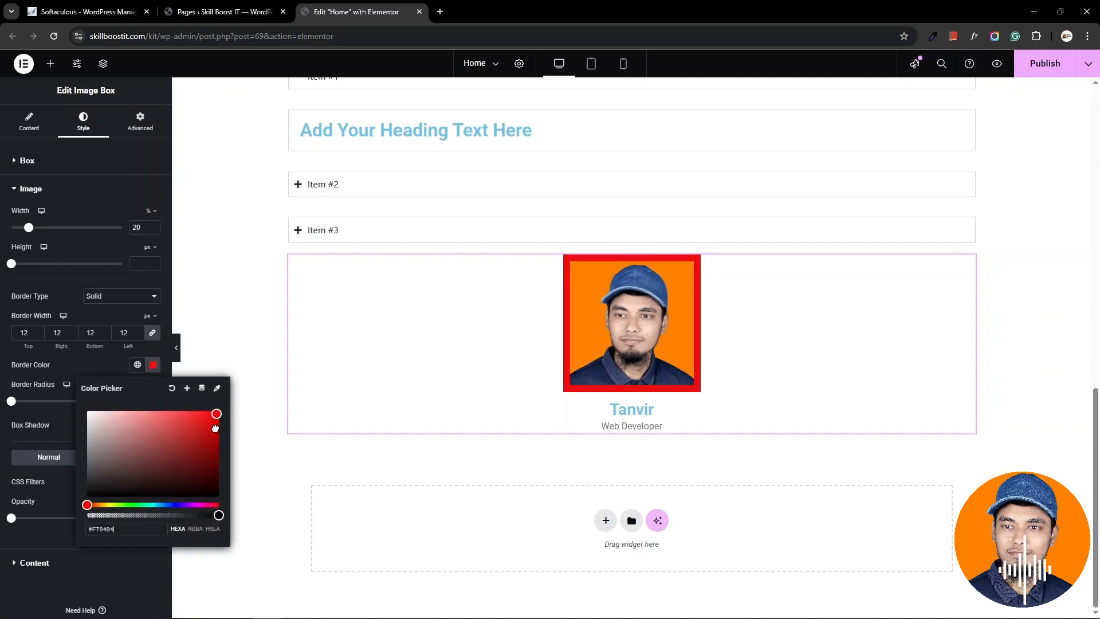
pyautogui.click(180, 417)
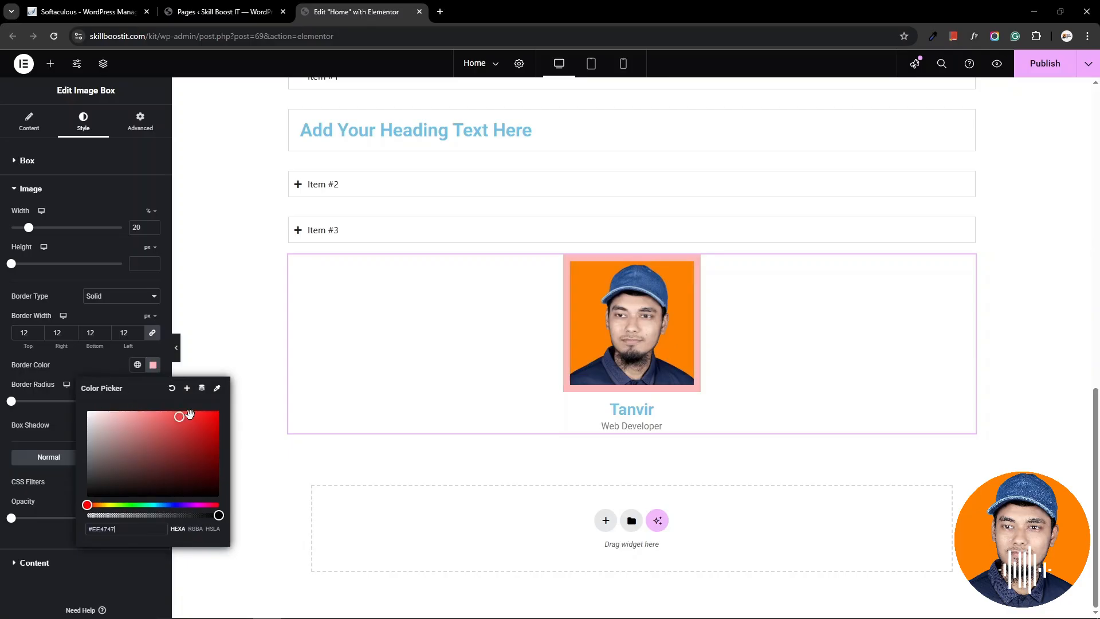
pyautogui.moveTo(189, 413); pyautogui.dragTo(218, 445)
pyautogui.click(16, 391)
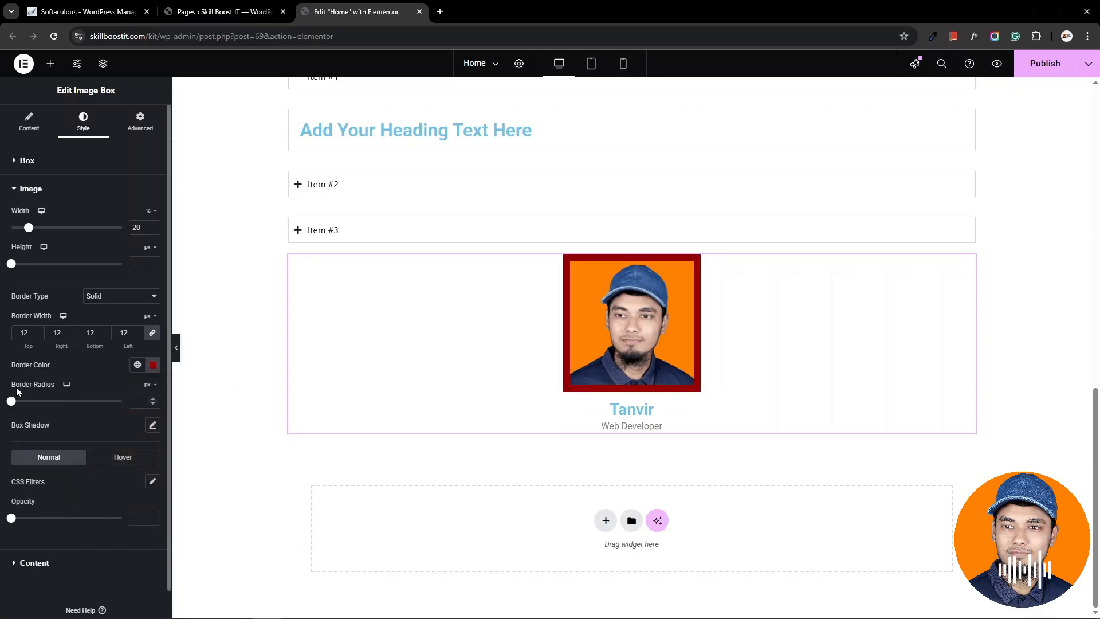
pyautogui.moveTo(11, 400); pyautogui.dragTo(58, 408)
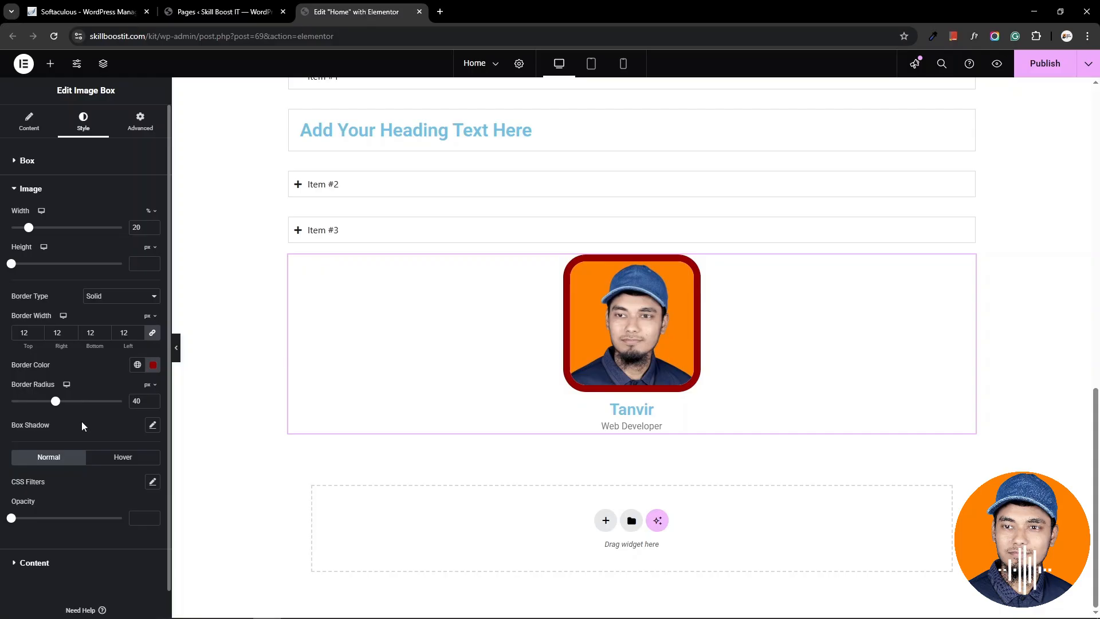
pyautogui.scroll(-1, 66, 492)
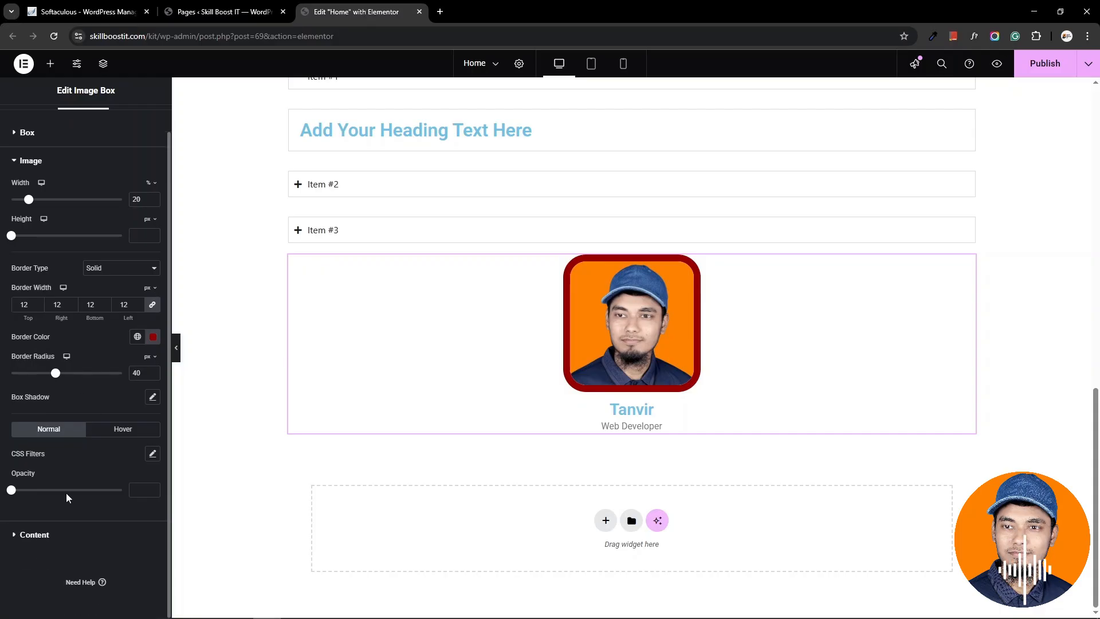
# Step: Examine the Image Box's title and description style options and look over the widgets already on the page
pyautogui.click(31, 535)
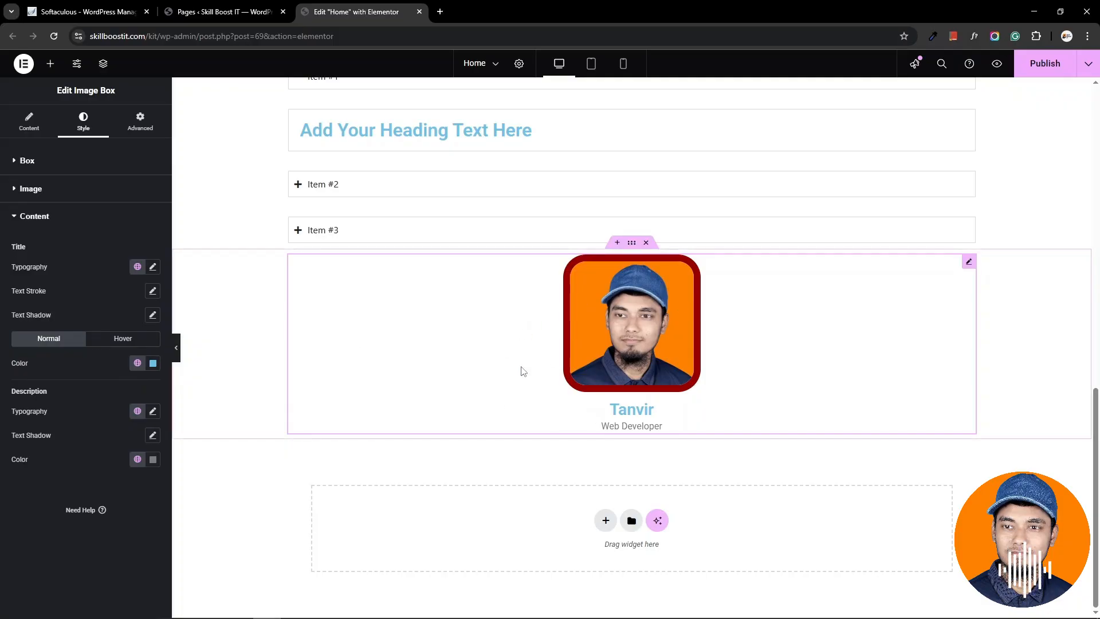
pyautogui.scroll(10, 521, 370)
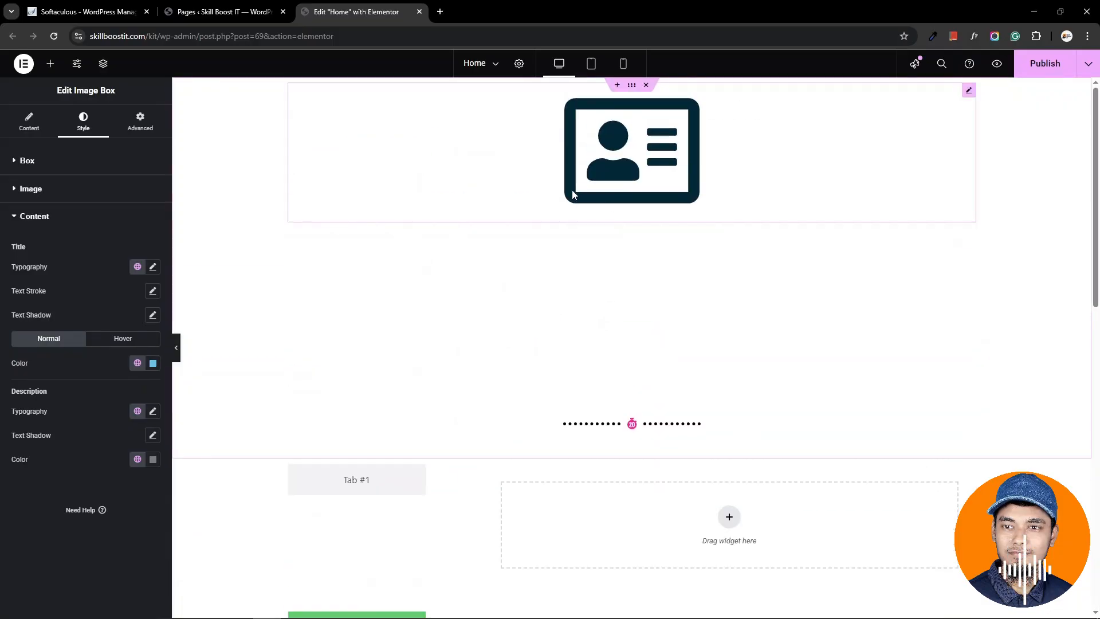
pyautogui.scroll(-7, 594, 324)
pyautogui.scroll(-3, 486, 291)
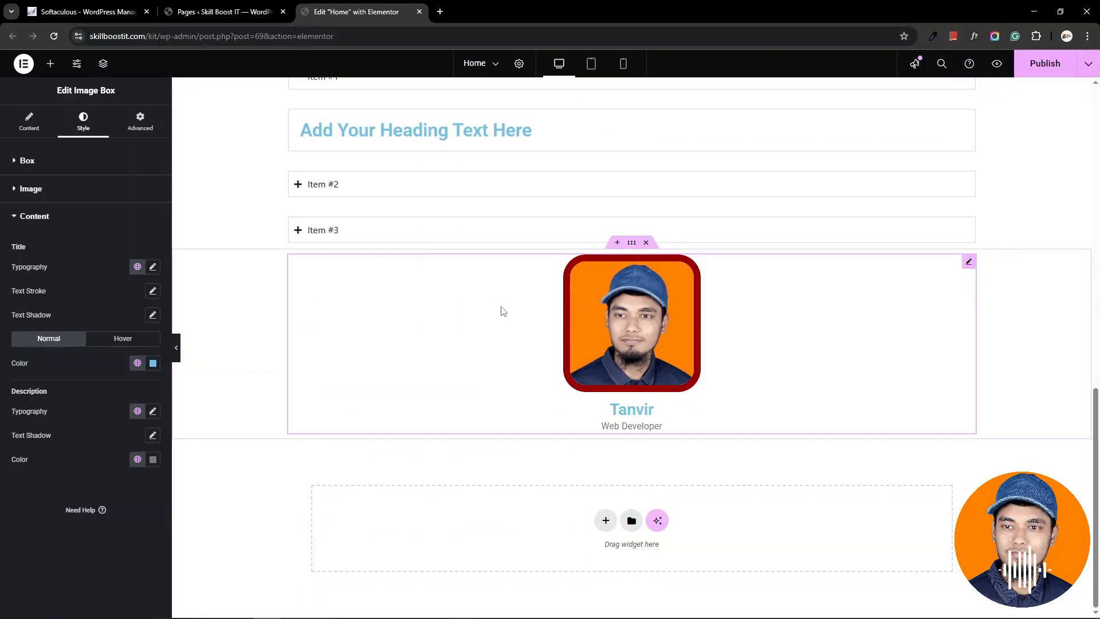
pyautogui.scroll(2, 488, 364)
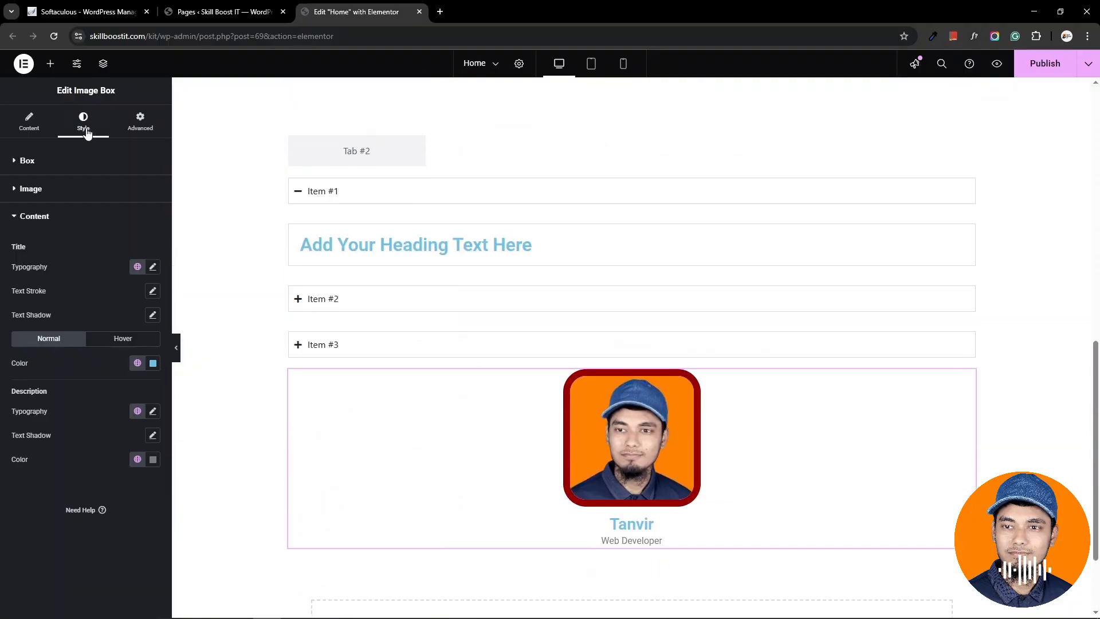
# Step: Add an Image Carousel widget from the General group below the Image Box
pyautogui.click(50, 63)
pyautogui.scroll(-2, 682, 416)
pyautogui.scroll(-7, 57, 441)
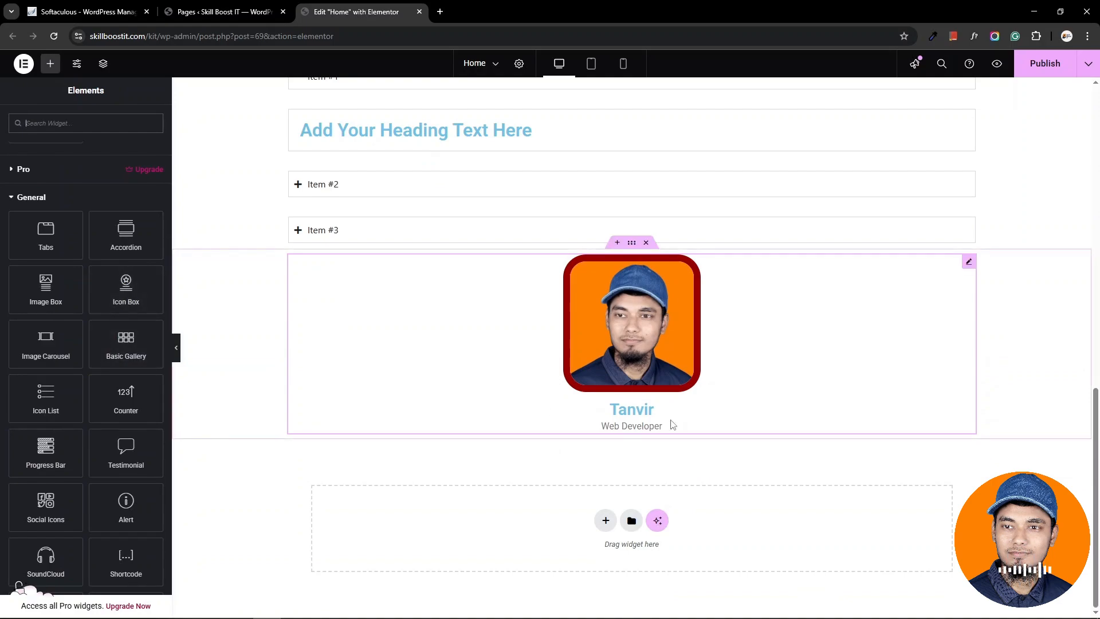
pyautogui.scroll(7, 512, 396)
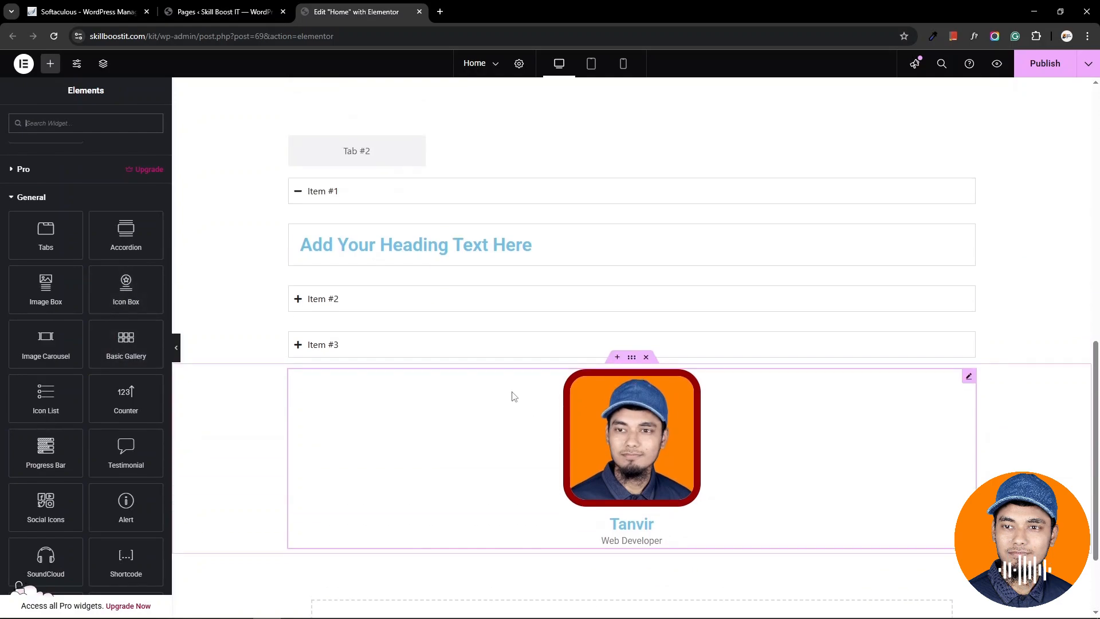
pyautogui.scroll(3, 512, 396)
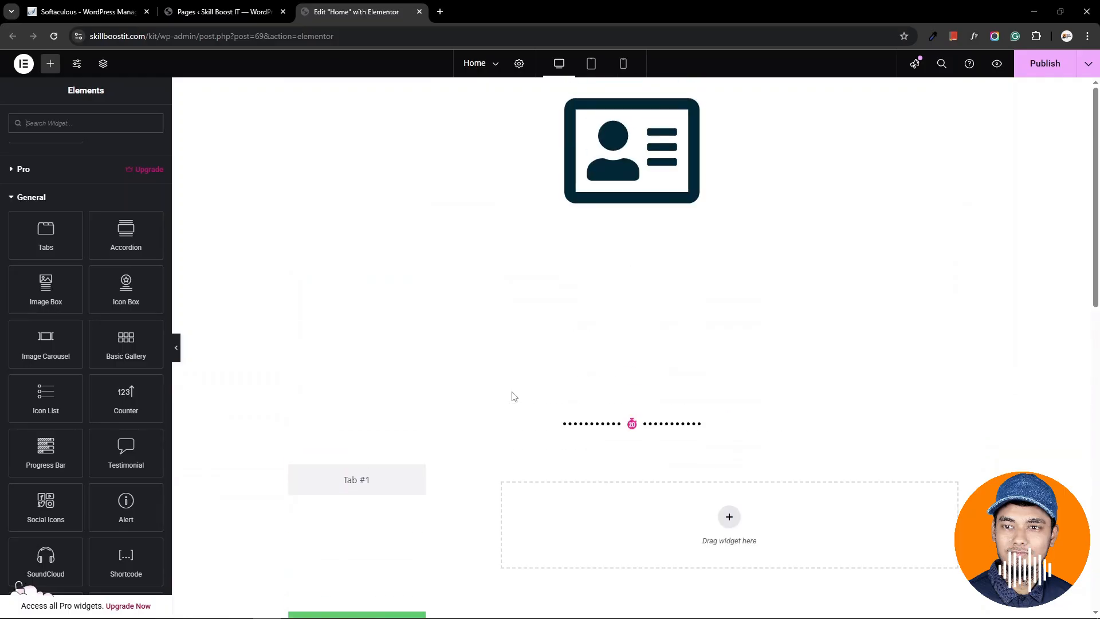
pyautogui.scroll(-13, 512, 396)
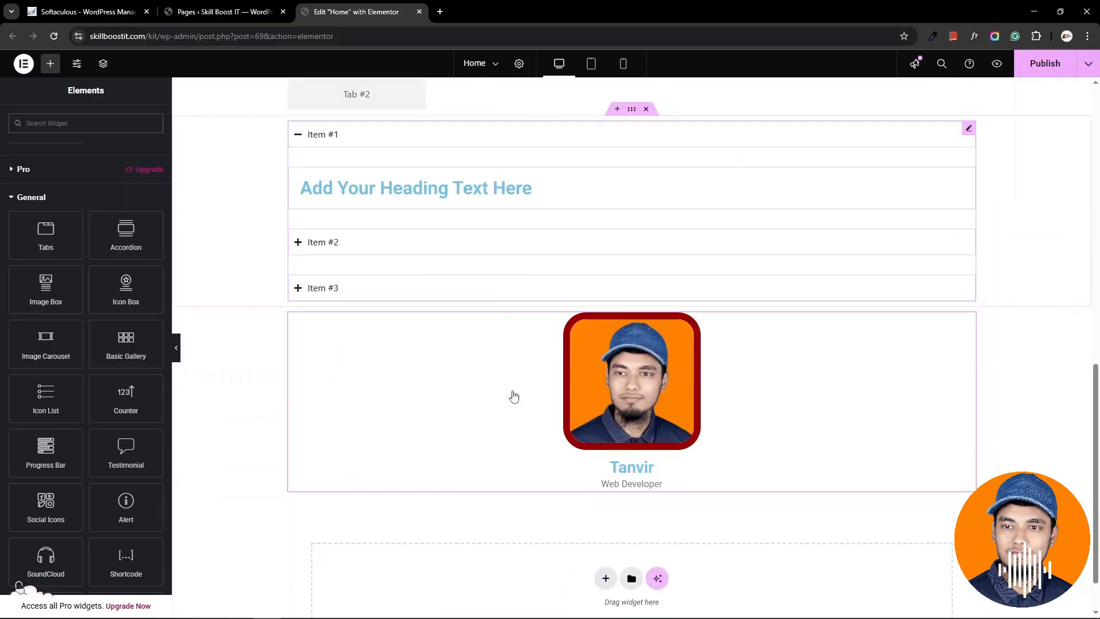
pyautogui.scroll(13, 514, 397)
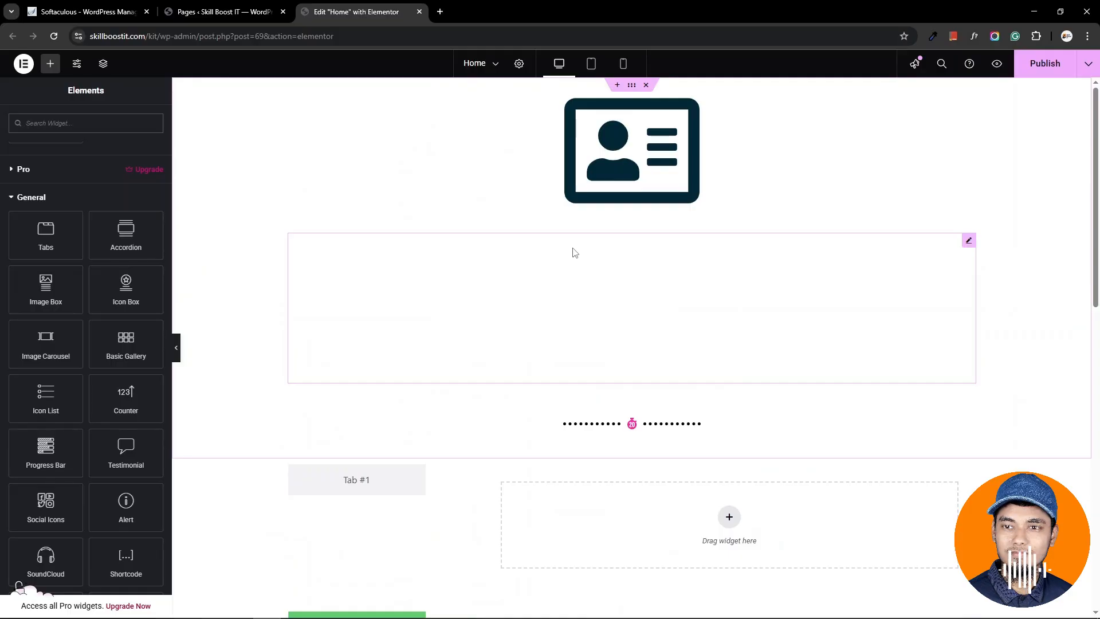
pyautogui.scroll(-13, 579, 264)
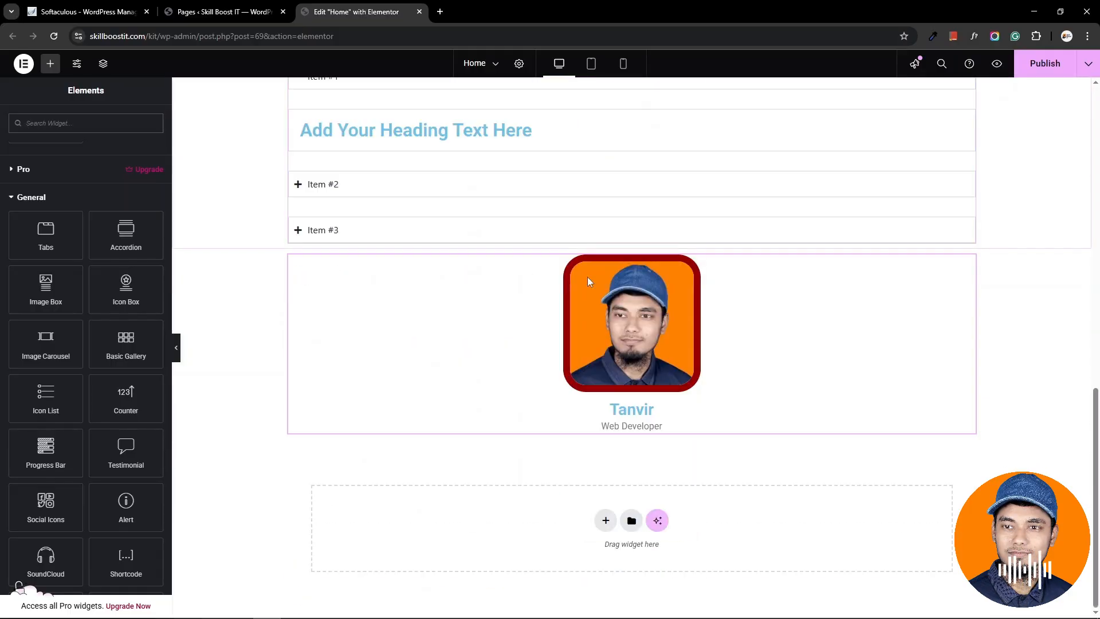
pyautogui.moveTo(587, 277)
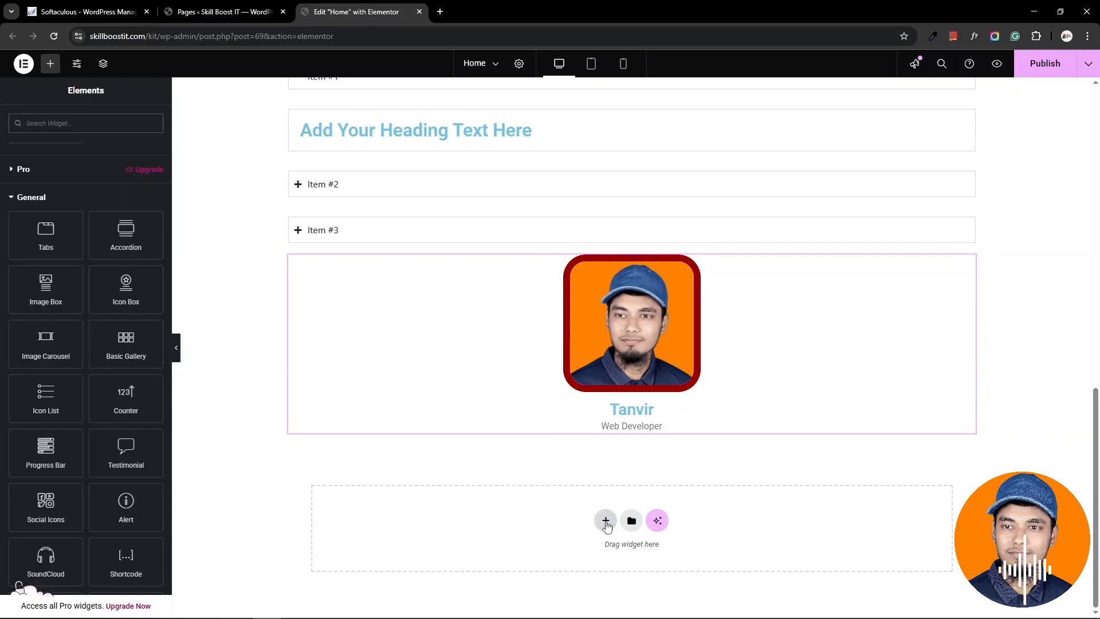
pyautogui.click(606, 526)
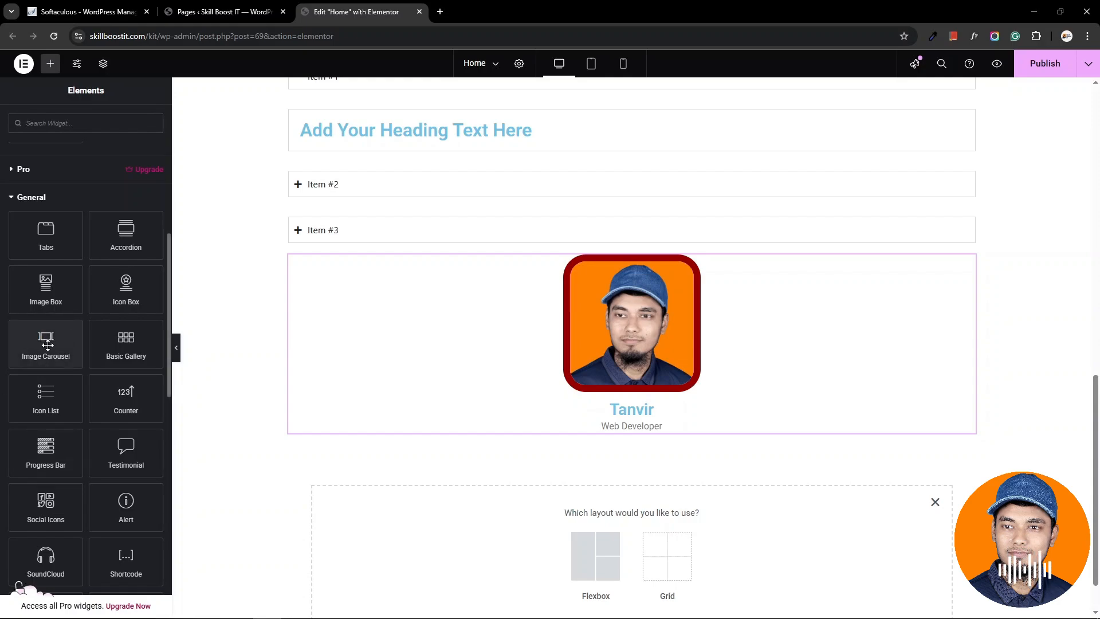
pyautogui.moveTo(46, 345); pyautogui.dragTo(584, 449)
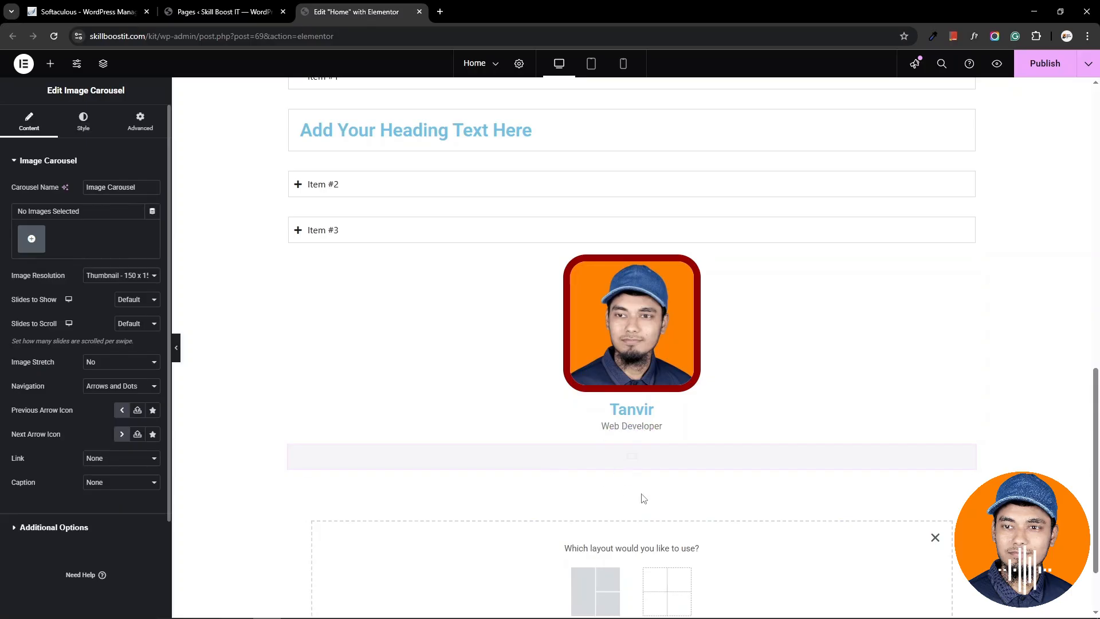
pyautogui.scroll(-1, 610, 474)
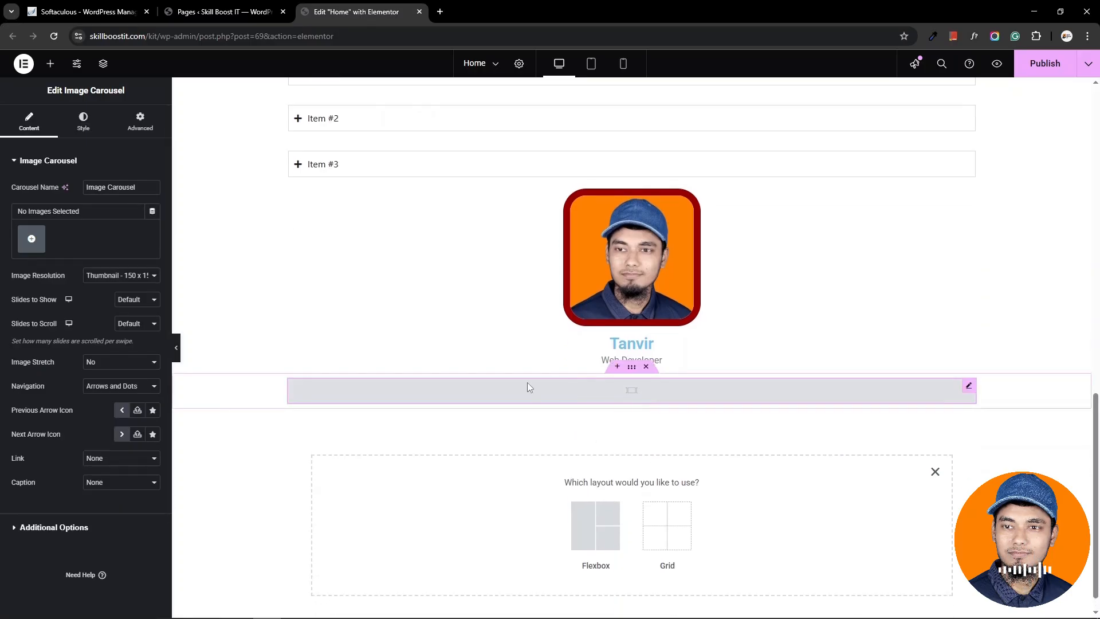
# Step: Create the carousel's gallery with Untitled-design-11.png from the Media Library and insert it
pyautogui.click(32, 239)
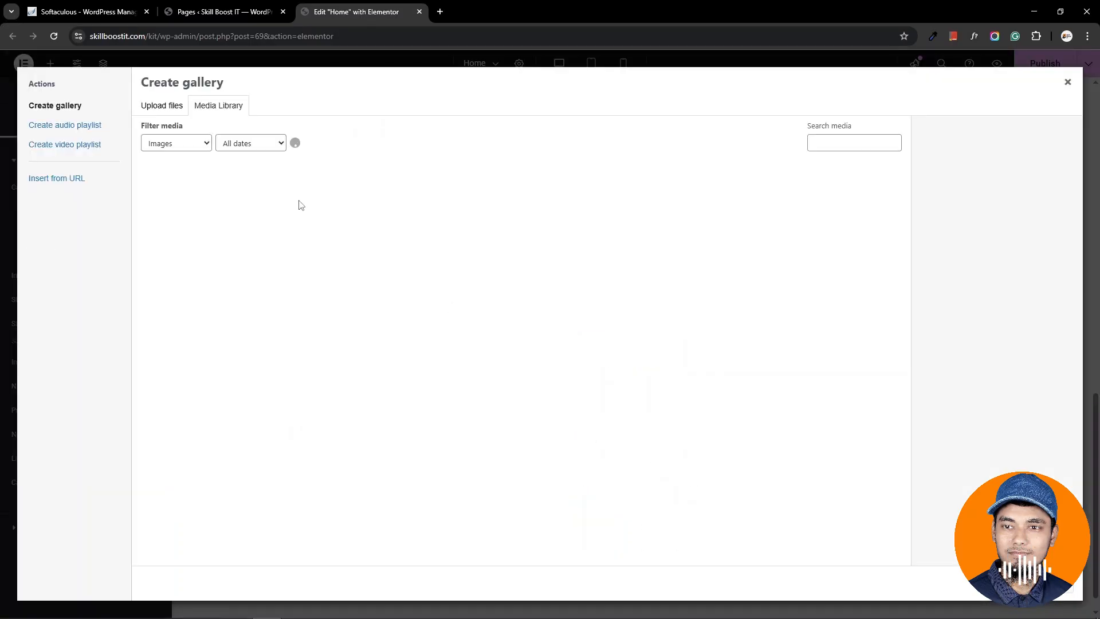
pyautogui.click(186, 213)
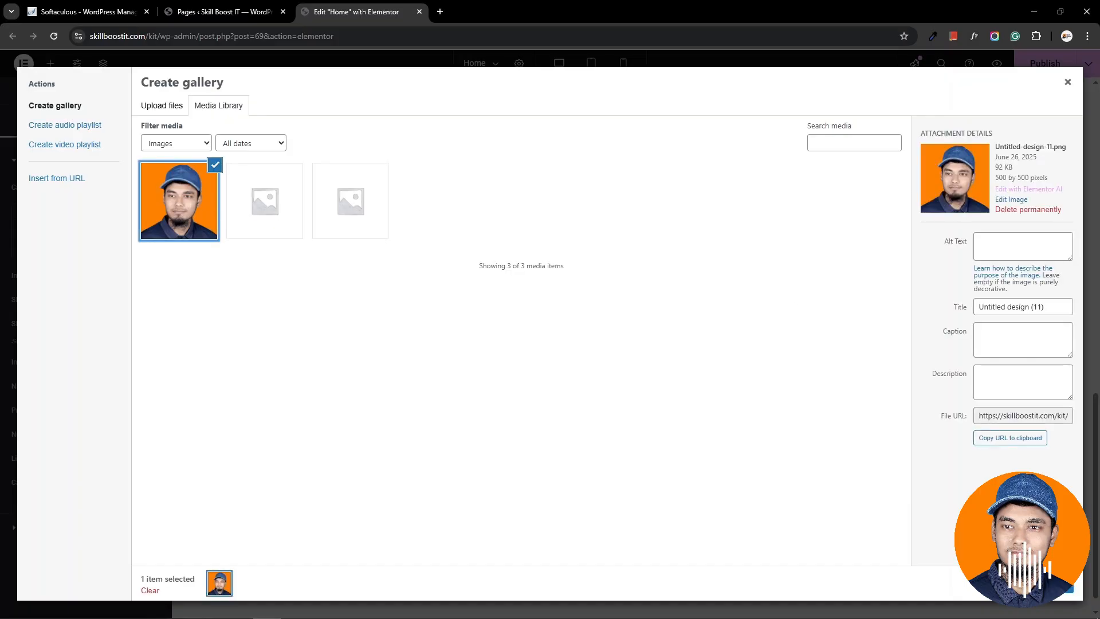
pyautogui.click(1033, 583)
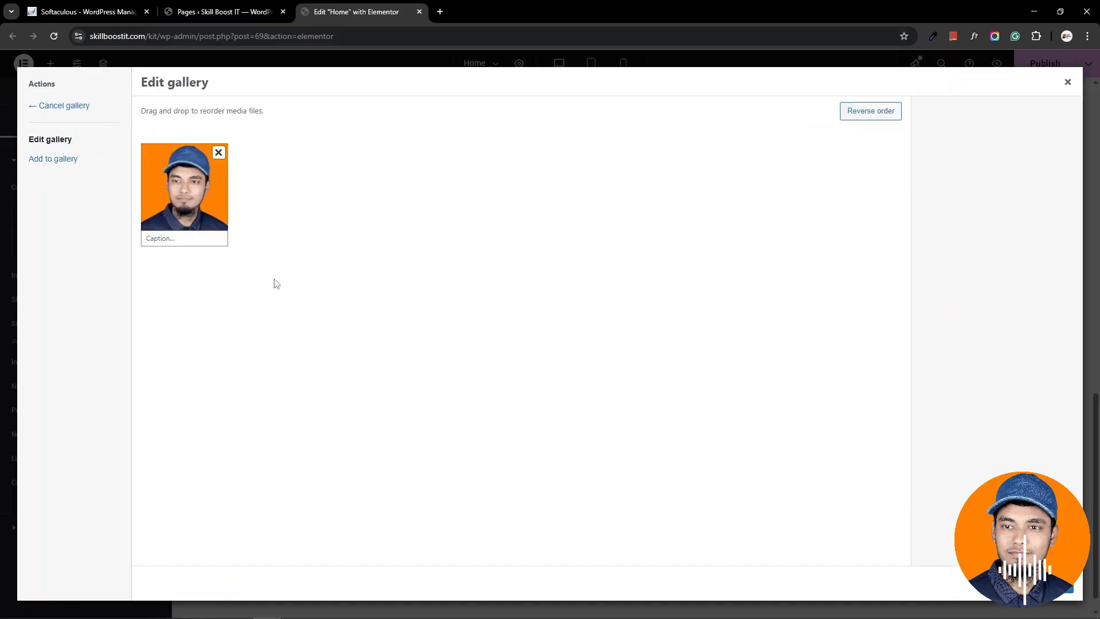
pyautogui.click(1038, 586)
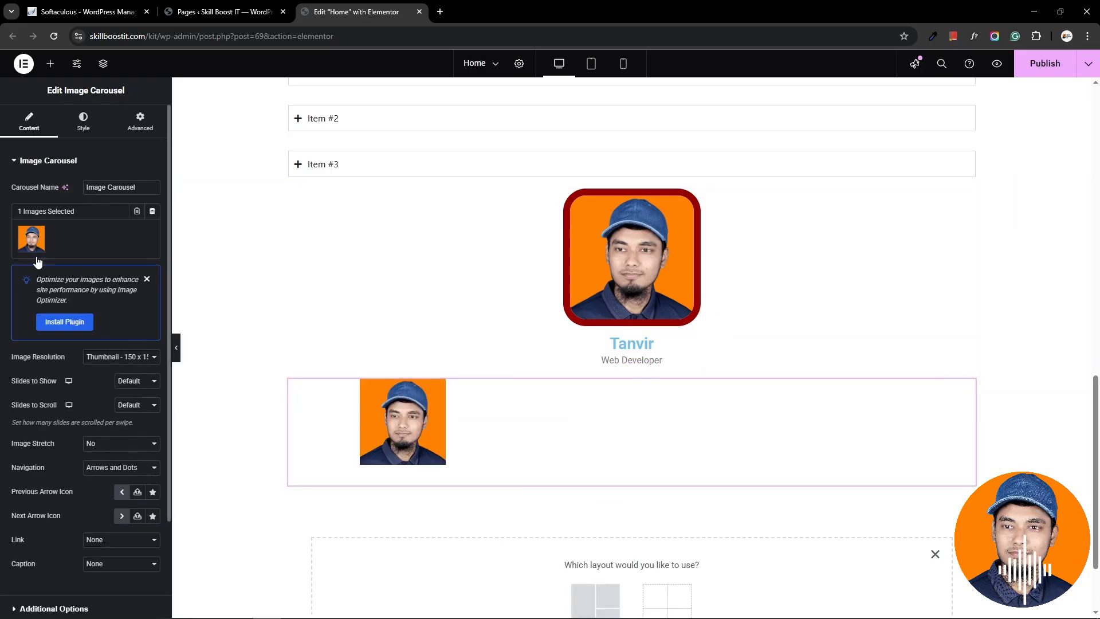
# Step: Add woocommerce-placeholder.png from the Media Library to the carousel's gallery as its second image
pyautogui.click(149, 230)
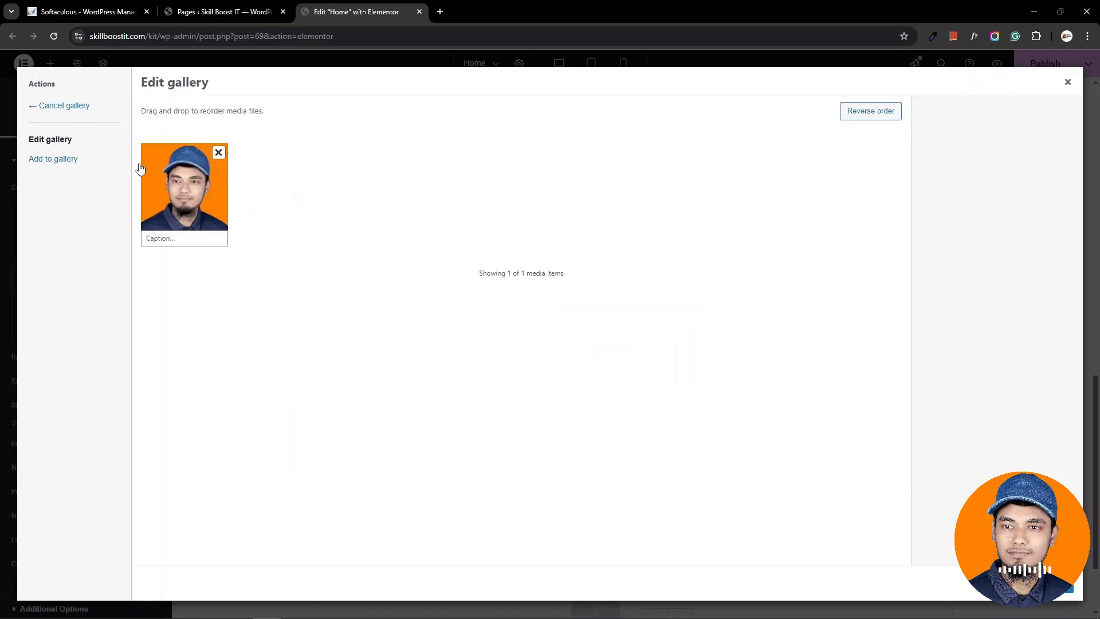
pyautogui.click(52, 159)
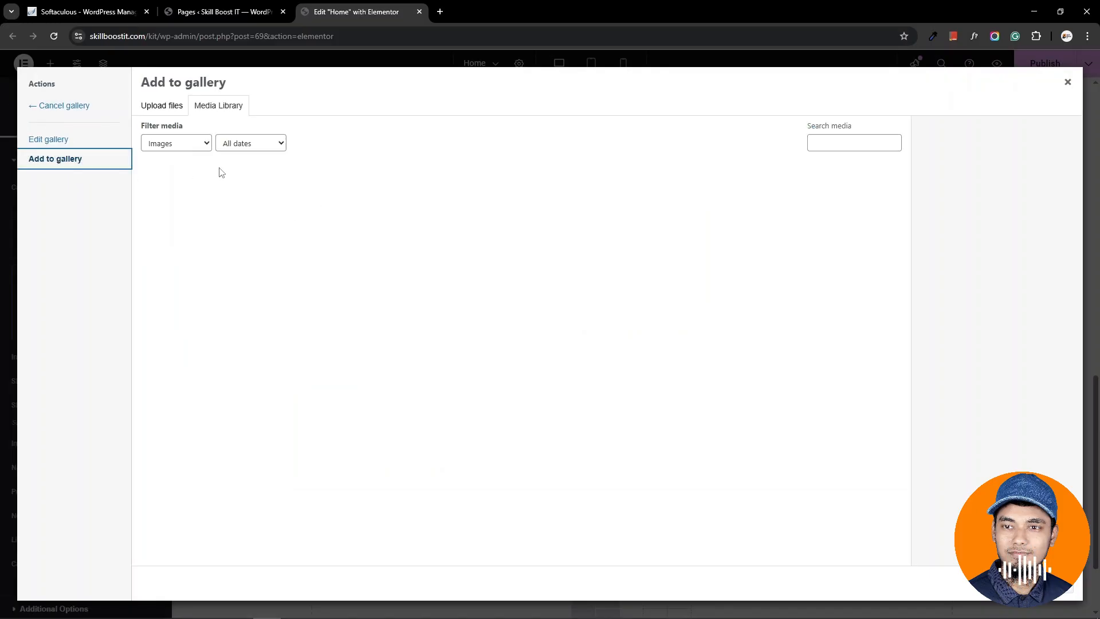
pyautogui.click(240, 203)
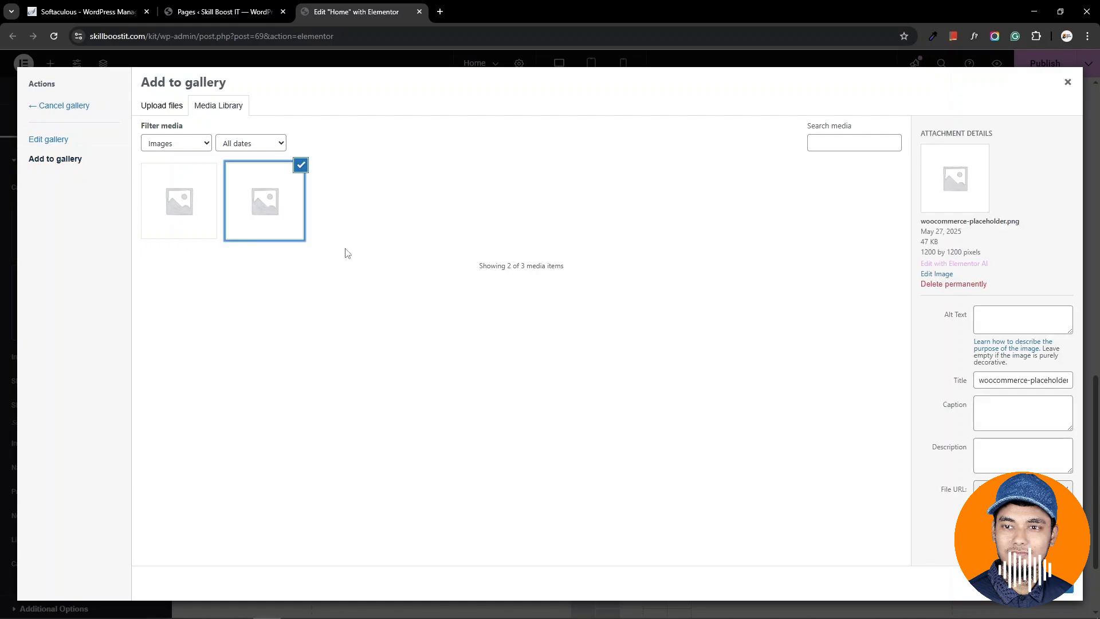
pyautogui.click(1041, 584)
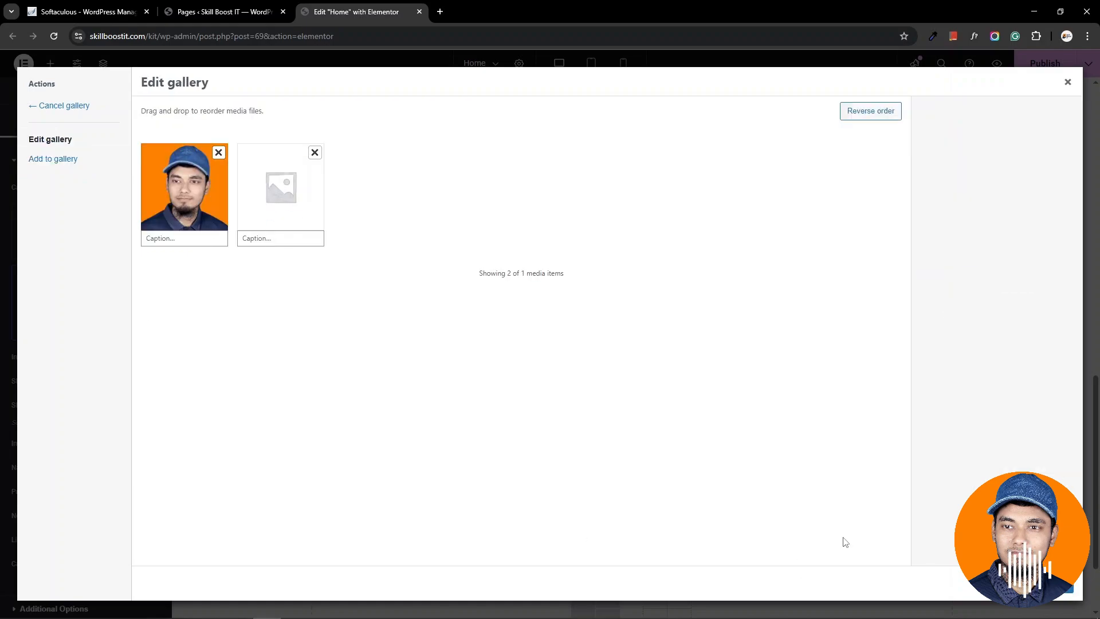
pyautogui.click(1040, 584)
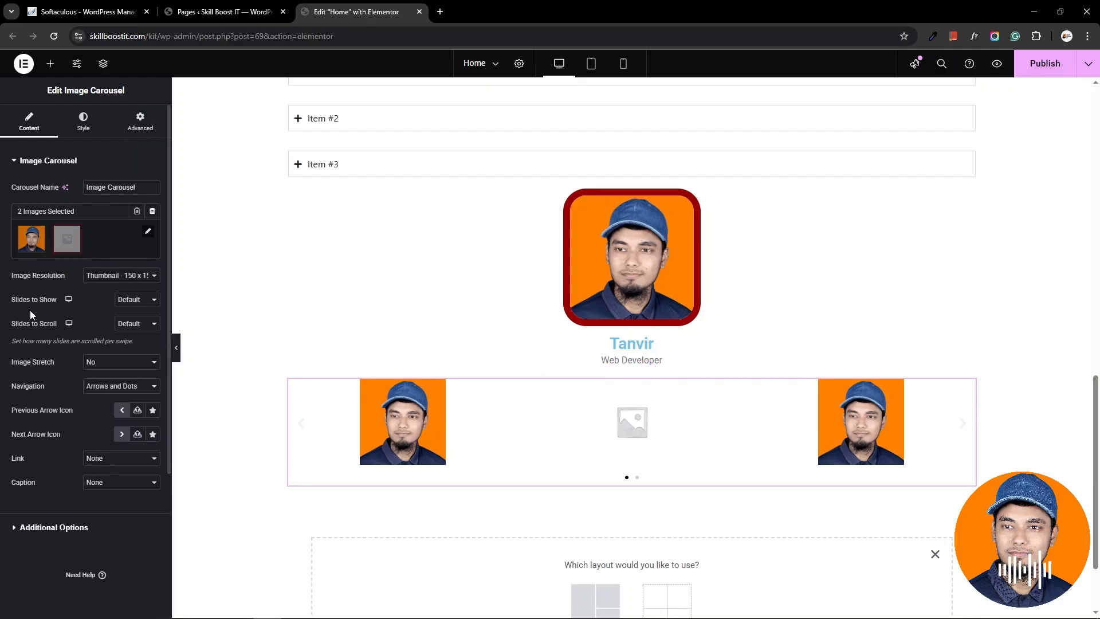
# Step: Set the Image Carousel to show 5 slides and scroll 2 slides per swipe
pyautogui.click(135, 300)
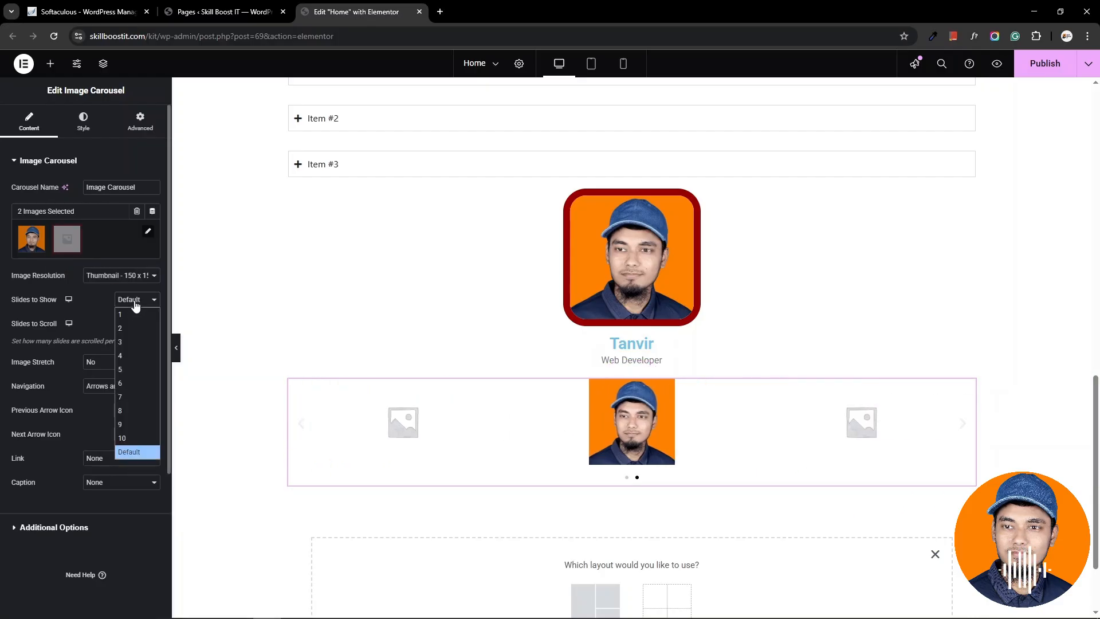
pyautogui.click(122, 371)
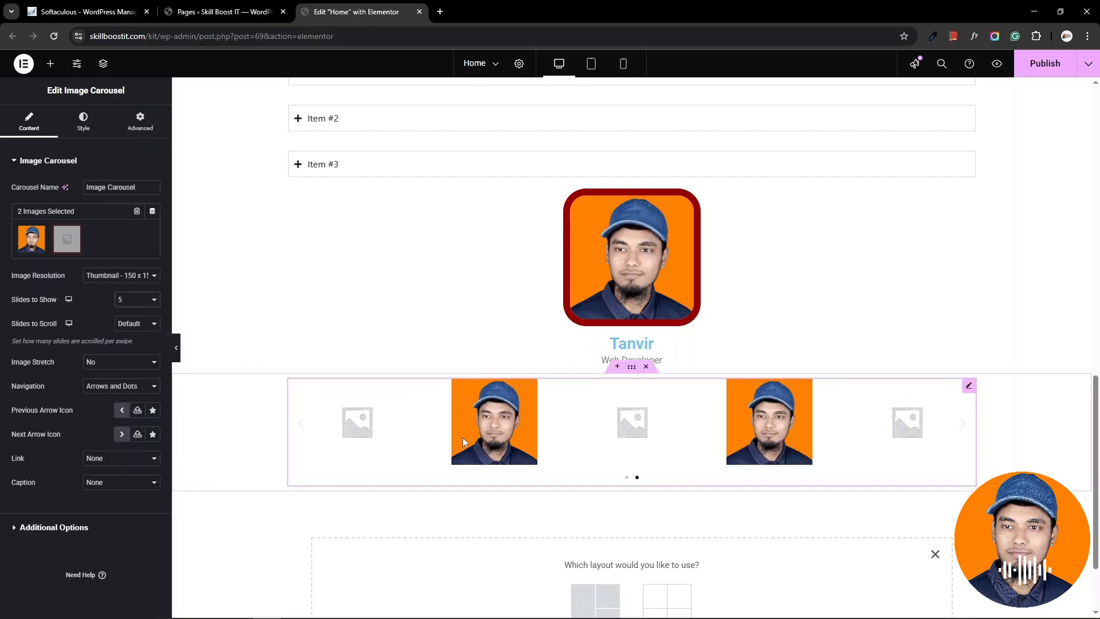
pyautogui.click(134, 325)
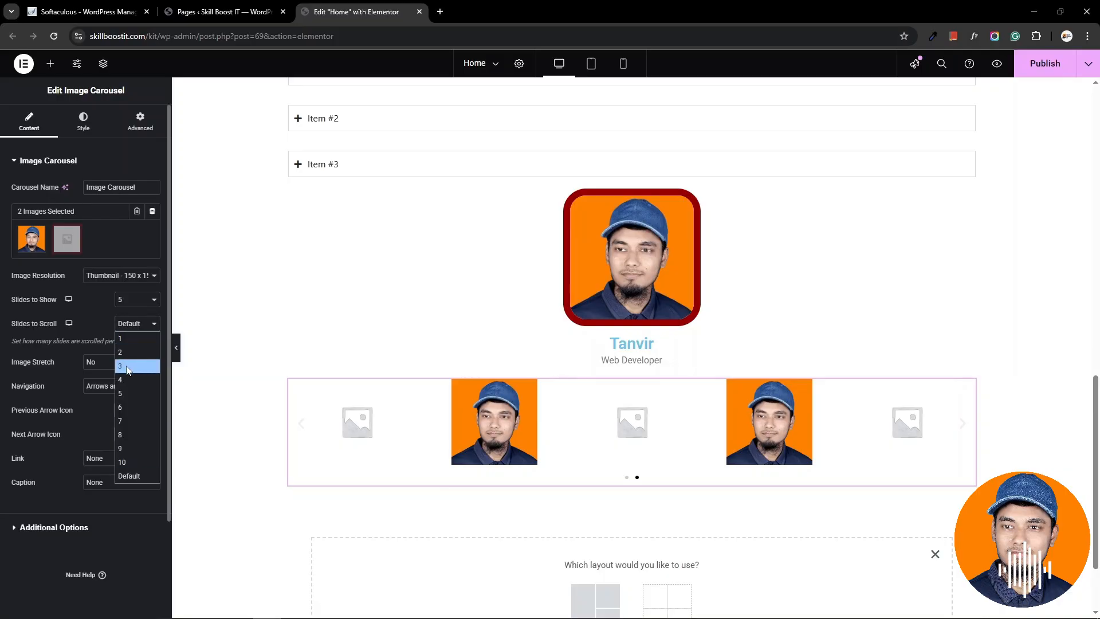
pyautogui.click(122, 353)
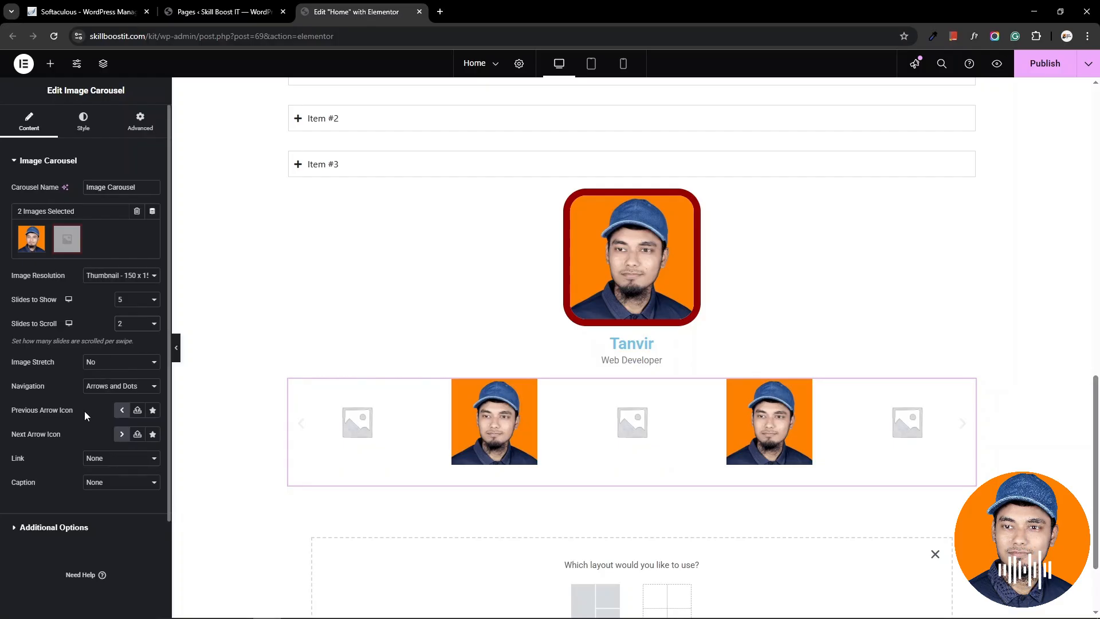
# Step: Review the available Basic and General widgets and look over the whole Home page from the icon to the image carousel
pyautogui.scroll(7, 579, 435)
pyautogui.scroll(-4, 579, 427)
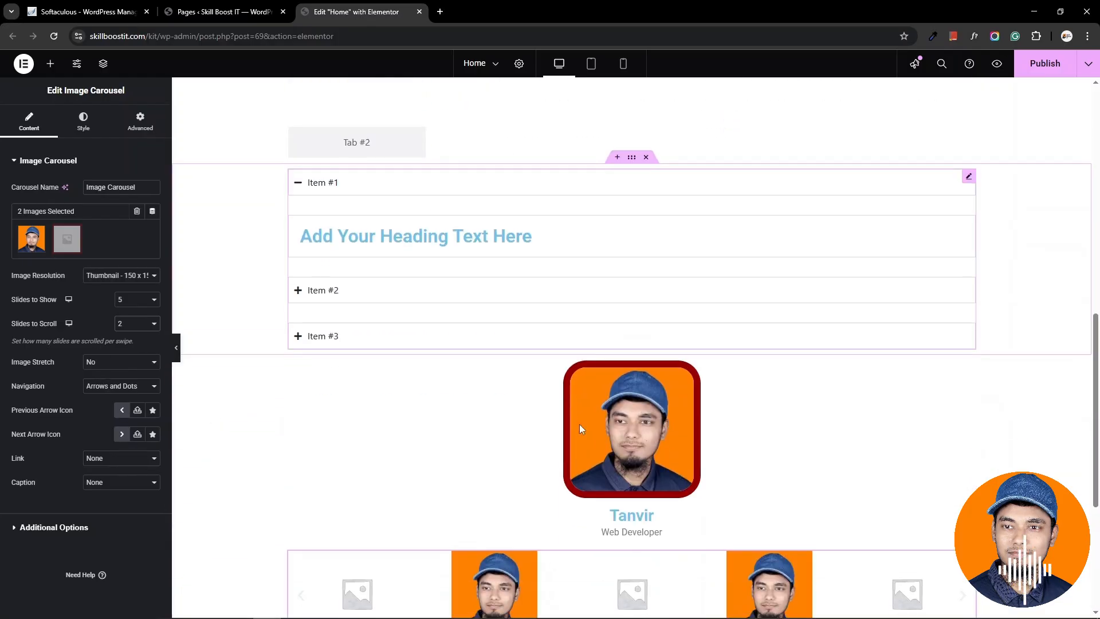
pyautogui.scroll(-5, 580, 429)
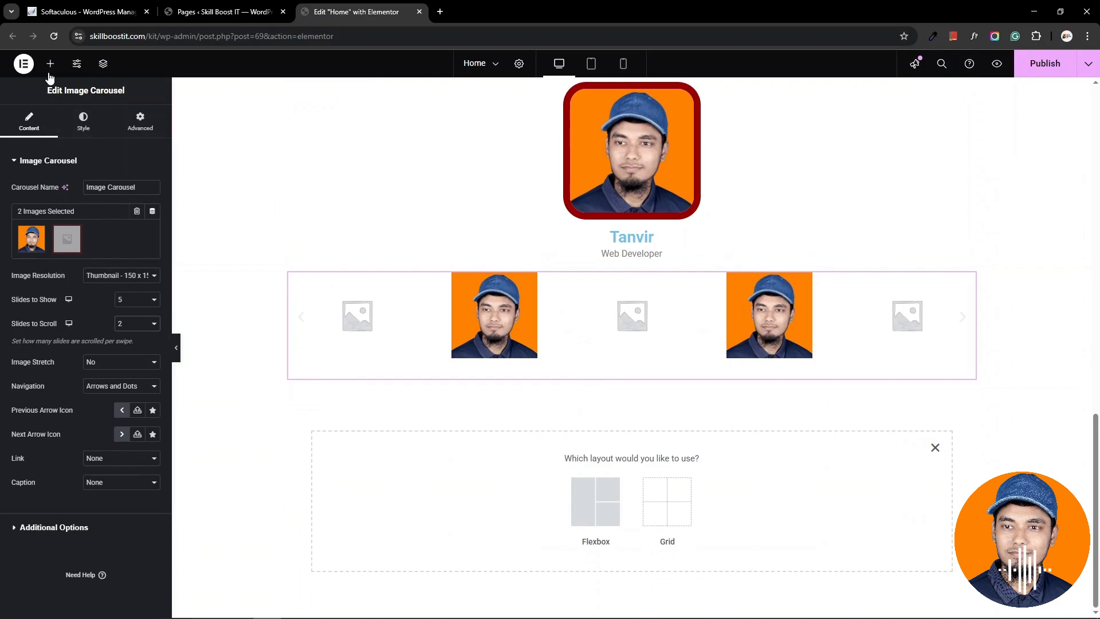
pyautogui.click(50, 63)
pyautogui.scroll(-7, 76, 391)
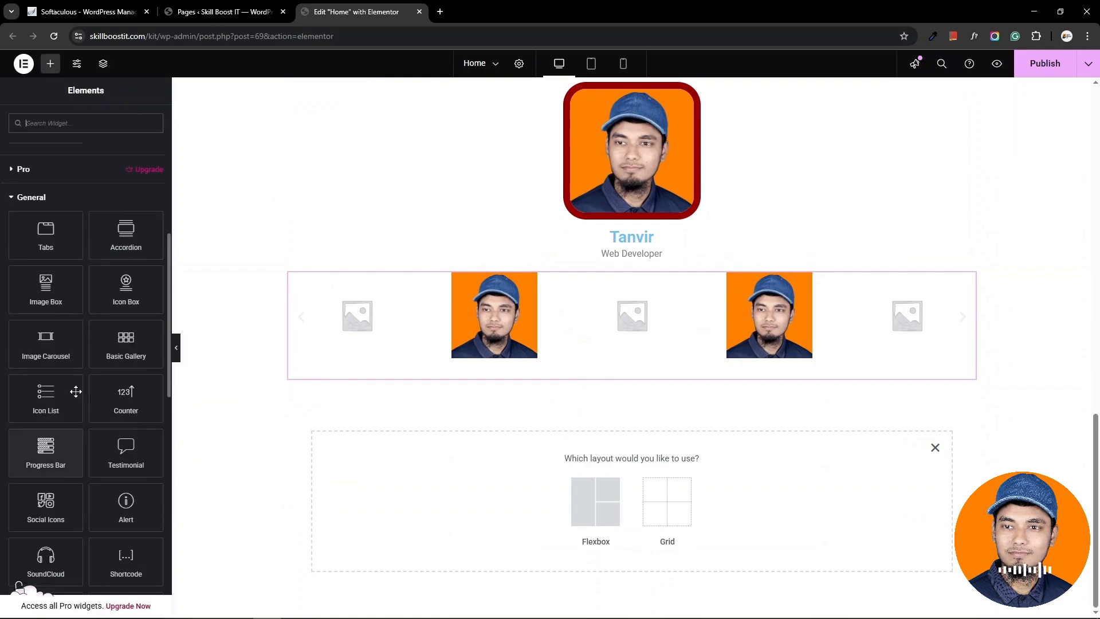
pyautogui.scroll(7, 75, 390)
pyautogui.scroll(8, 559, 400)
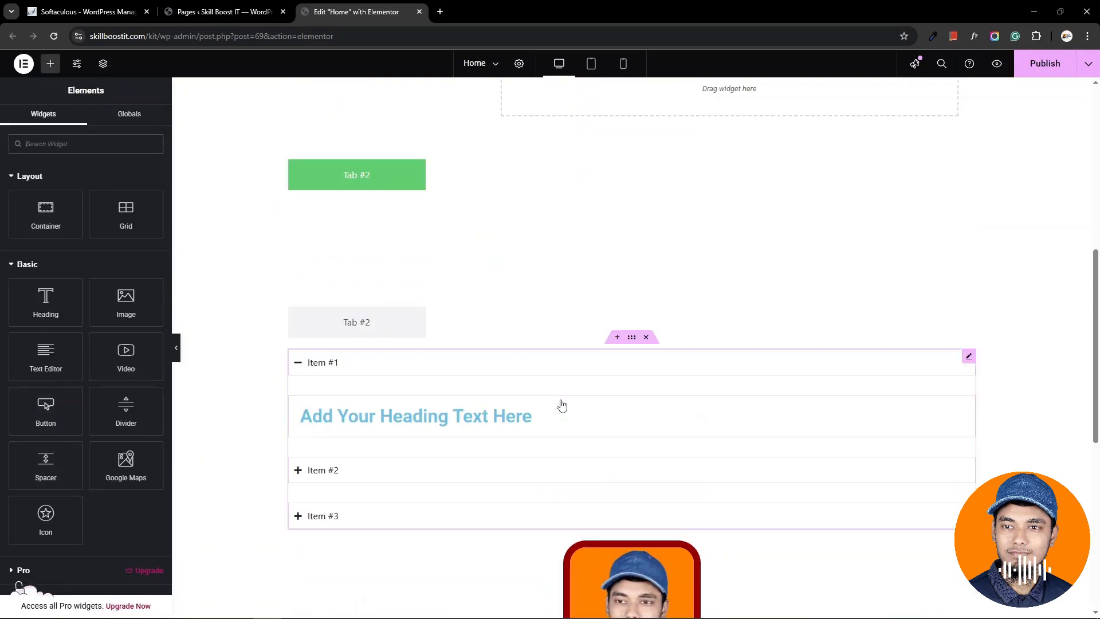
pyautogui.scroll(8, 561, 403)
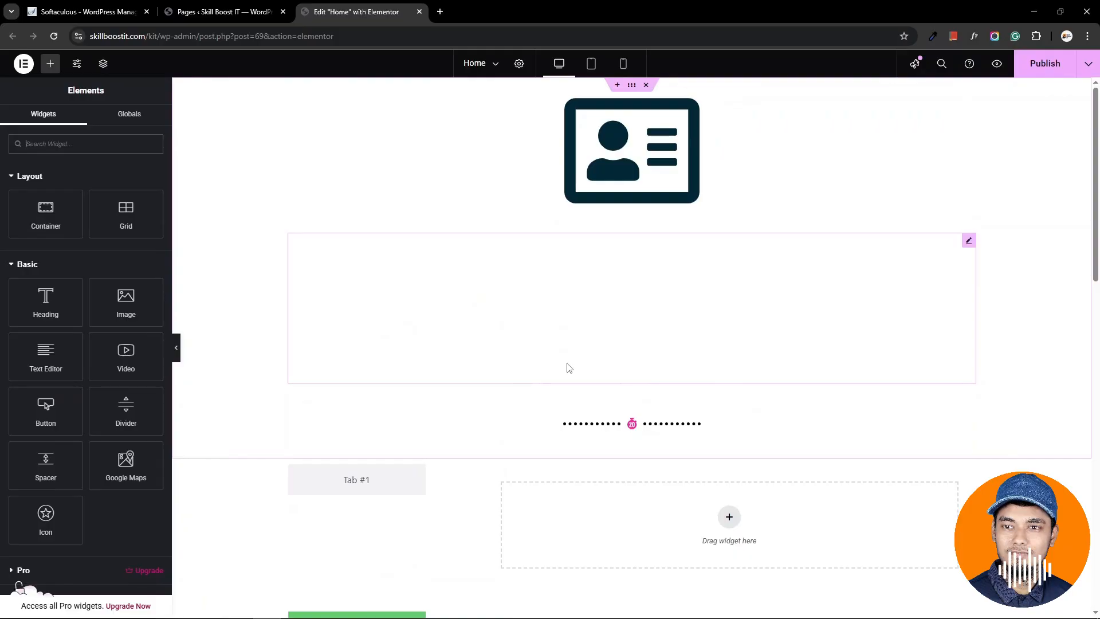
pyautogui.scroll(-9, 571, 335)
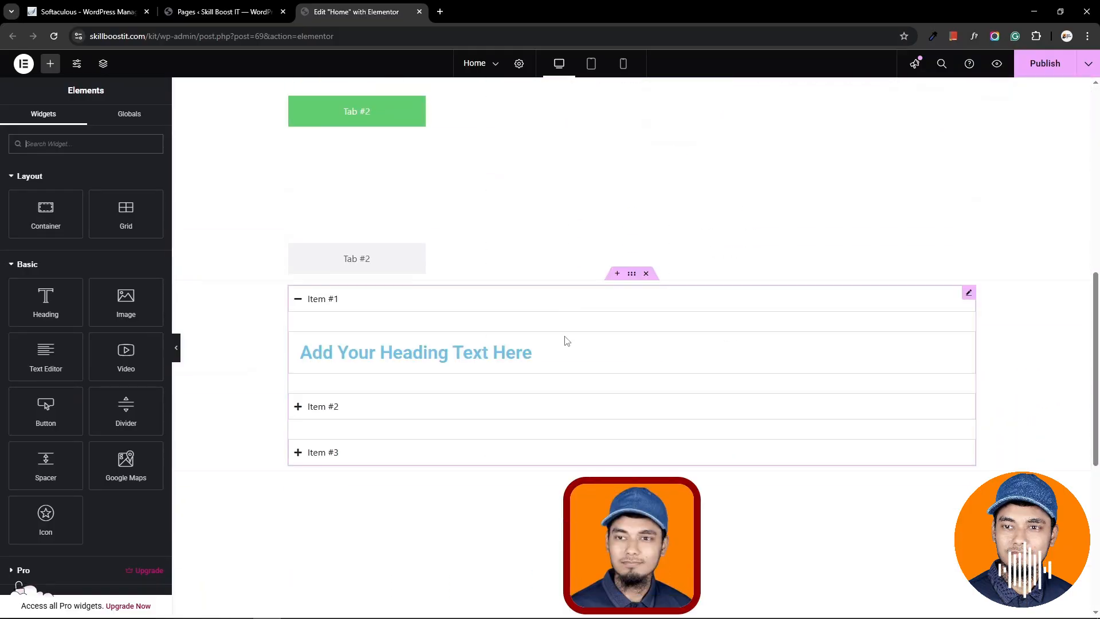
pyautogui.scroll(4, 566, 341)
pyautogui.scroll(4, 570, 341)
pyautogui.scroll(-10, 596, 327)
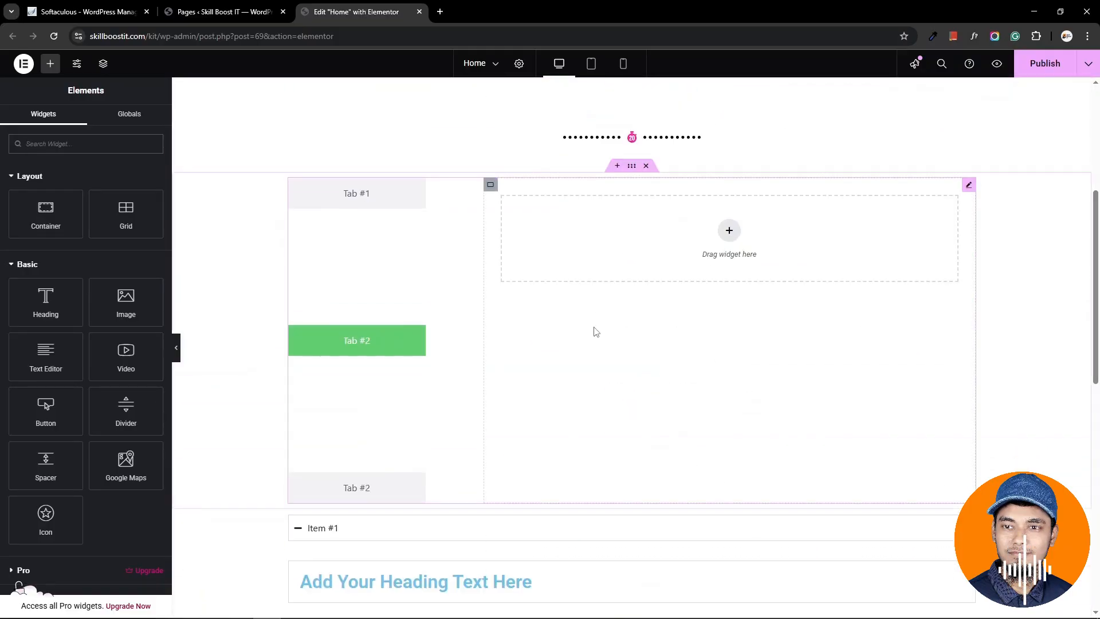
pyautogui.scroll(-5, 593, 335)
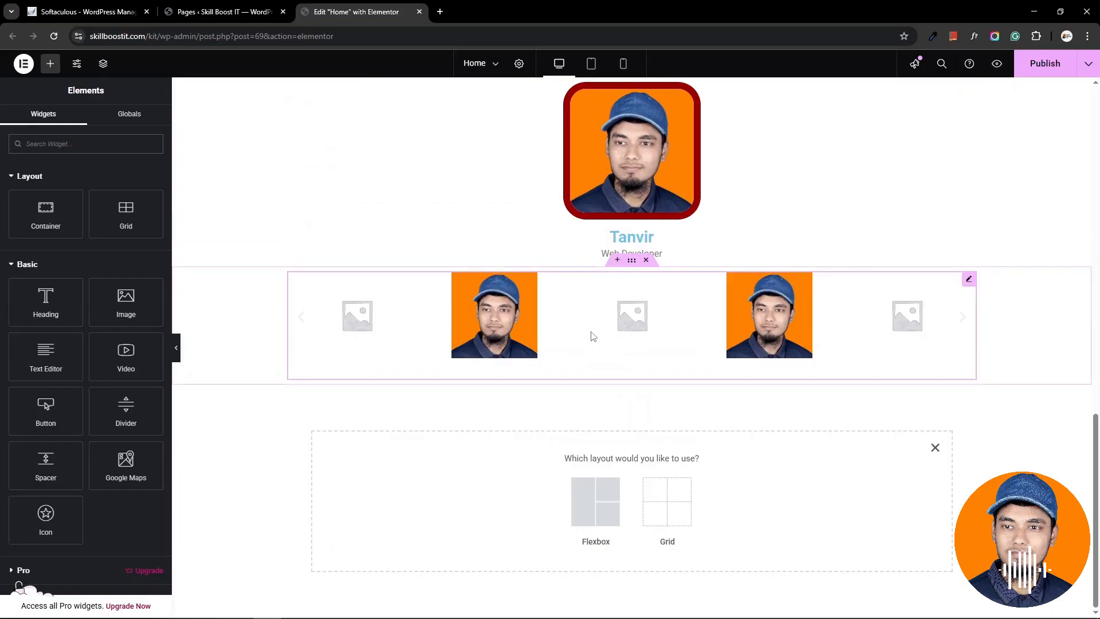
pyautogui.scroll(17, 592, 336)
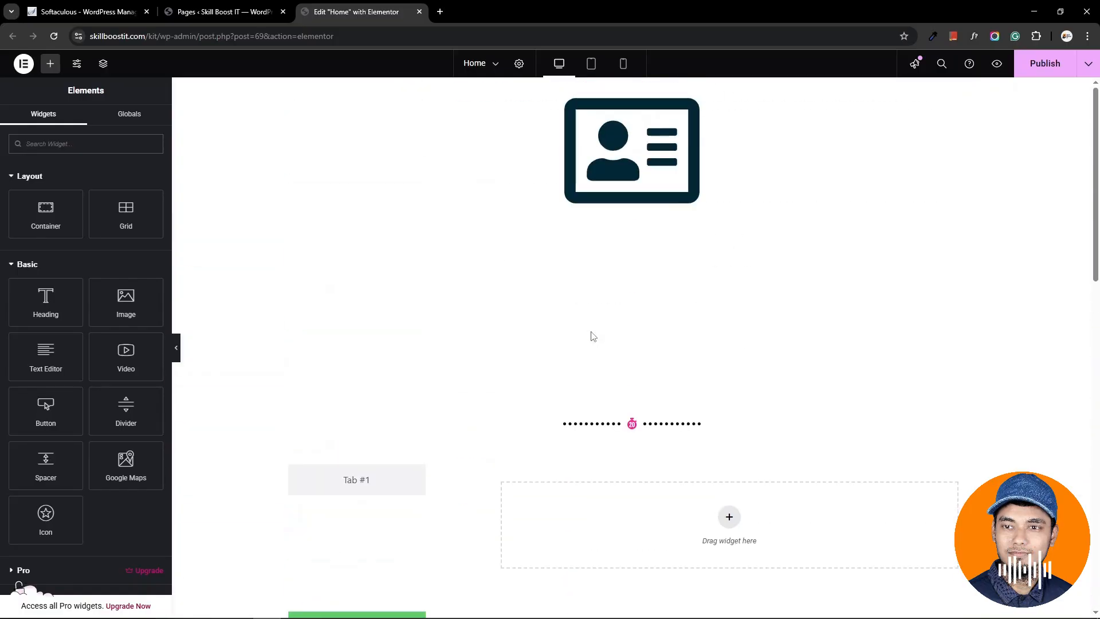